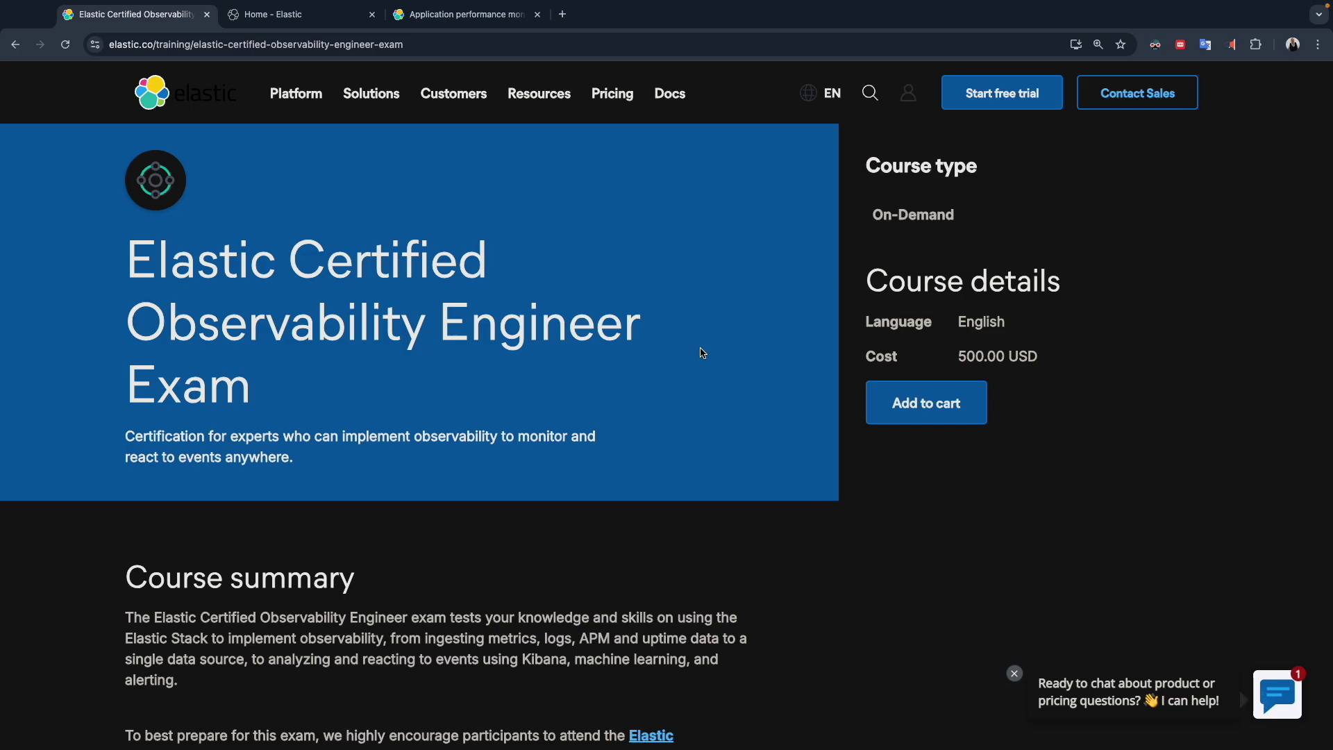
- Find the APM section of the exam objectives and highlight the objective about using the APM app in Kibana
{"action": "scroll", "coordinate": [644, 507], "scroll_direction": "down", "scroll_amount": 15}
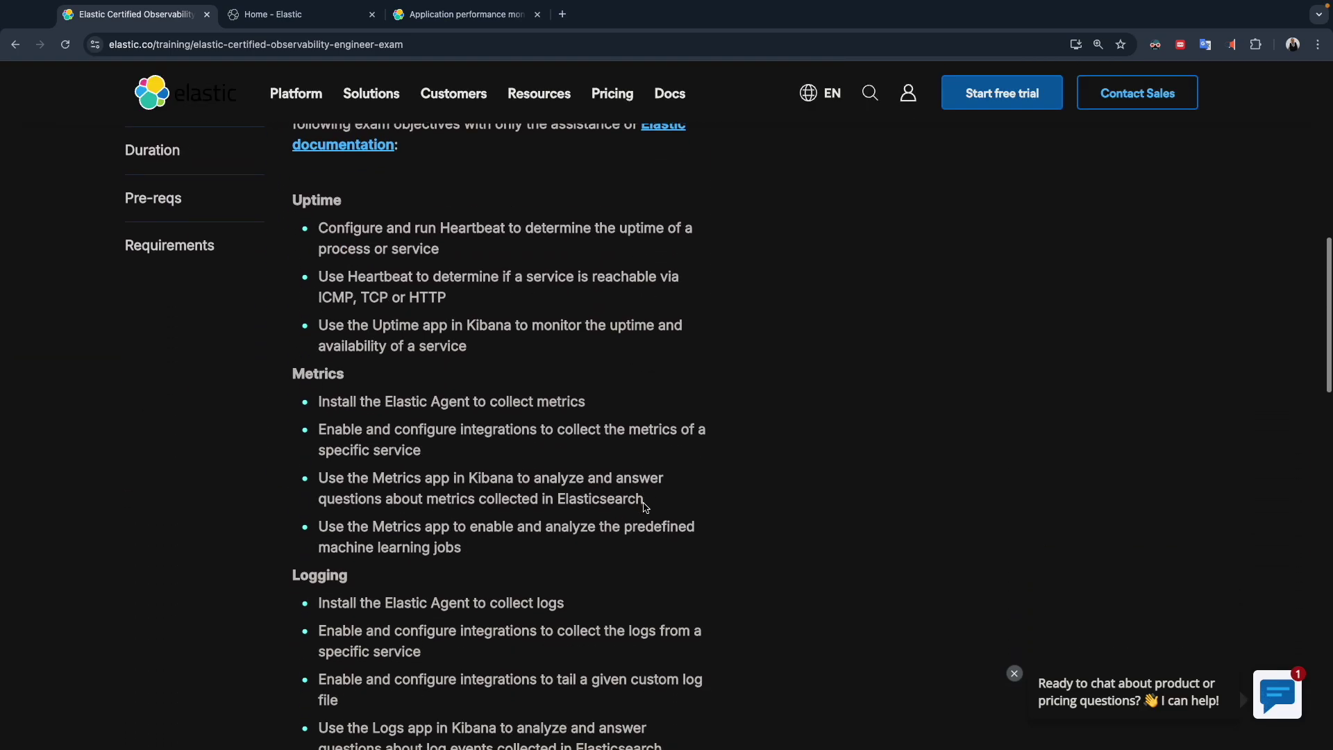
{"action": "scroll", "coordinate": [644, 506], "scroll_direction": "down", "scroll_amount": 3}
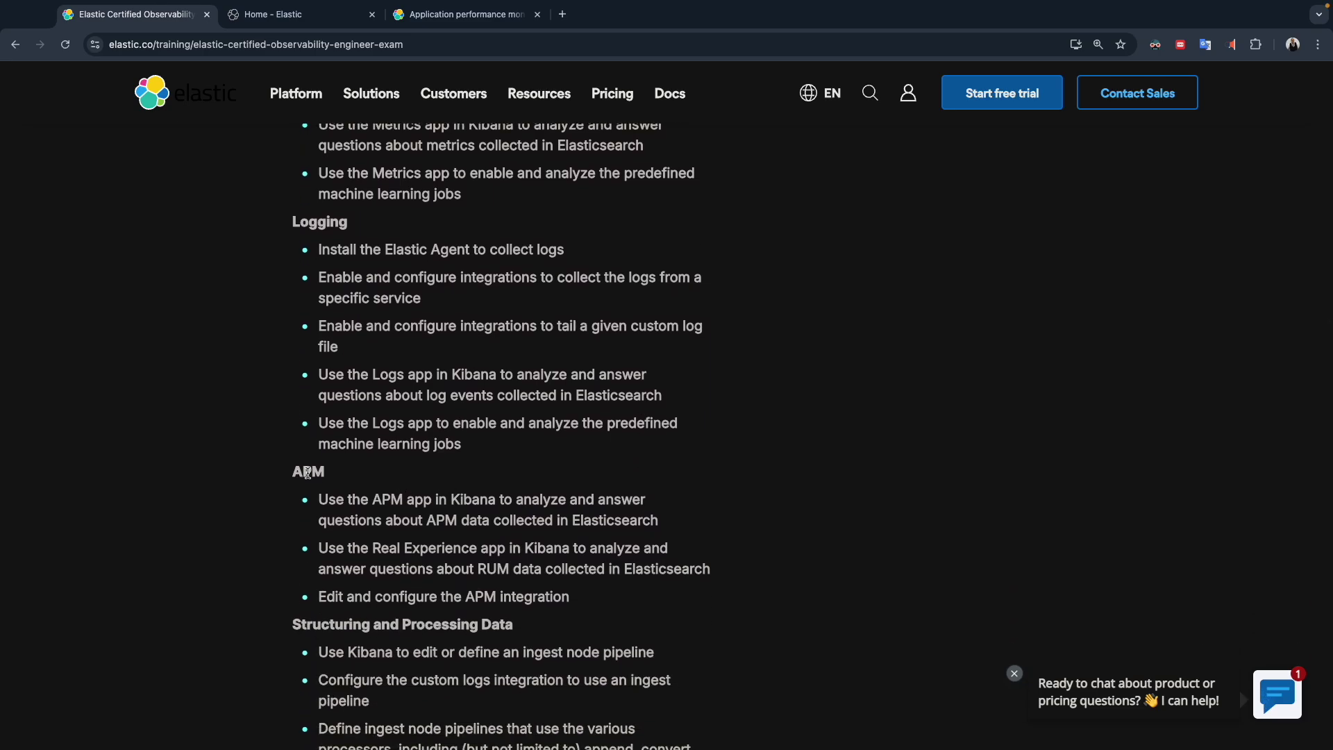
{"action": "left_click_drag", "start_coordinate": [319, 498], "coordinate": [666, 532]}
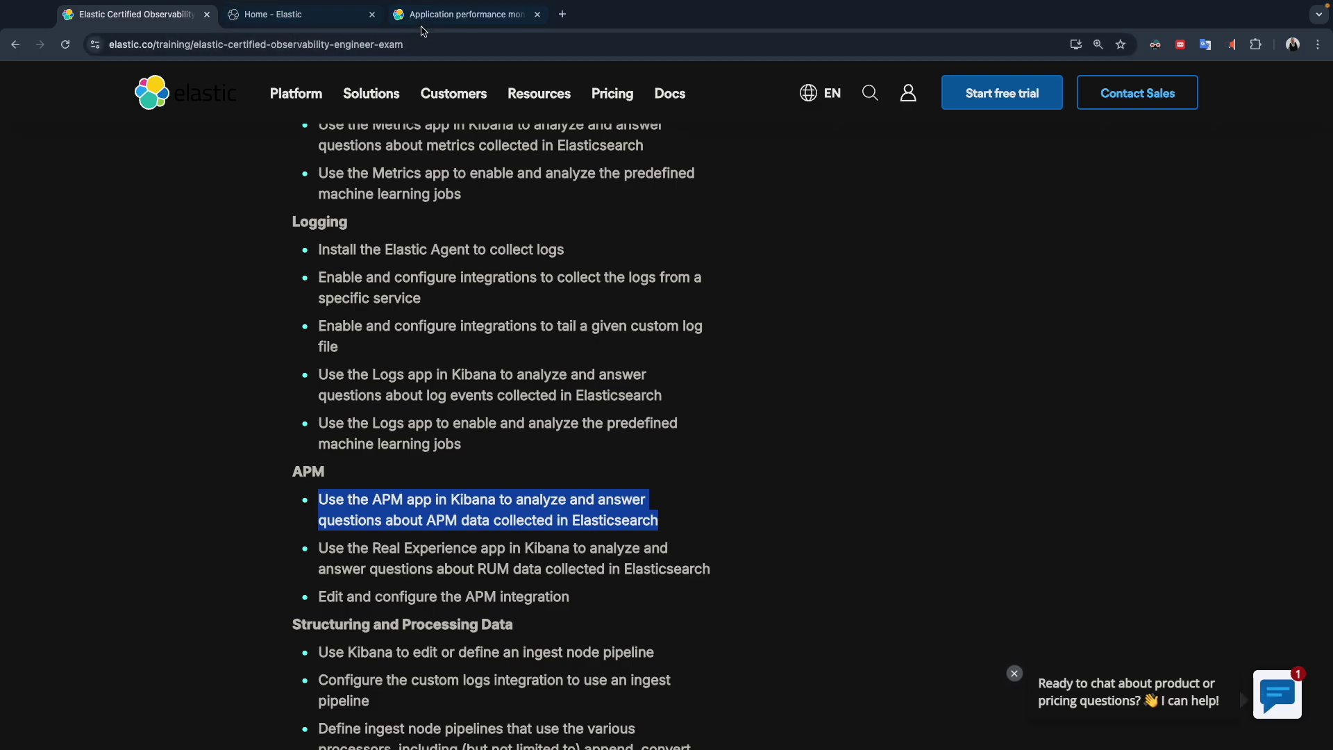
- Switch to the Application performance monitoring (APM) documentation page and skim its topic list and overview
{"action": "left_click", "coordinate": [421, 27]}
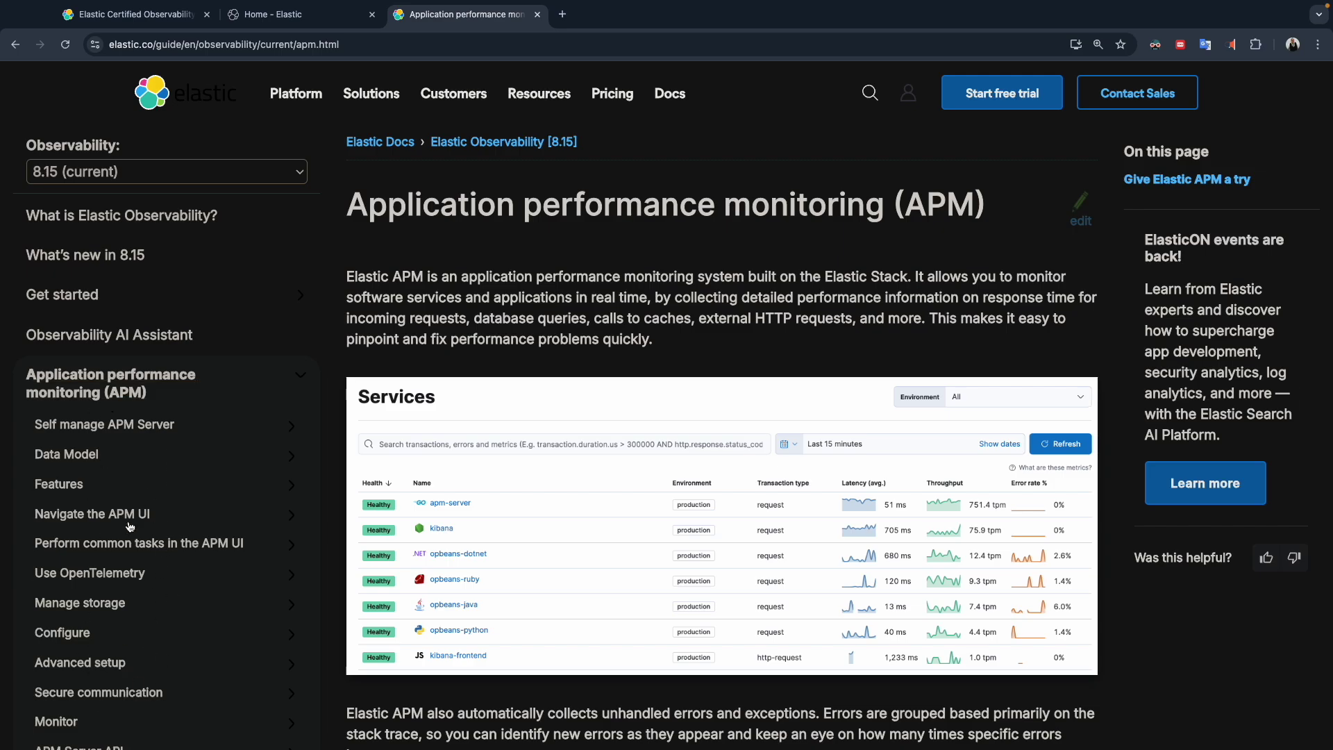
{"action": "scroll", "coordinate": [131, 527], "scroll_direction": "down", "scroll_amount": 3}
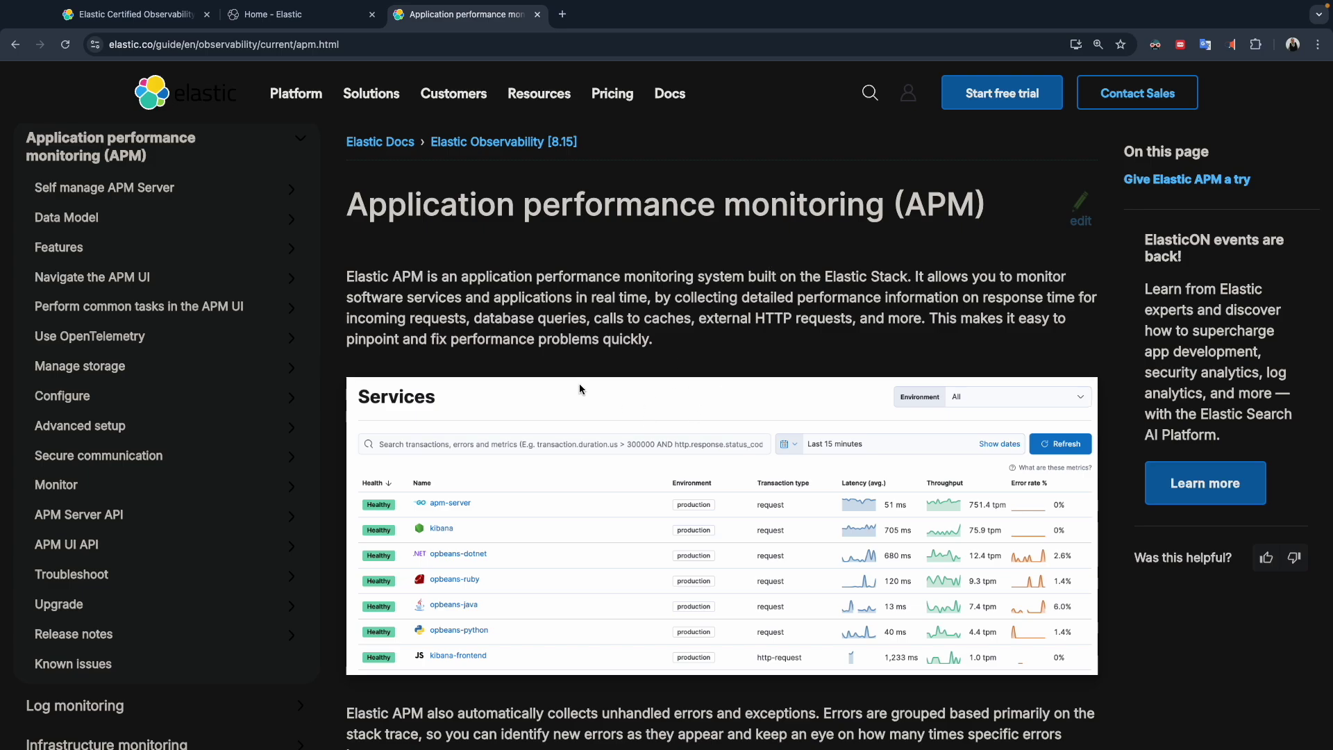
{"action": "scroll", "coordinate": [580, 389], "scroll_direction": "down", "scroll_amount": 2}
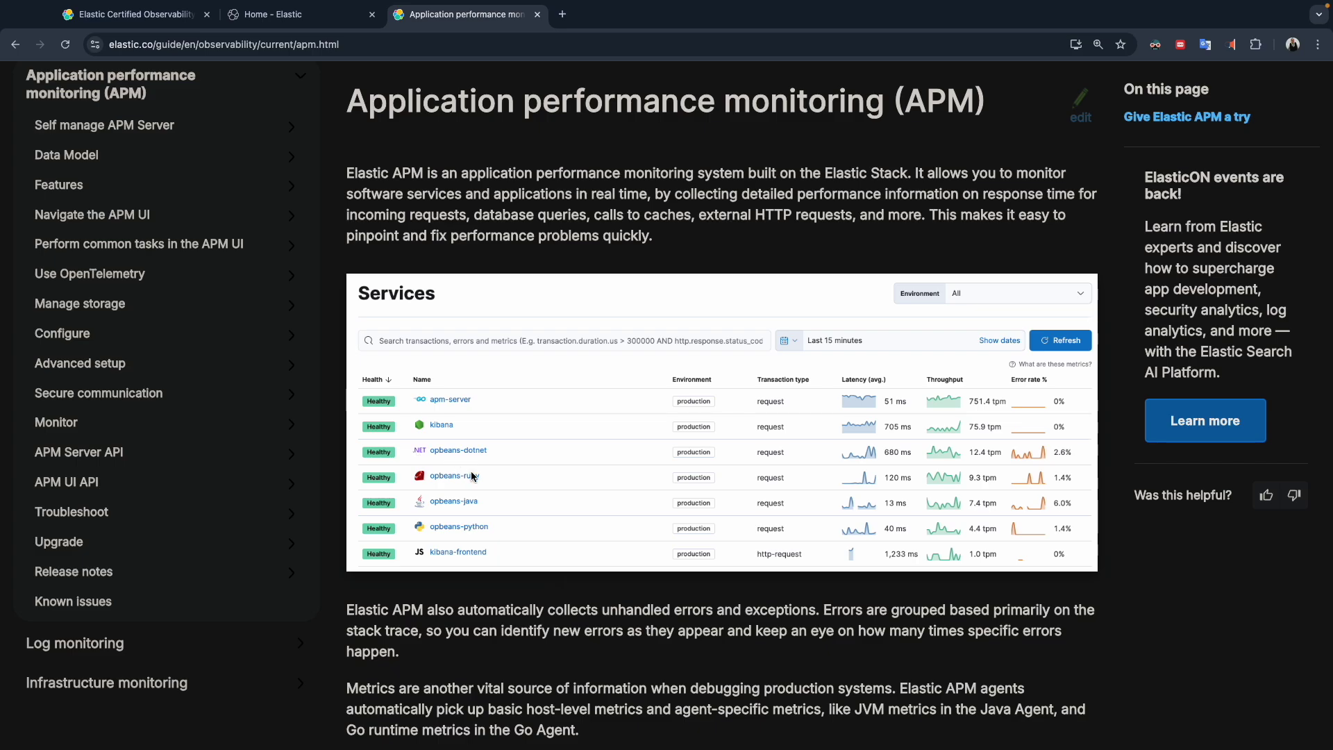
{"action": "scroll", "coordinate": [471, 475], "scroll_direction": "down", "scroll_amount": 7}
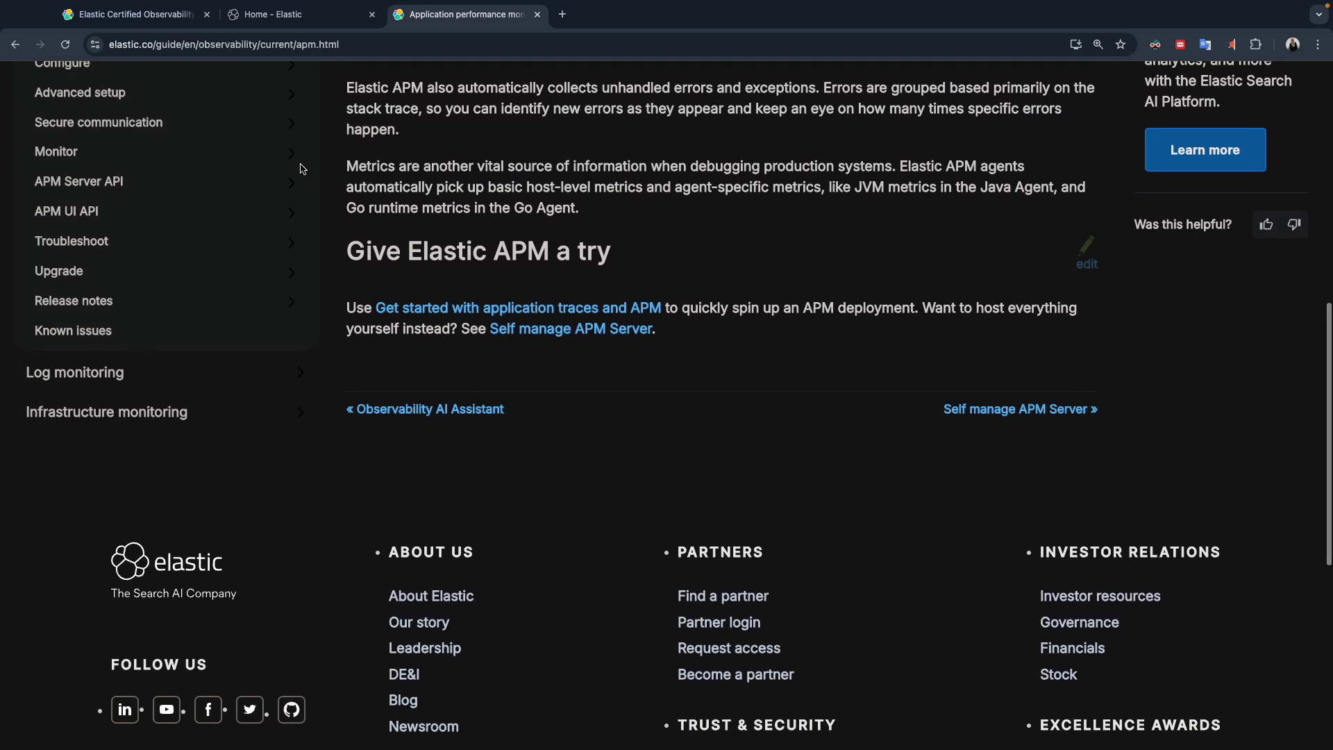
{"action": "scroll", "coordinate": [366, 210], "scroll_direction": "up", "scroll_amount": 15}
- Switch to the Elastic demo environment and open the APM Services inventory within Observability
{"action": "left_click", "coordinate": [132, 14]}
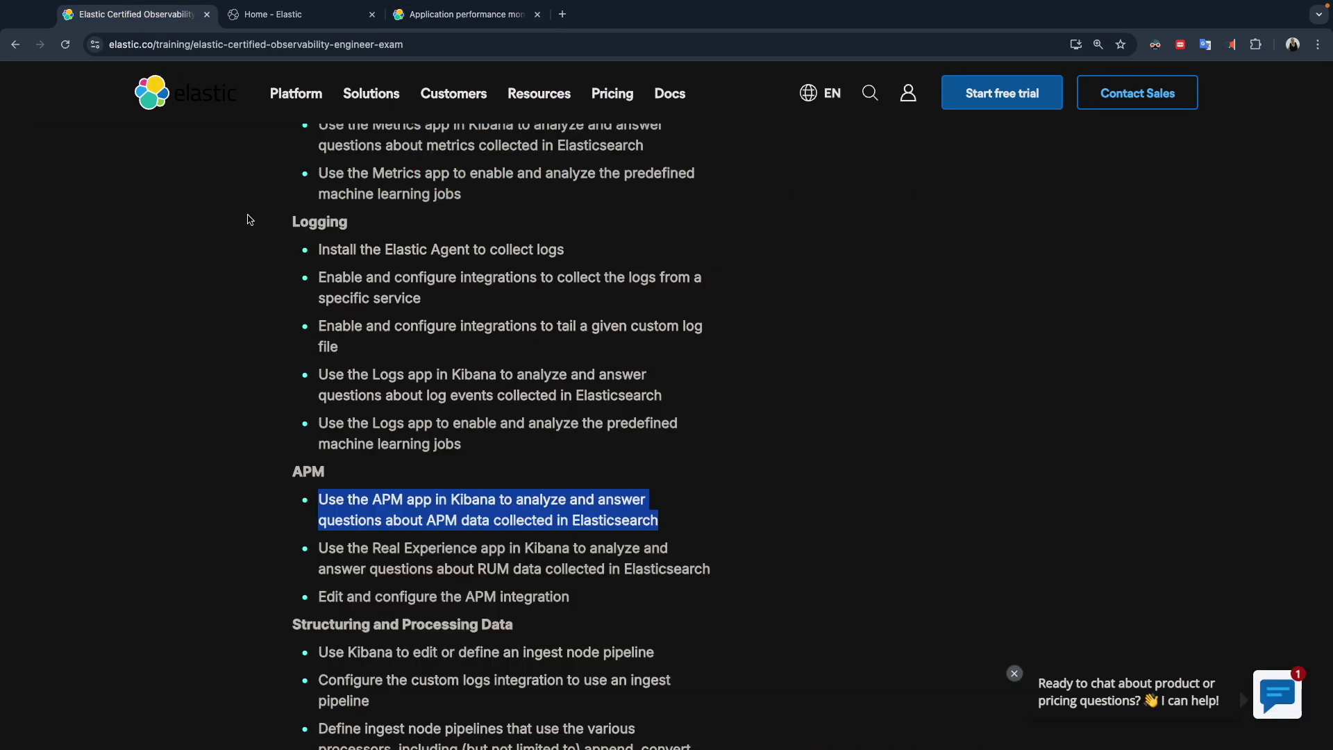
{"action": "left_click", "coordinate": [304, 25]}
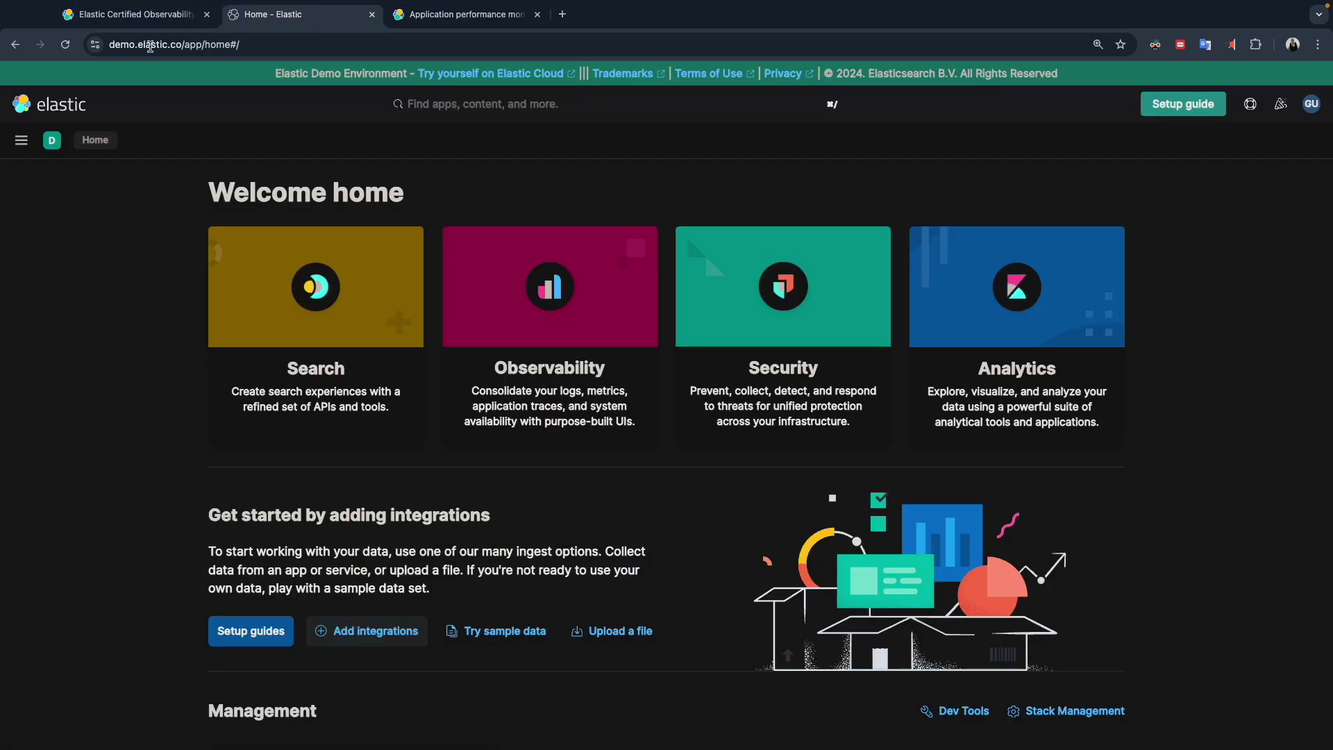
{"action": "left_click", "coordinate": [21, 140]}
{"action": "scroll", "coordinate": [86, 500], "scroll_direction": "down", "scroll_amount": 4}
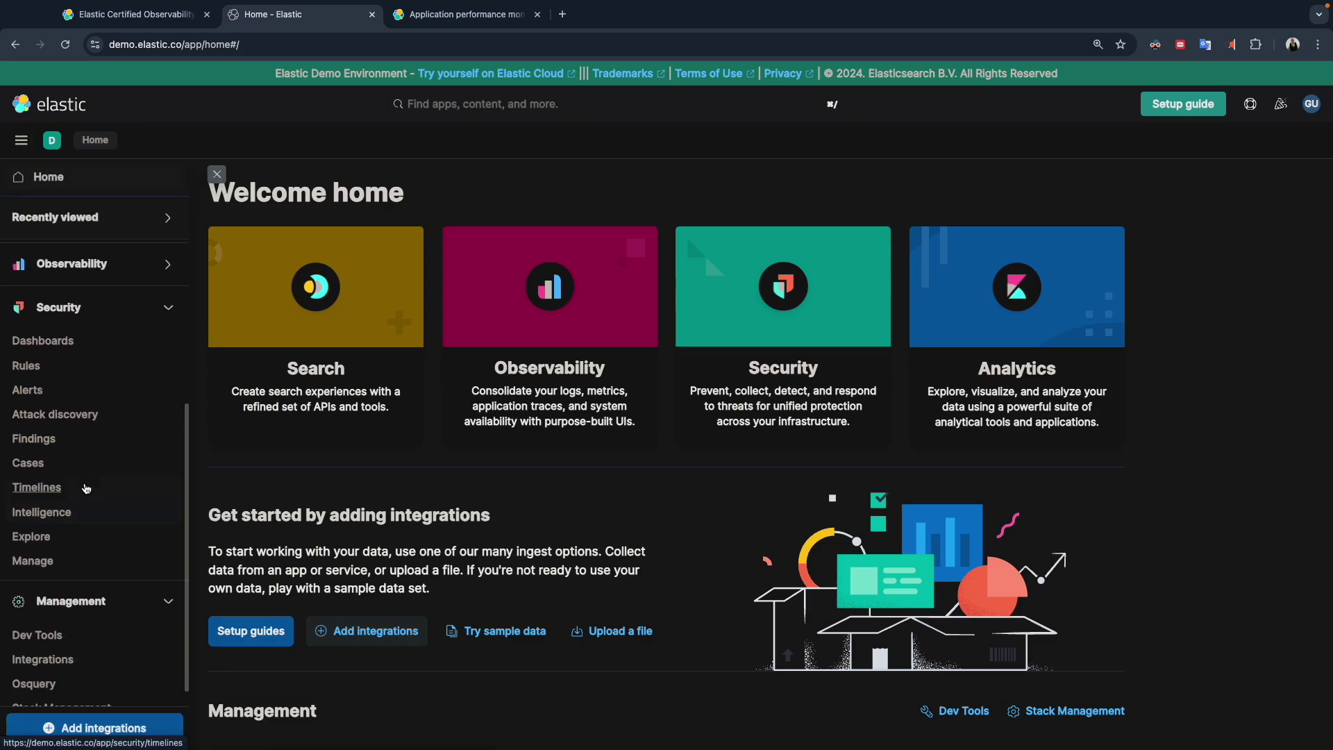
{"action": "left_click", "coordinate": [79, 279]}
{"action": "scroll", "coordinate": [84, 541], "scroll_direction": "down", "scroll_amount": 4}
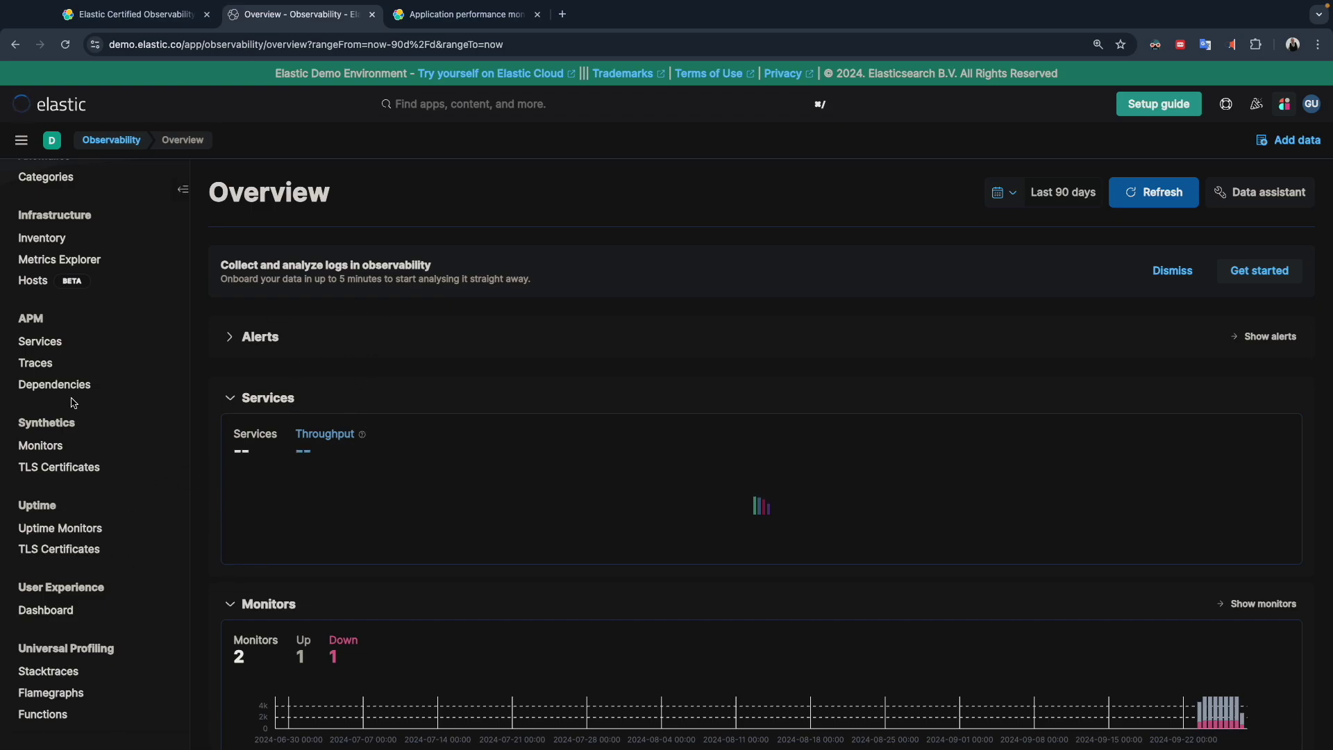
{"action": "left_click", "coordinate": [26, 349]}
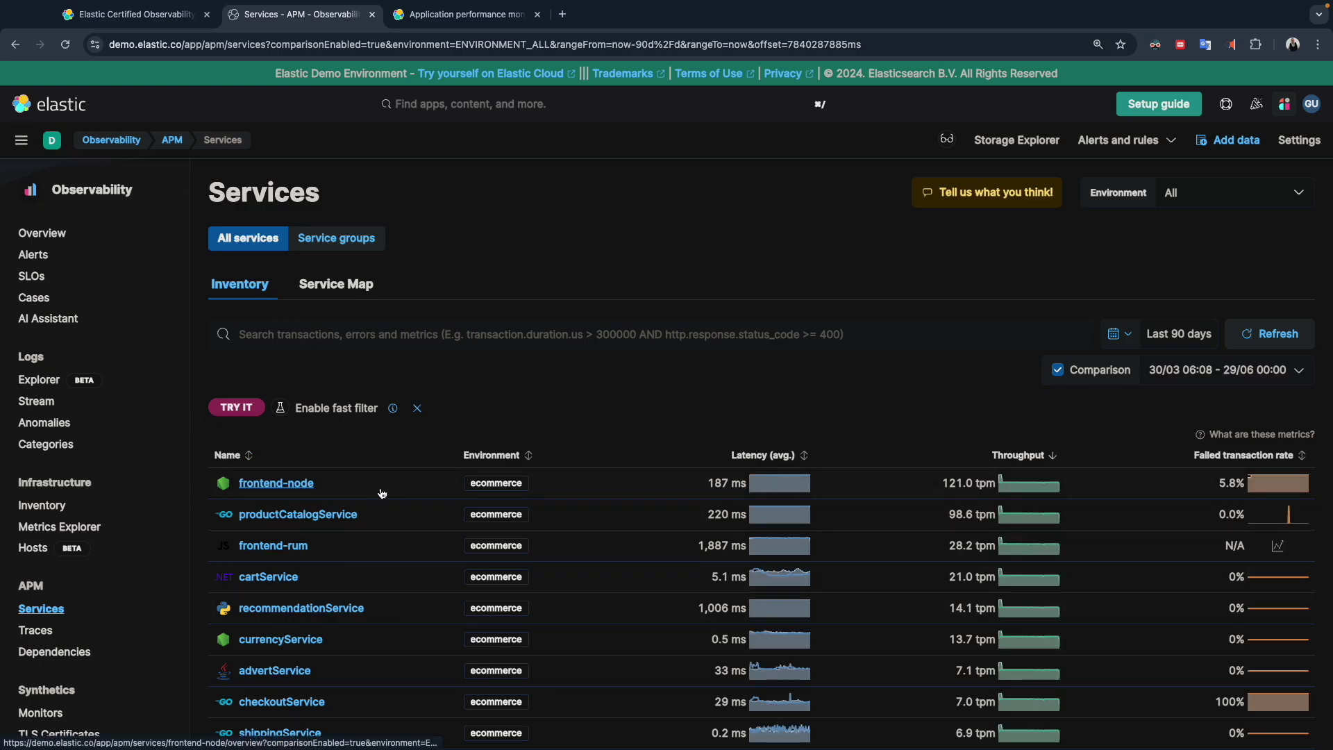
- Review the latency, throughput and failed transaction rate of the services in the inventory
{"action": "scroll", "coordinate": [333, 479], "scroll_direction": "down", "scroll_amount": 3}
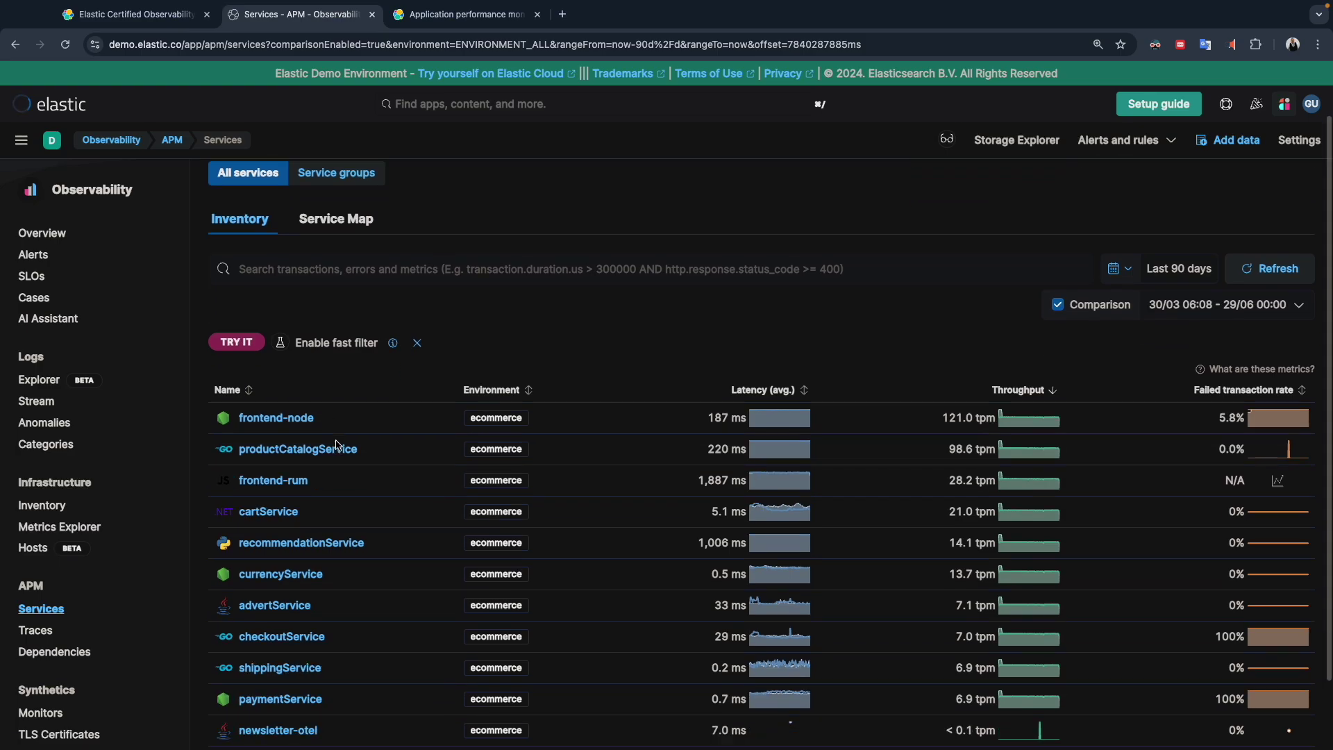
{"action": "scroll", "coordinate": [338, 445], "scroll_direction": "down", "scroll_amount": 1}
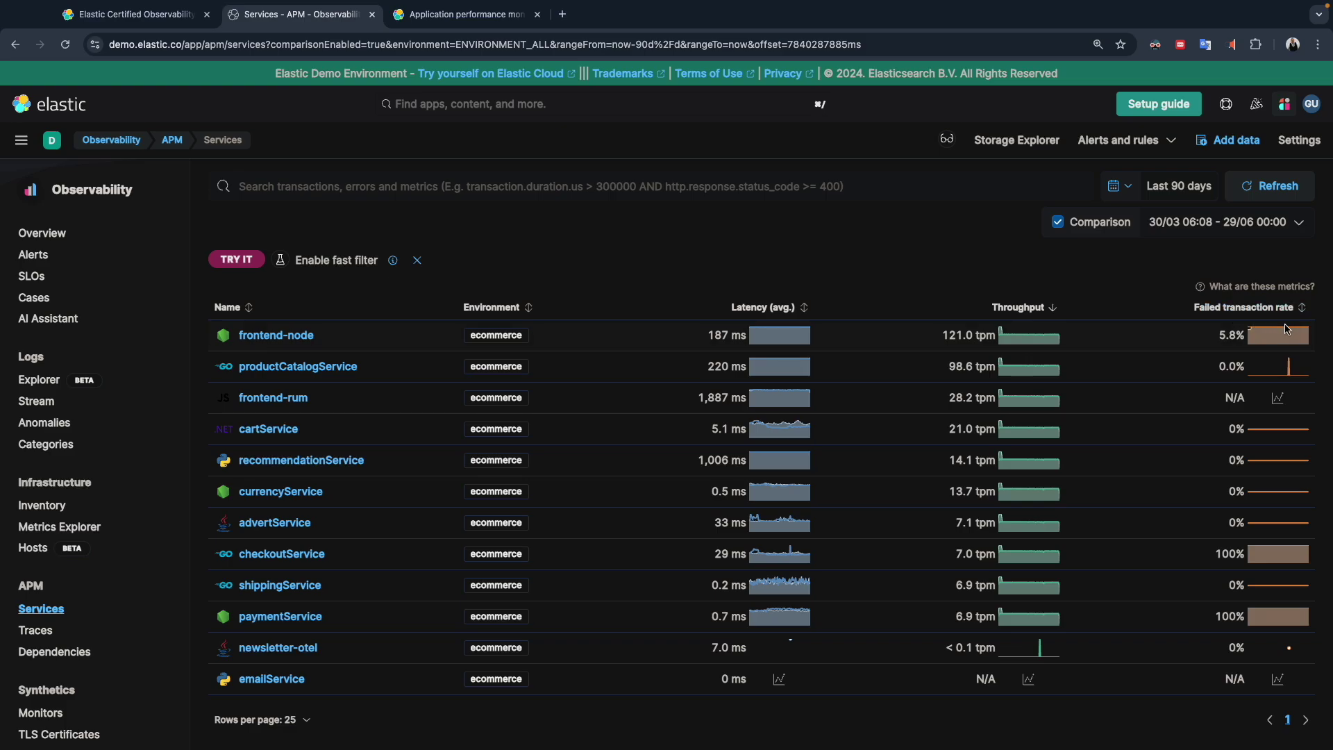
{"action": "scroll", "coordinate": [926, 359], "scroll_direction": "up", "scroll_amount": 3}
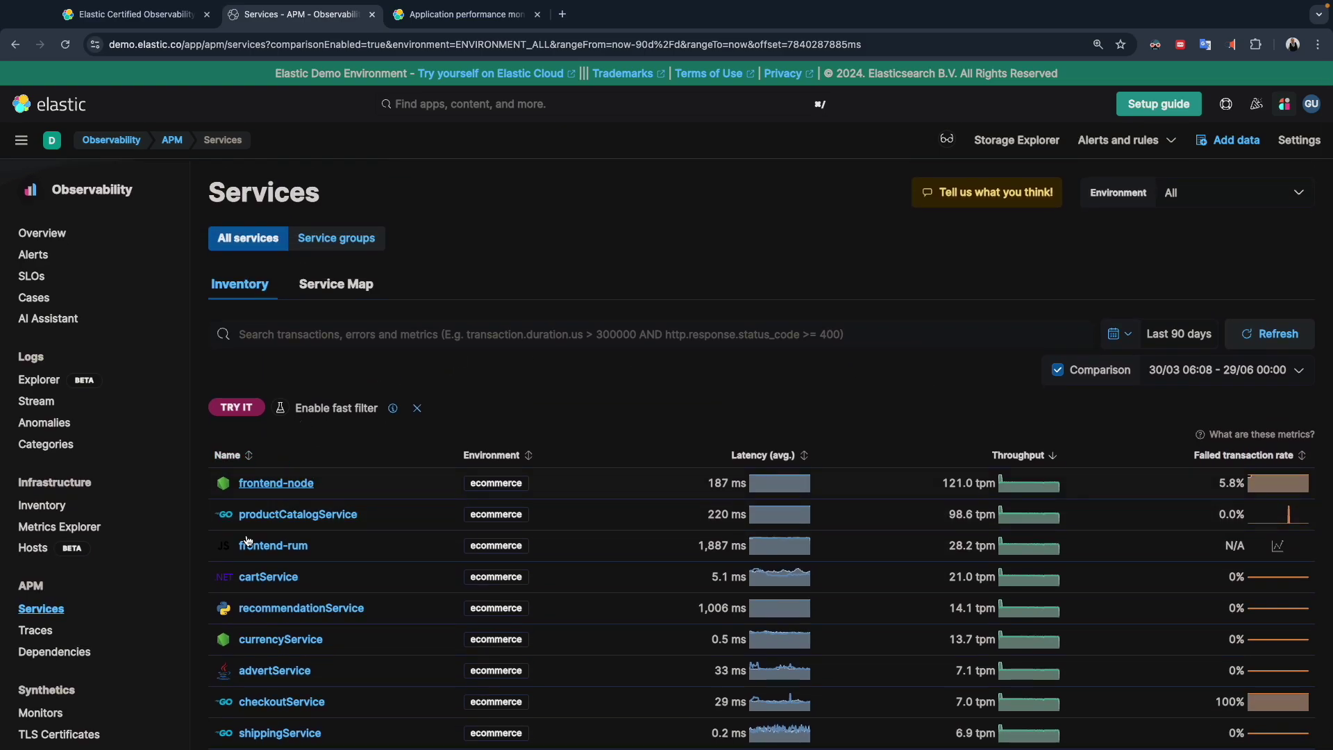
- Check the service groups and display the service map of all services for the last 24 hours
{"action": "left_click", "coordinate": [321, 239]}
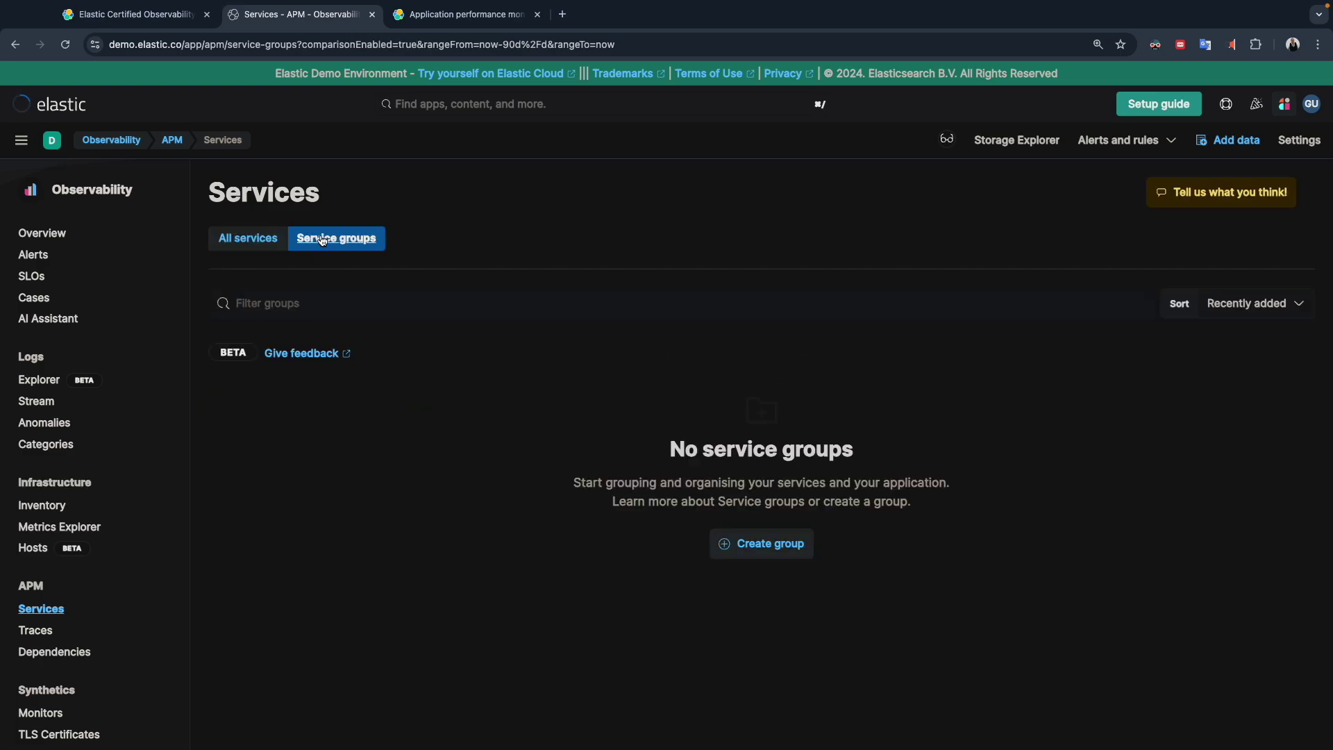
{"action": "left_click", "coordinate": [236, 238]}
{"action": "left_click", "coordinate": [316, 285]}
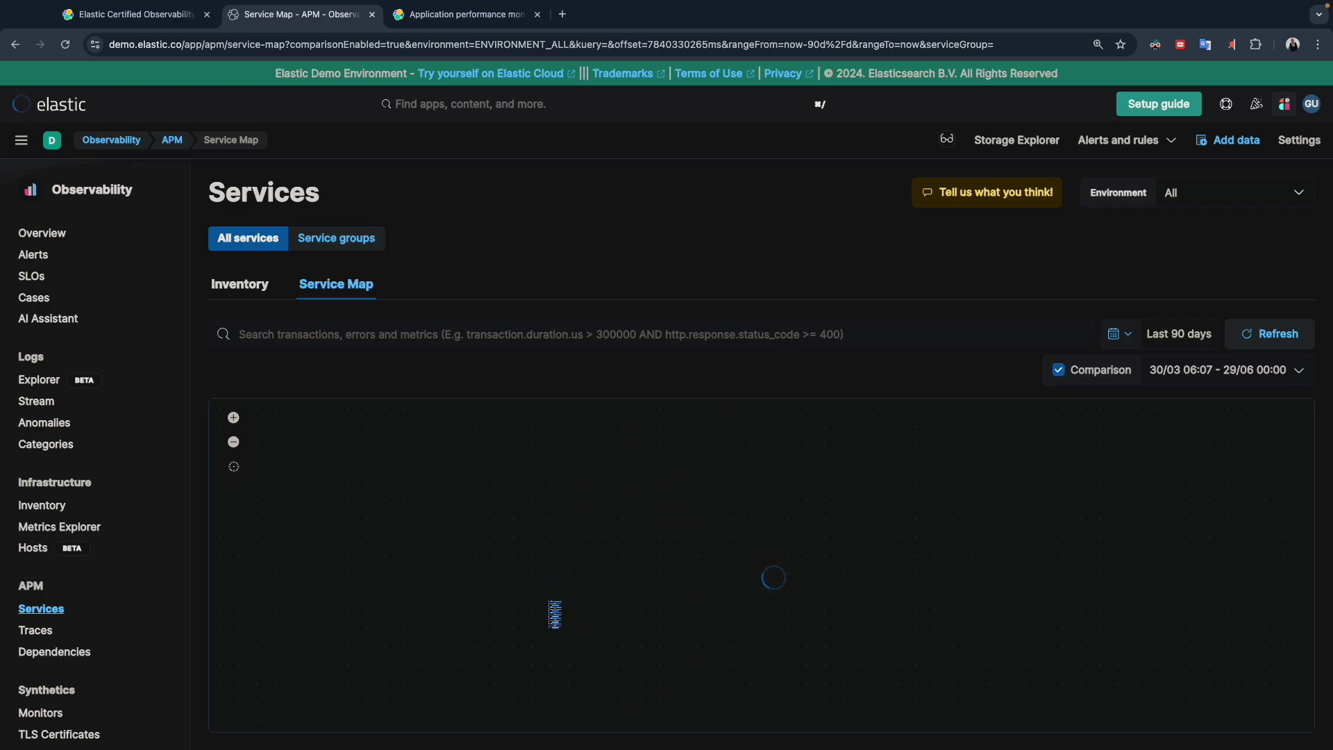
{"action": "left_click", "coordinate": [1117, 338]}
{"action": "left_click", "coordinate": [972, 315]}
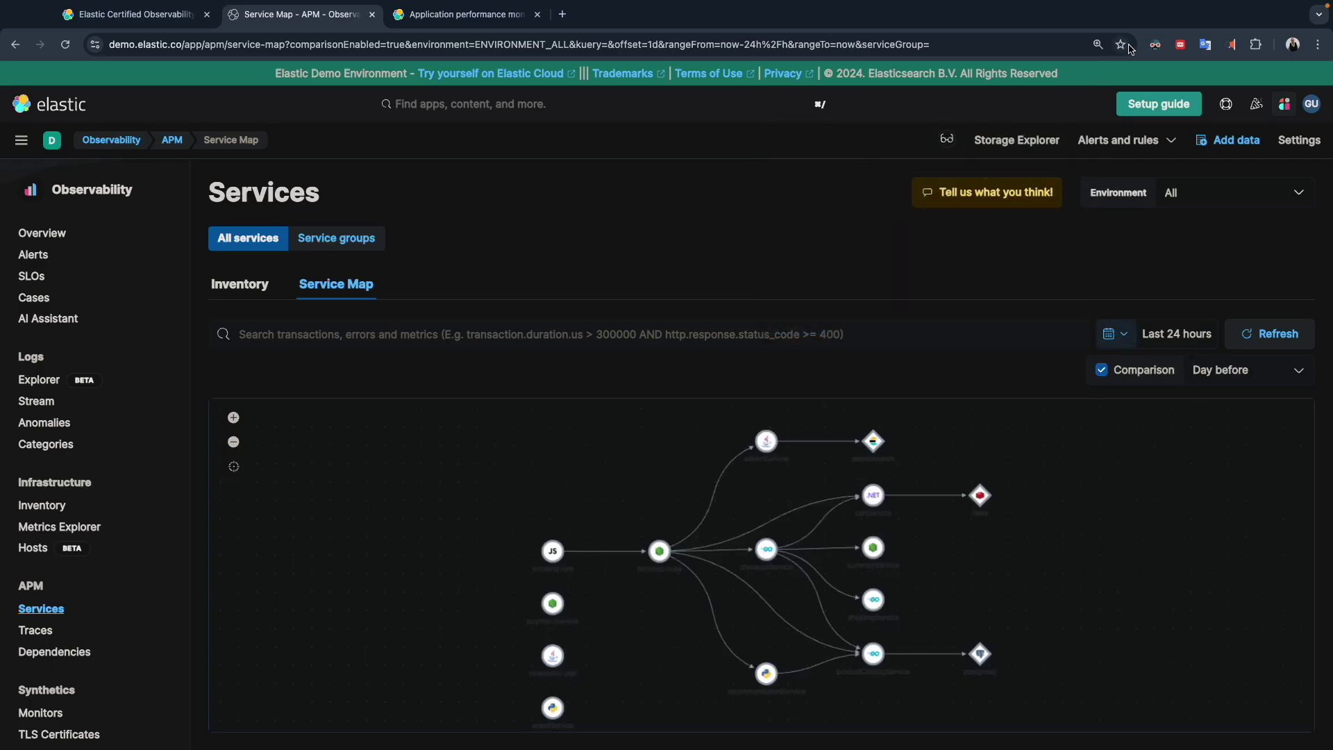
- Turn off the browser extension's dark rendering to show the service map in light colours
{"action": "left_click", "coordinate": [1154, 45]}
{"action": "left_click", "coordinate": [1033, 103]}
{"action": "left_click", "coordinate": [852, 239]}
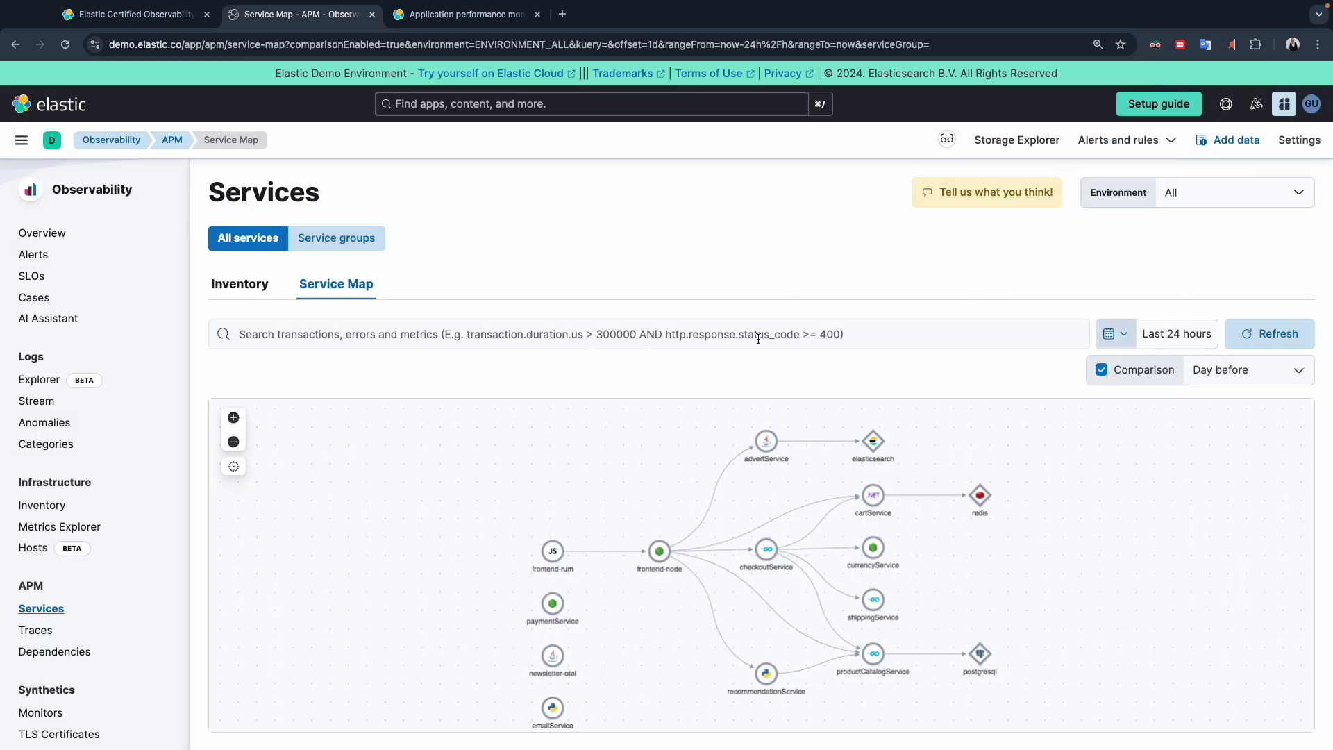
- Inspect advertService's metrics summary on the service map and open its service details
{"action": "left_click_drag", "start_coordinate": [561, 512], "coordinate": [554, 362]}
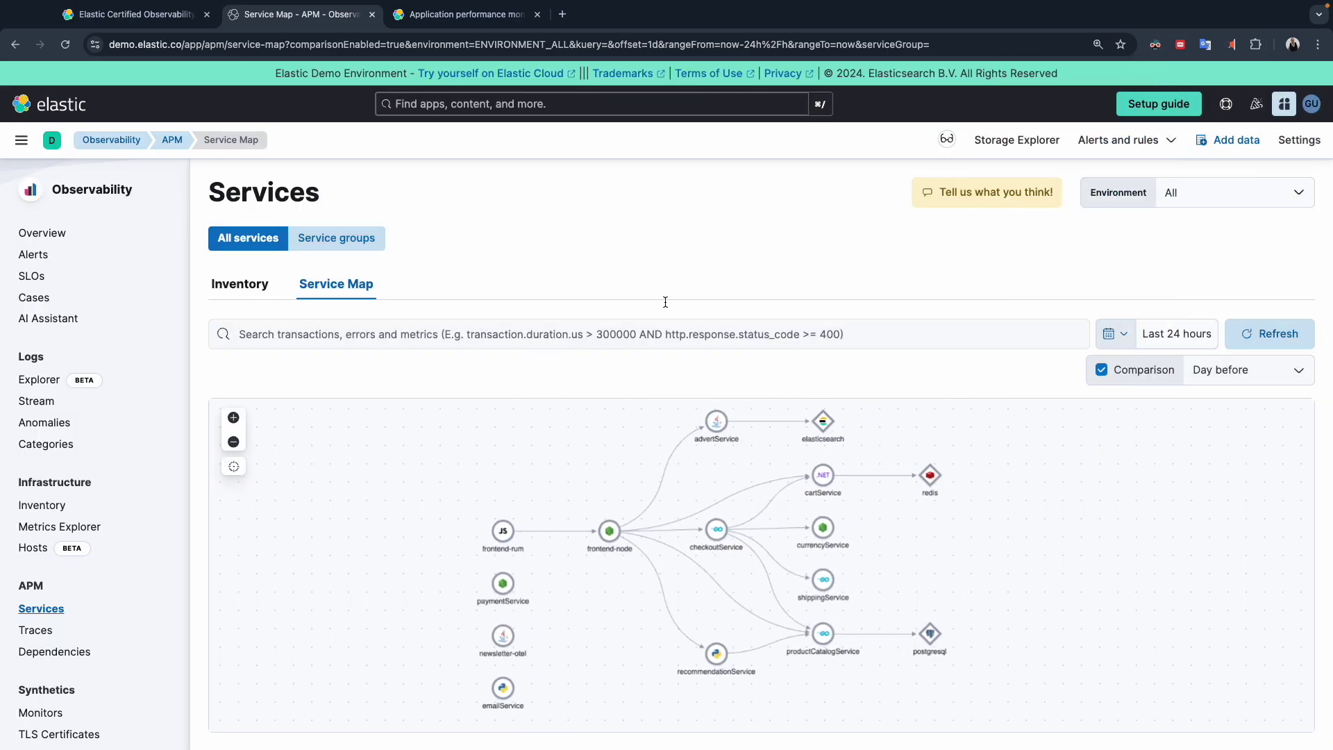
{"action": "scroll", "coordinate": [751, 229], "scroll_direction": "down", "scroll_amount": 1}
{"action": "scroll", "coordinate": [751, 227], "scroll_direction": "up", "scroll_amount": 1}
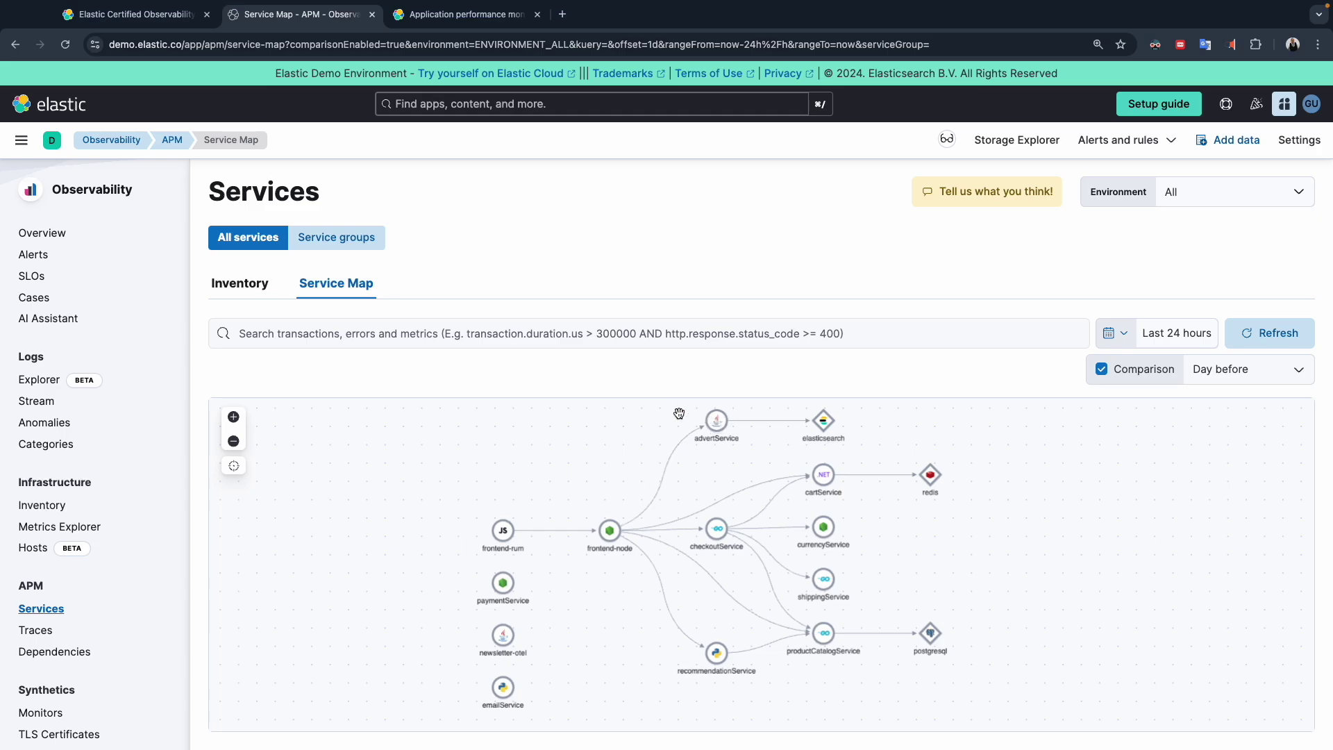
{"action": "left_click", "coordinate": [720, 429]}
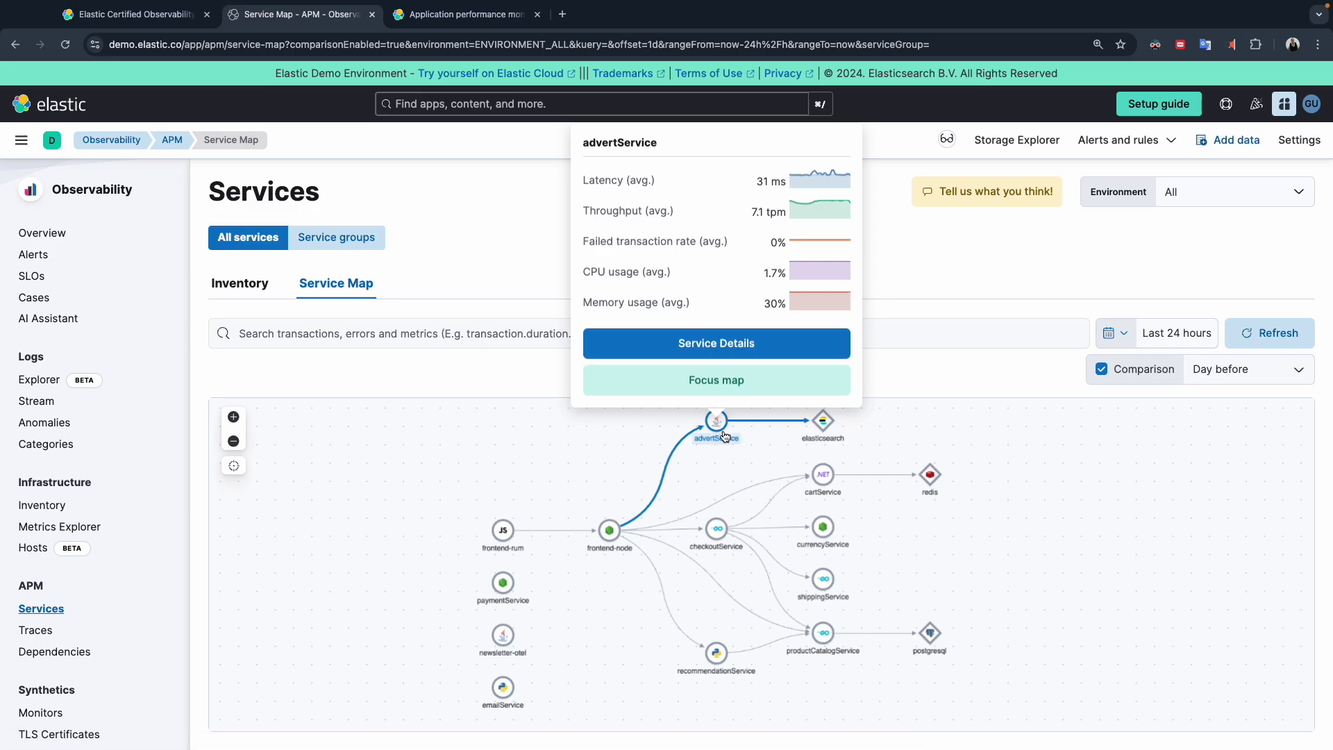
{"action": "left_click", "coordinate": [716, 347]}
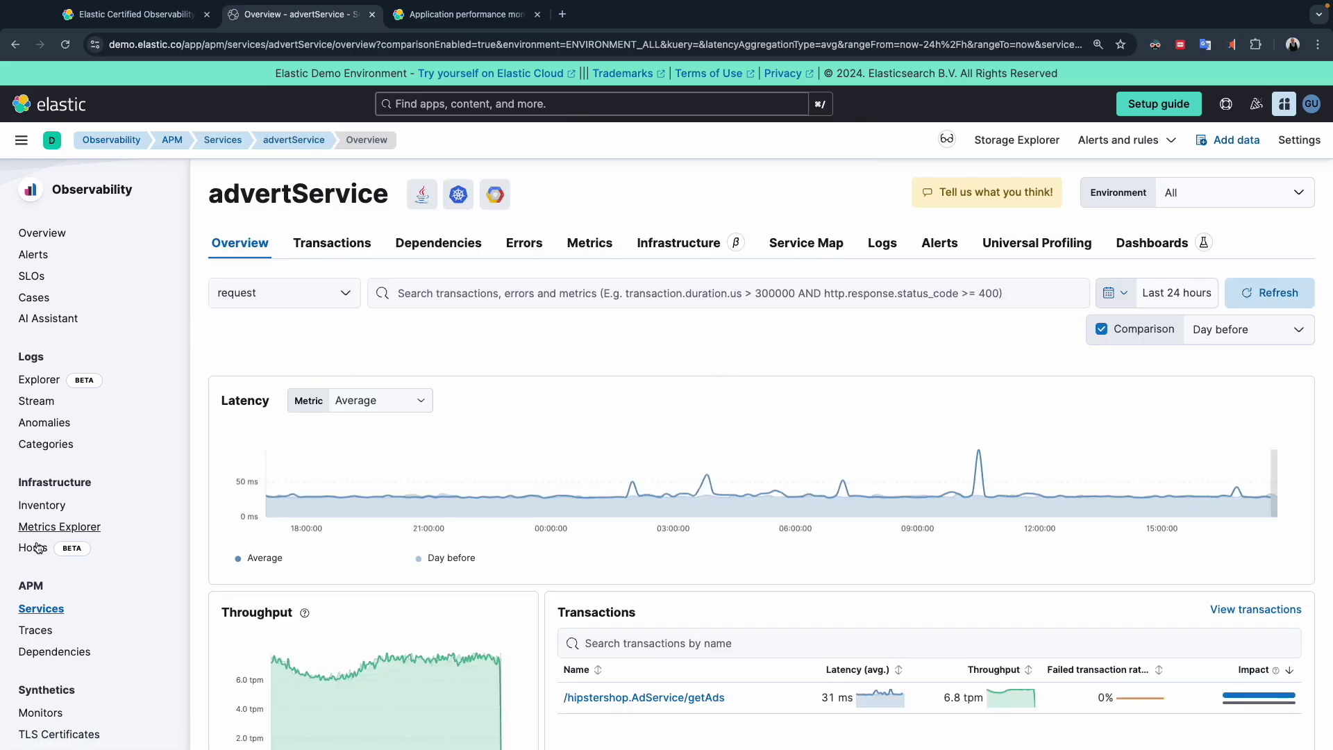
- Return to the Services inventory and open the advertService overview from the list
{"action": "left_click", "coordinate": [41, 611]}
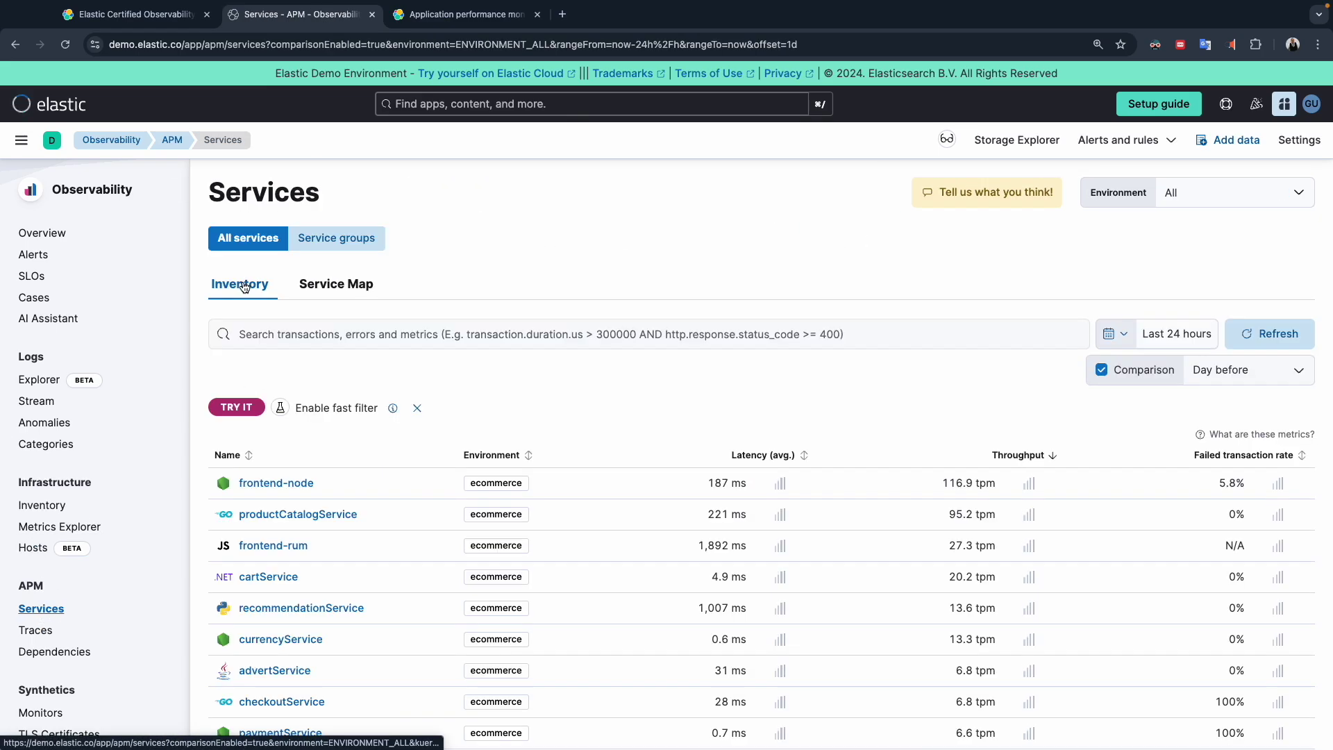
{"action": "scroll", "coordinate": [302, 534], "scroll_direction": "down", "scroll_amount": 2}
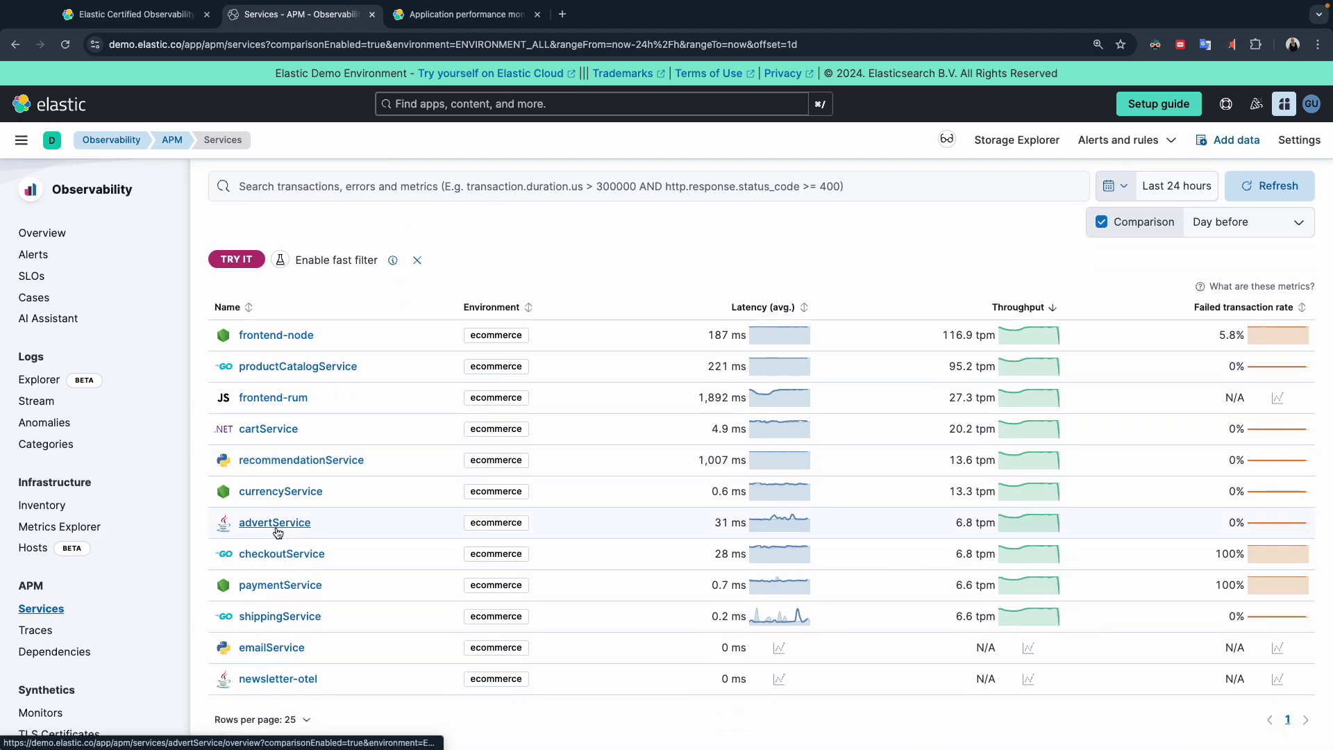
{"action": "left_click", "coordinate": [276, 527]}
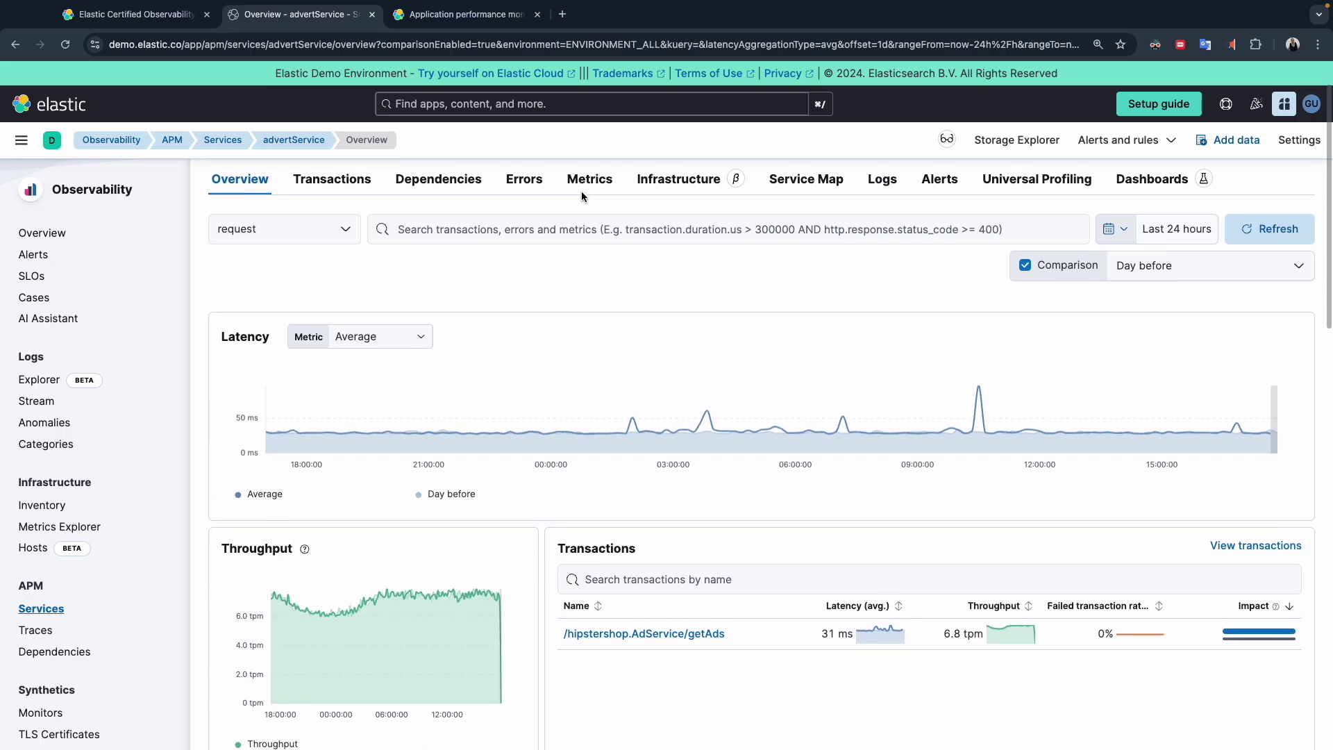
- Turn the browser extension's dark rendering back on for the advertService page
{"action": "left_click", "coordinate": [1154, 44]}
{"action": "left_click", "coordinate": [1022, 102]}
{"action": "left_click", "coordinate": [729, 166]}
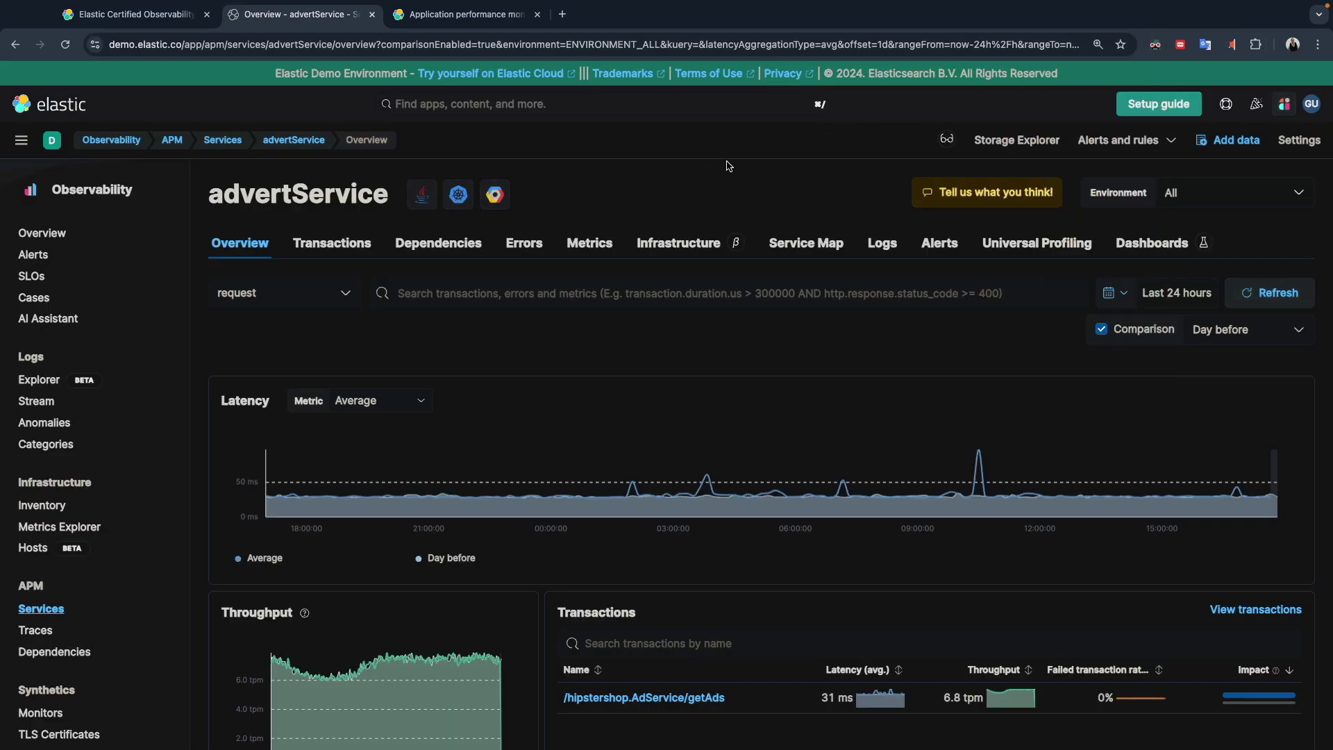
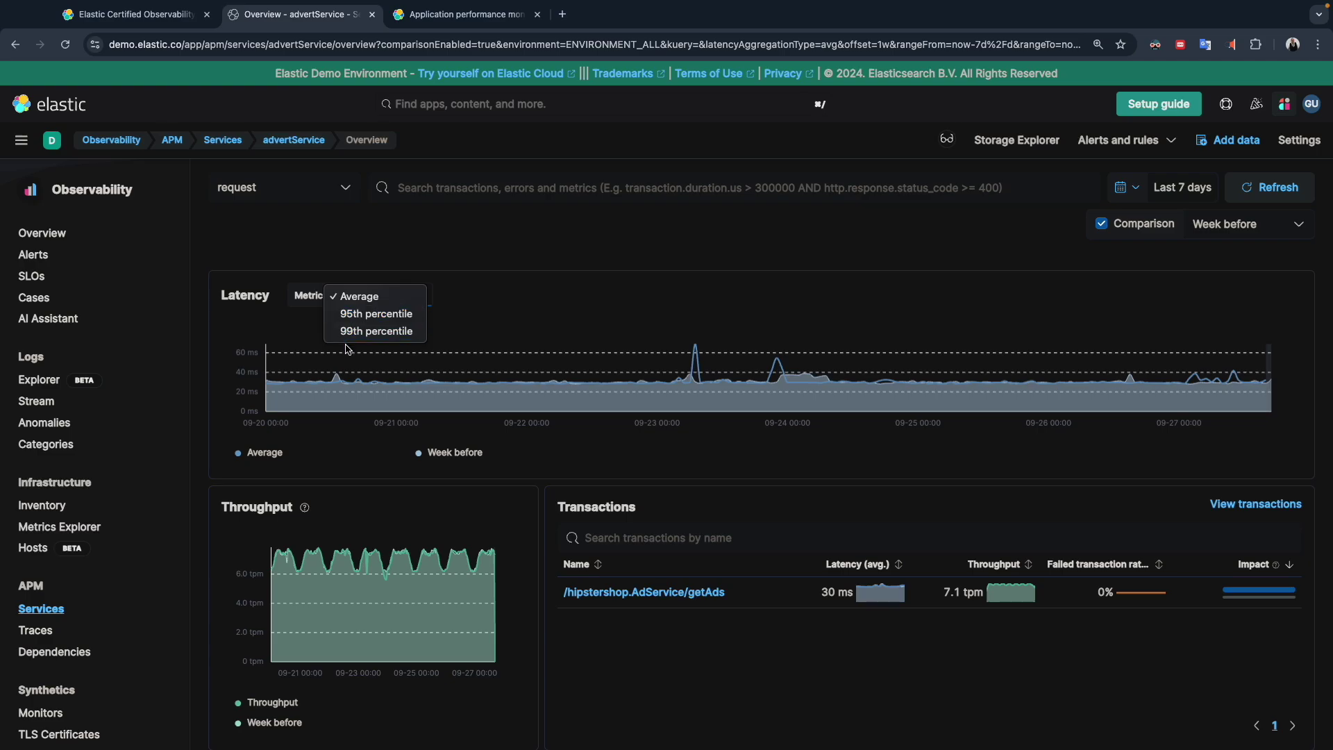
- Examine advertService's latency metric options, throughput, transactions, failed transaction rate and errors for the last 7 days
{"action": "left_click", "coordinate": [456, 276]}
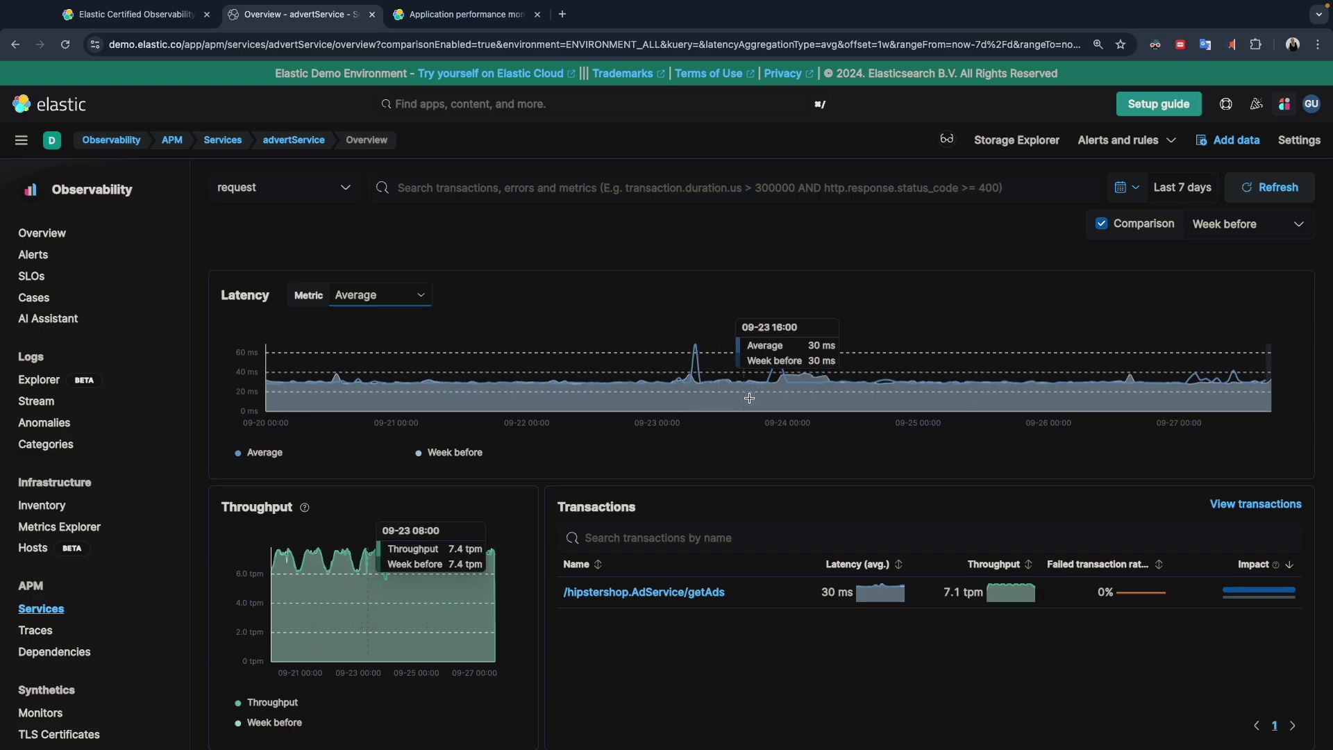
{"action": "scroll", "coordinate": [680, 436], "scroll_direction": "down", "scroll_amount": 2}
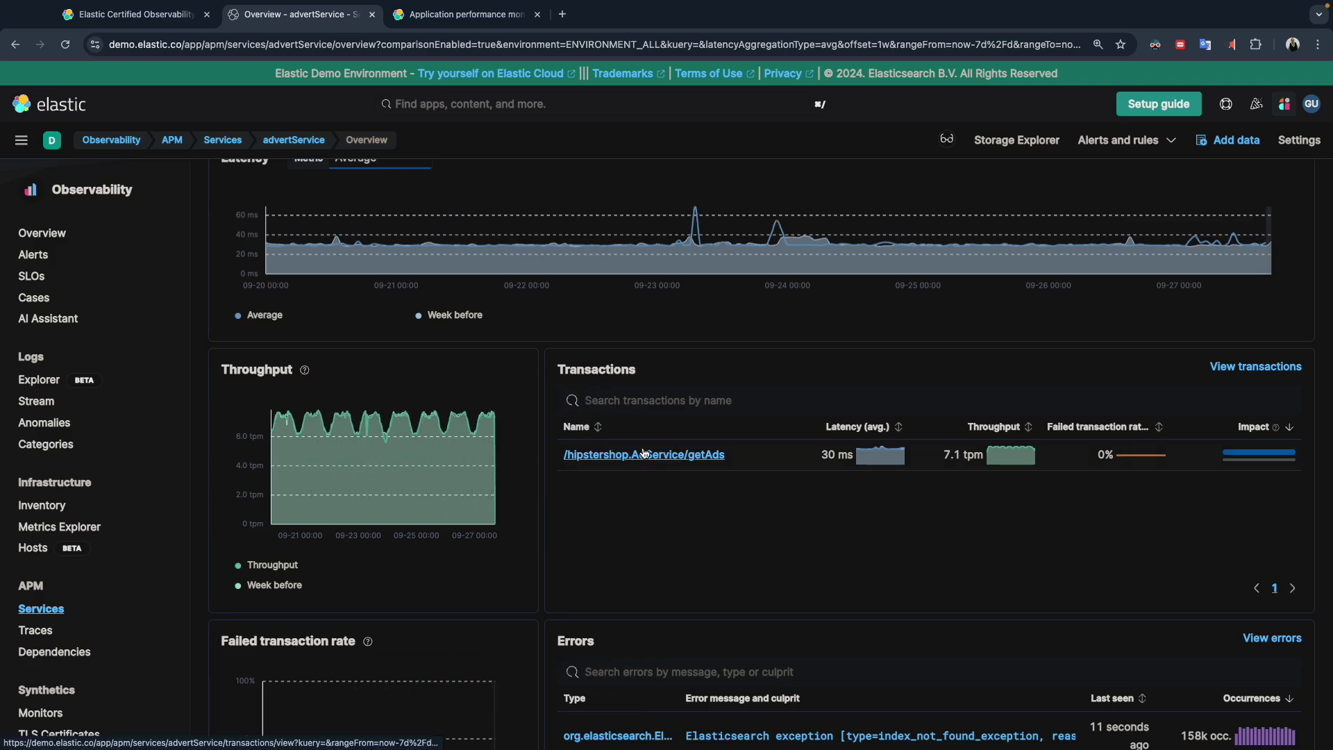
{"action": "scroll", "coordinate": [422, 444], "scroll_direction": "up", "scroll_amount": 3}
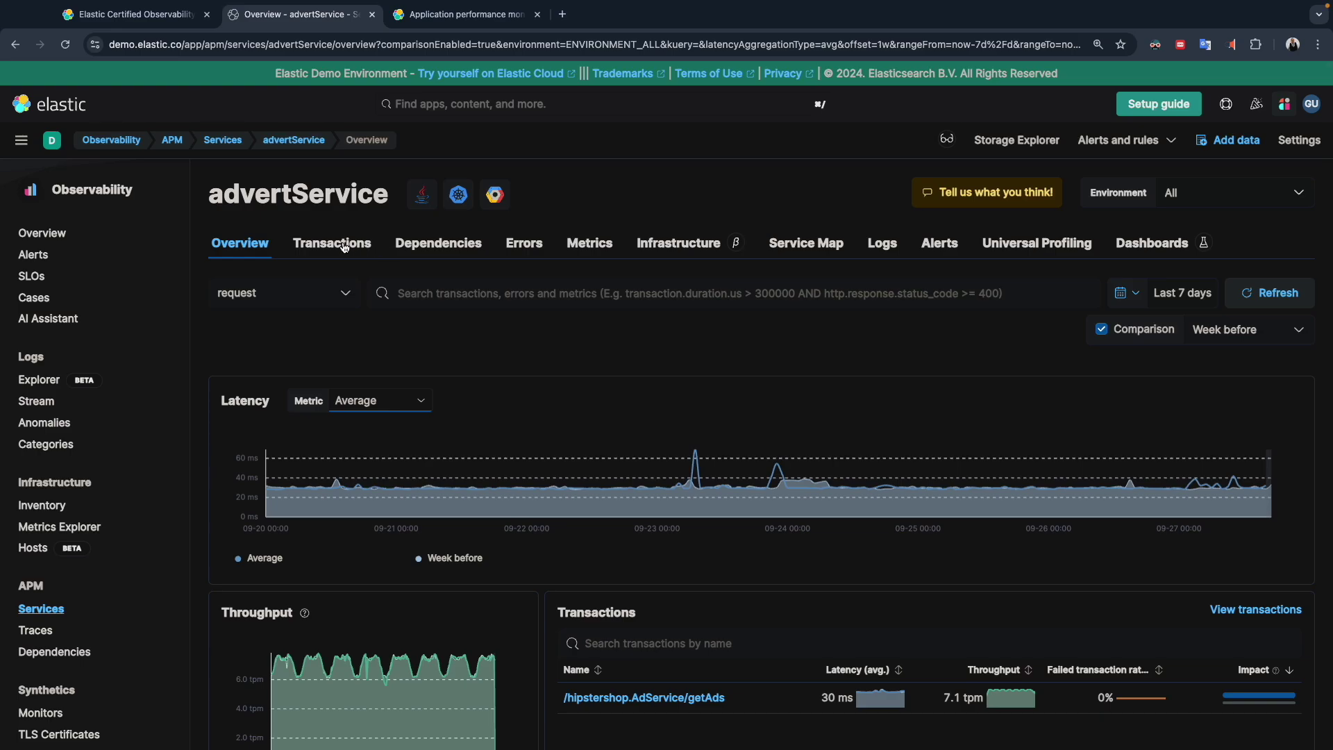
{"action": "scroll", "coordinate": [604, 486], "scroll_direction": "down", "scroll_amount": 3}
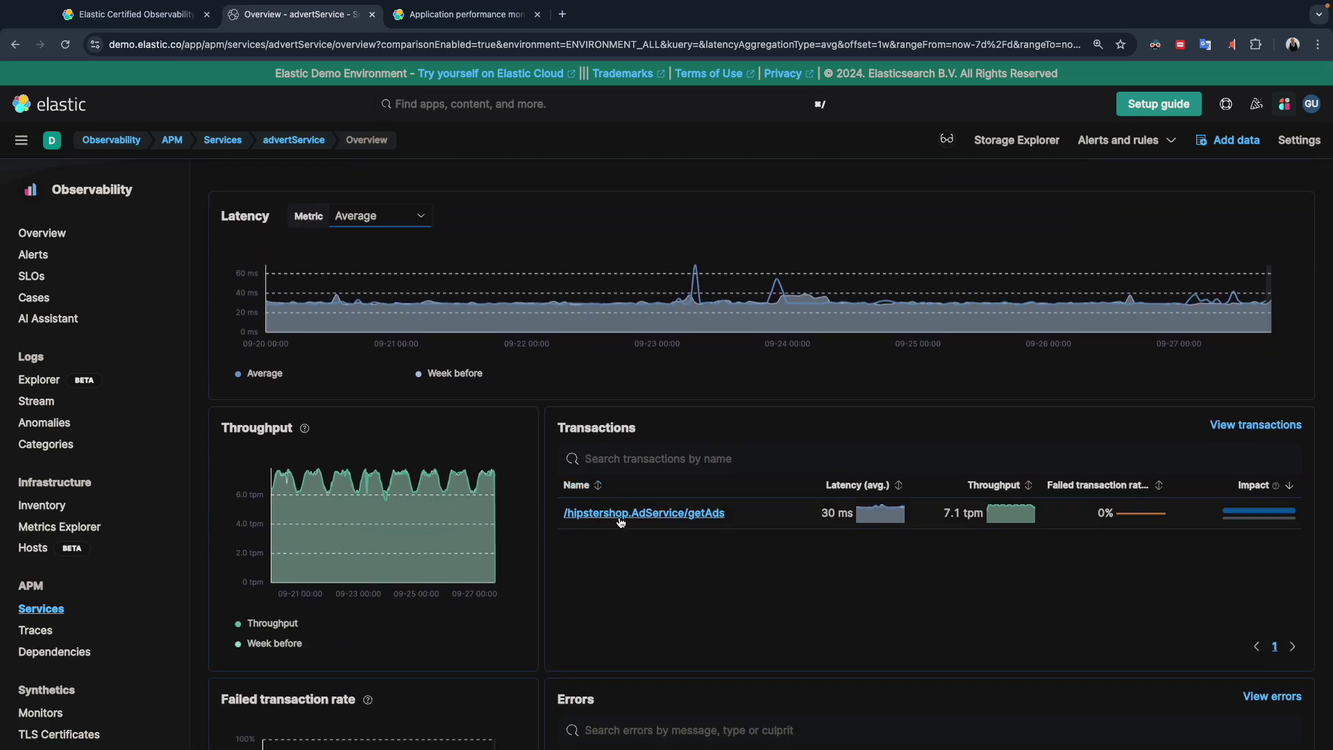
{"action": "scroll", "coordinate": [456, 251], "scroll_direction": "up", "scroll_amount": 3}
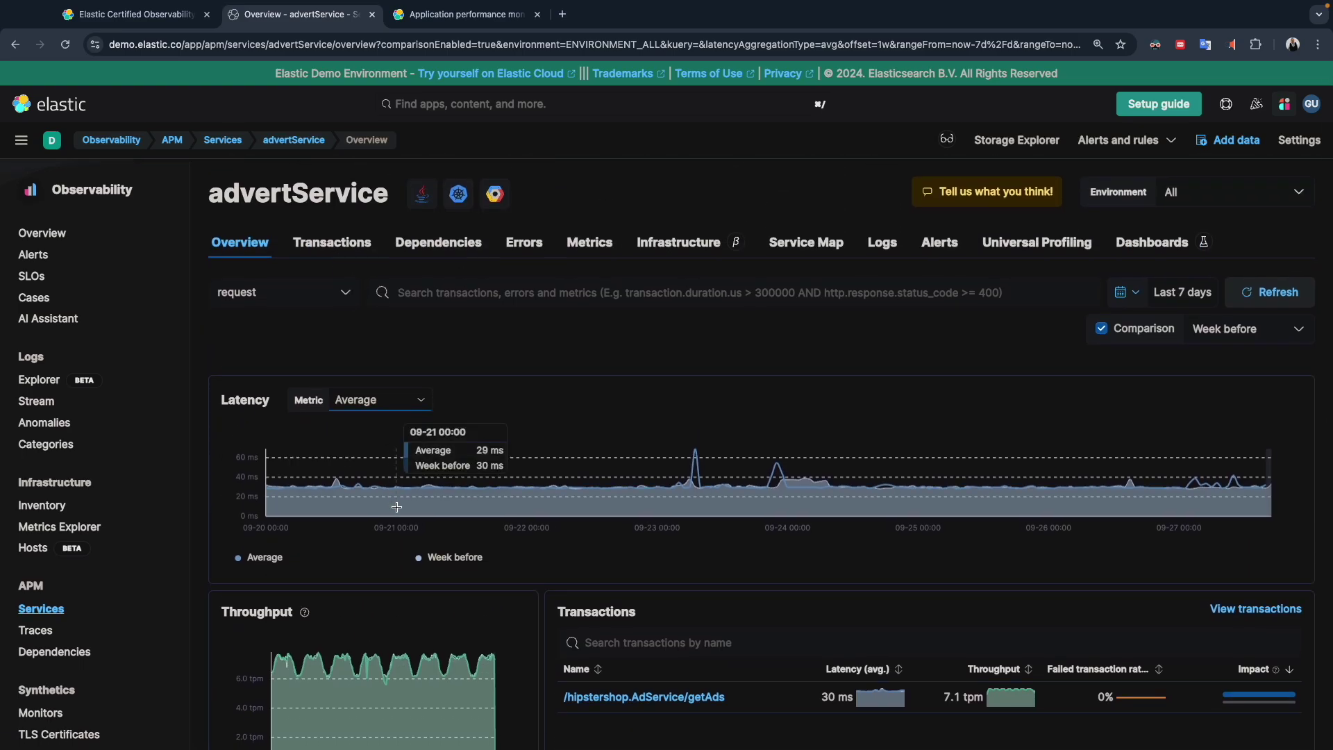
{"action": "scroll", "coordinate": [398, 511], "scroll_direction": "down", "scroll_amount": 7}
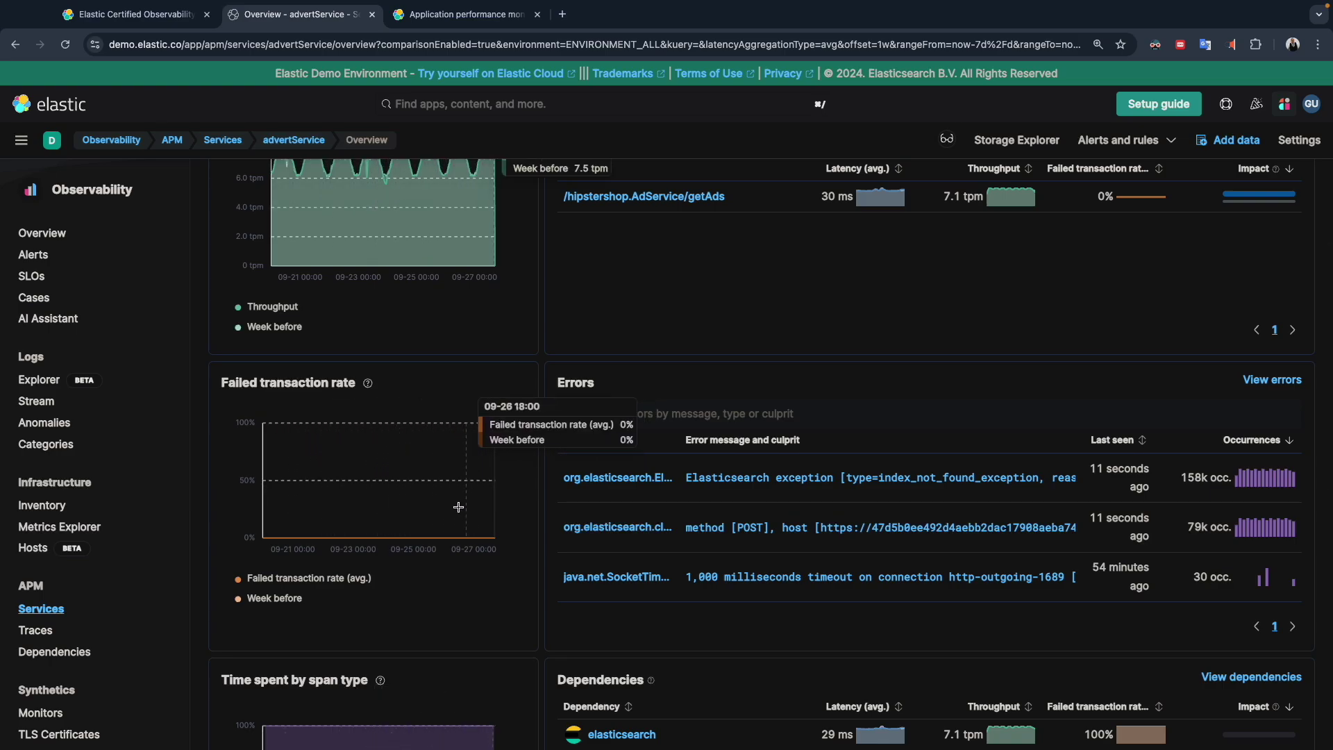
{"action": "scroll", "coordinate": [299, 458], "scroll_direction": "up", "scroll_amount": 2}
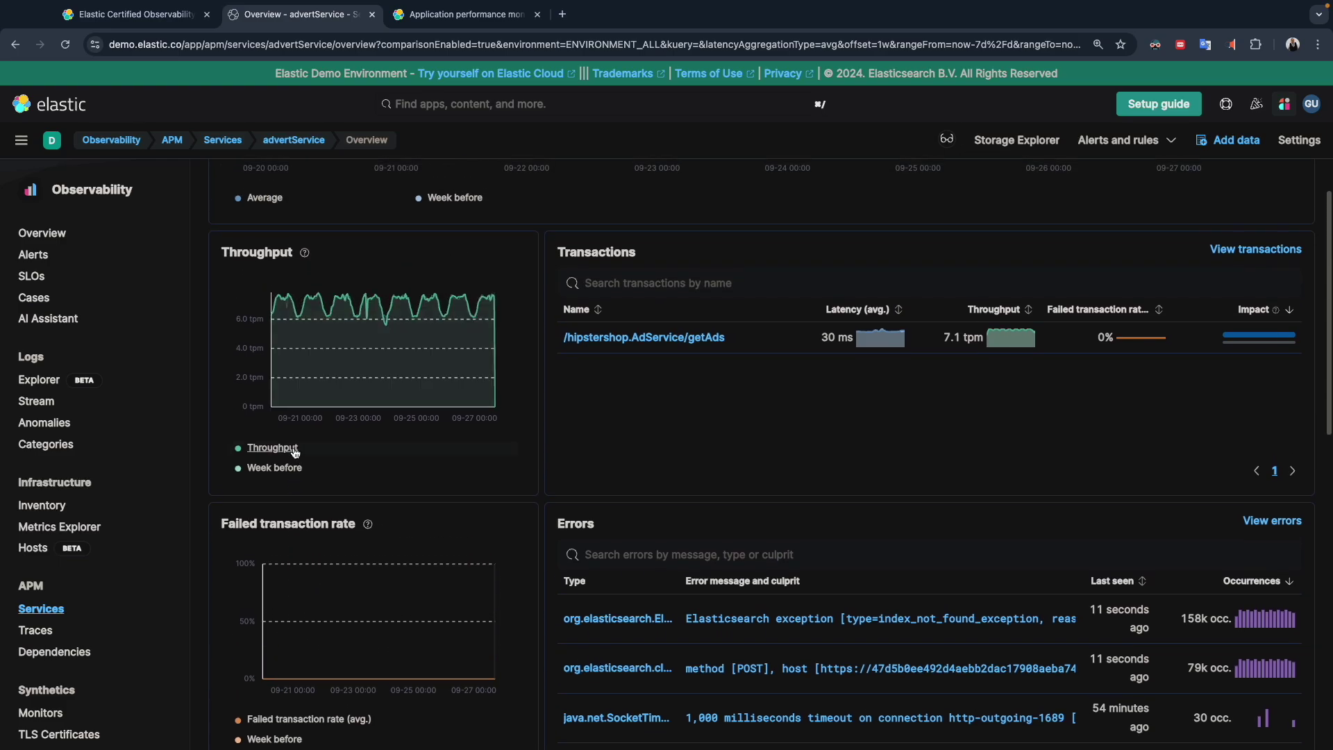
- View advertService's full errors page from the Errors section of its overview and return to the overview
{"action": "scroll", "coordinate": [308, 418], "scroll_direction": "down", "scroll_amount": 1}
{"action": "scroll", "coordinate": [309, 418], "scroll_direction": "down", "scroll_amount": 1}
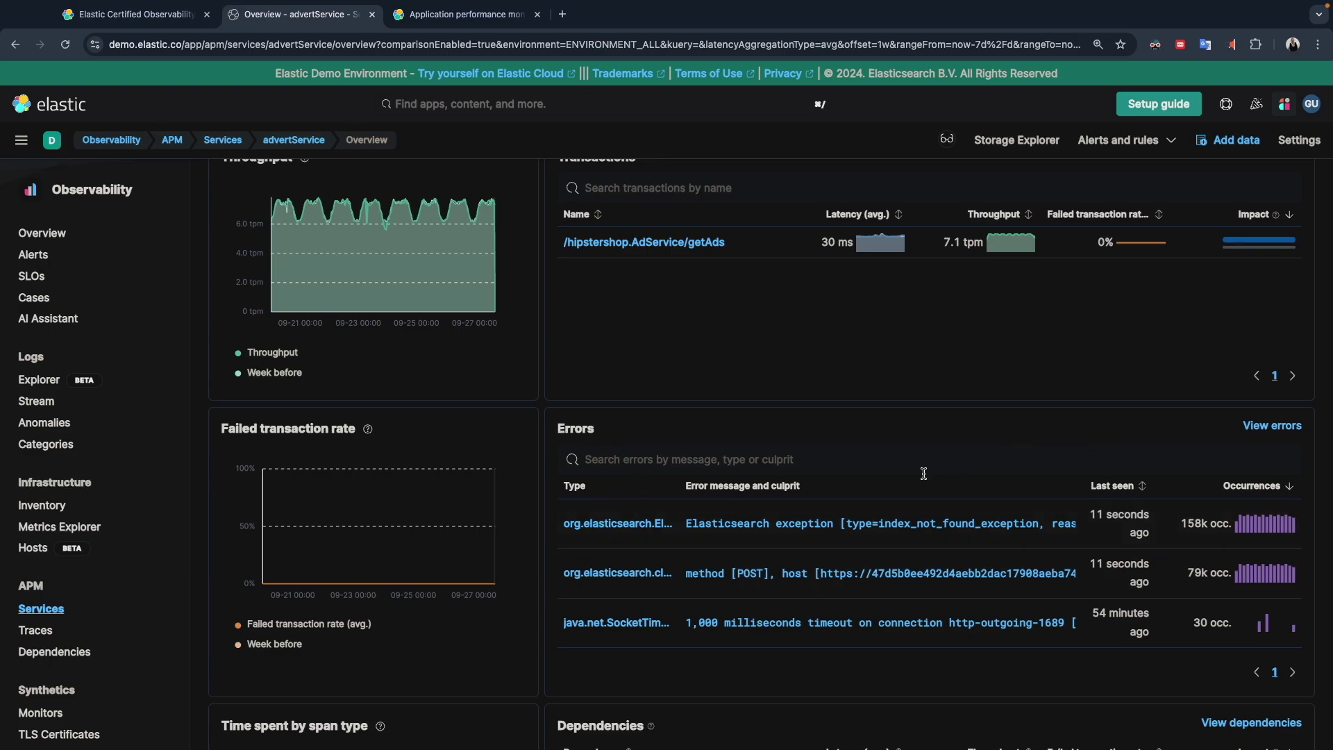
{"action": "left_click", "coordinate": [1256, 428]}
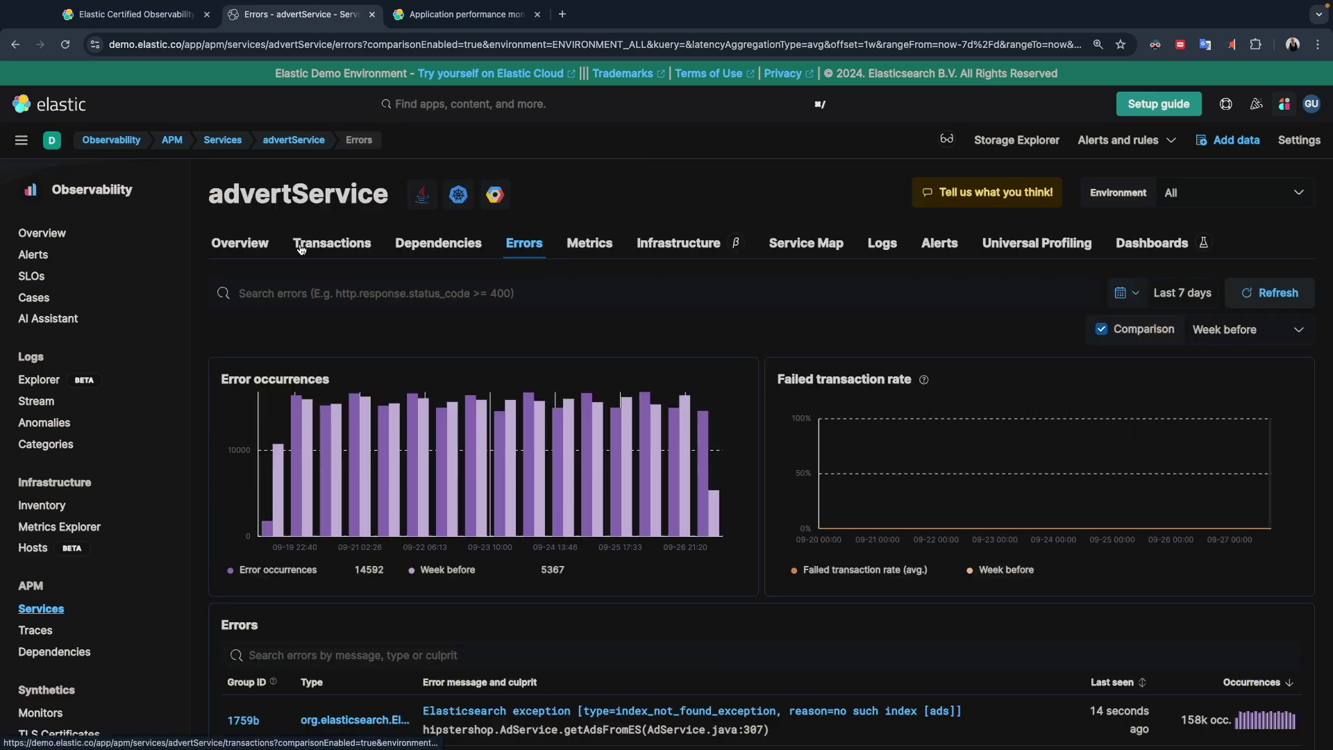
{"action": "left_click", "coordinate": [236, 244]}
- Examine advertService's time spent by span type, dependencies, instances latency distribution and top instance on its overview
{"action": "scroll", "coordinate": [590, 452], "scroll_direction": "down", "scroll_amount": 7}
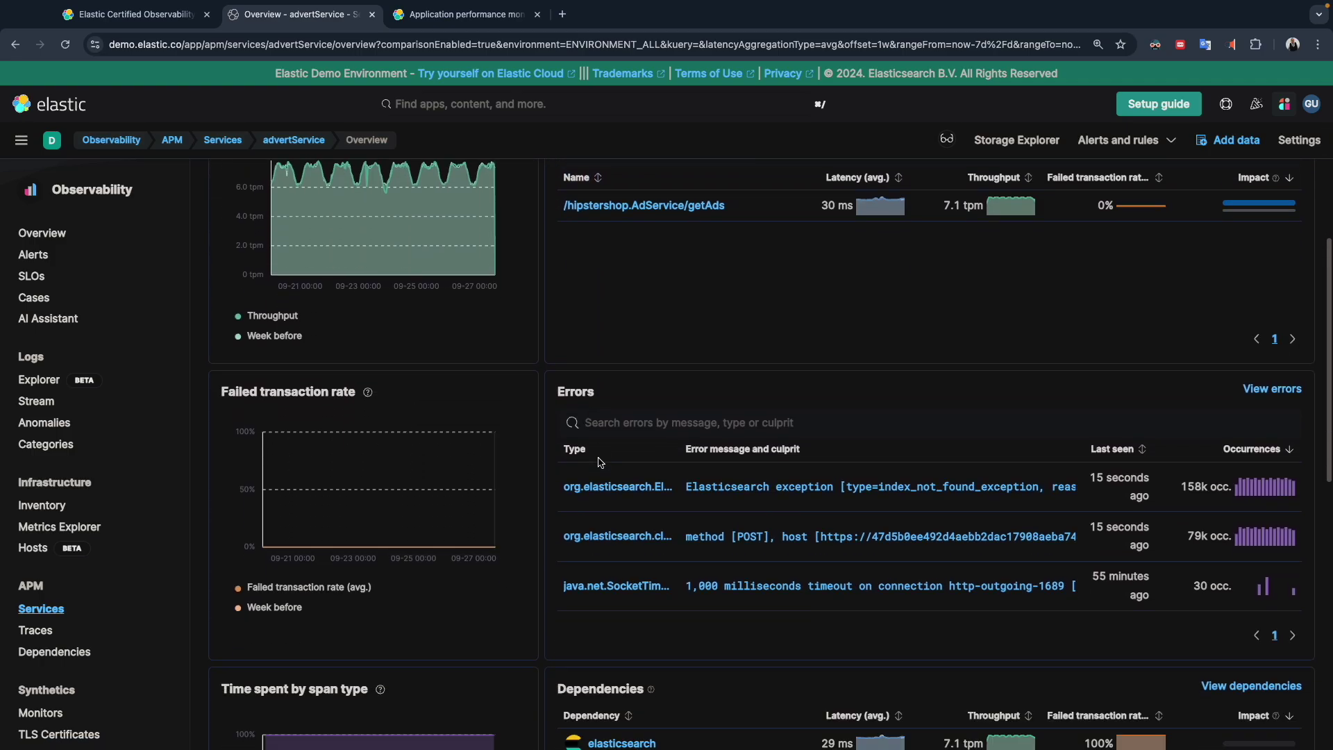
{"action": "scroll", "coordinate": [601, 462], "scroll_direction": "down", "scroll_amount": 3}
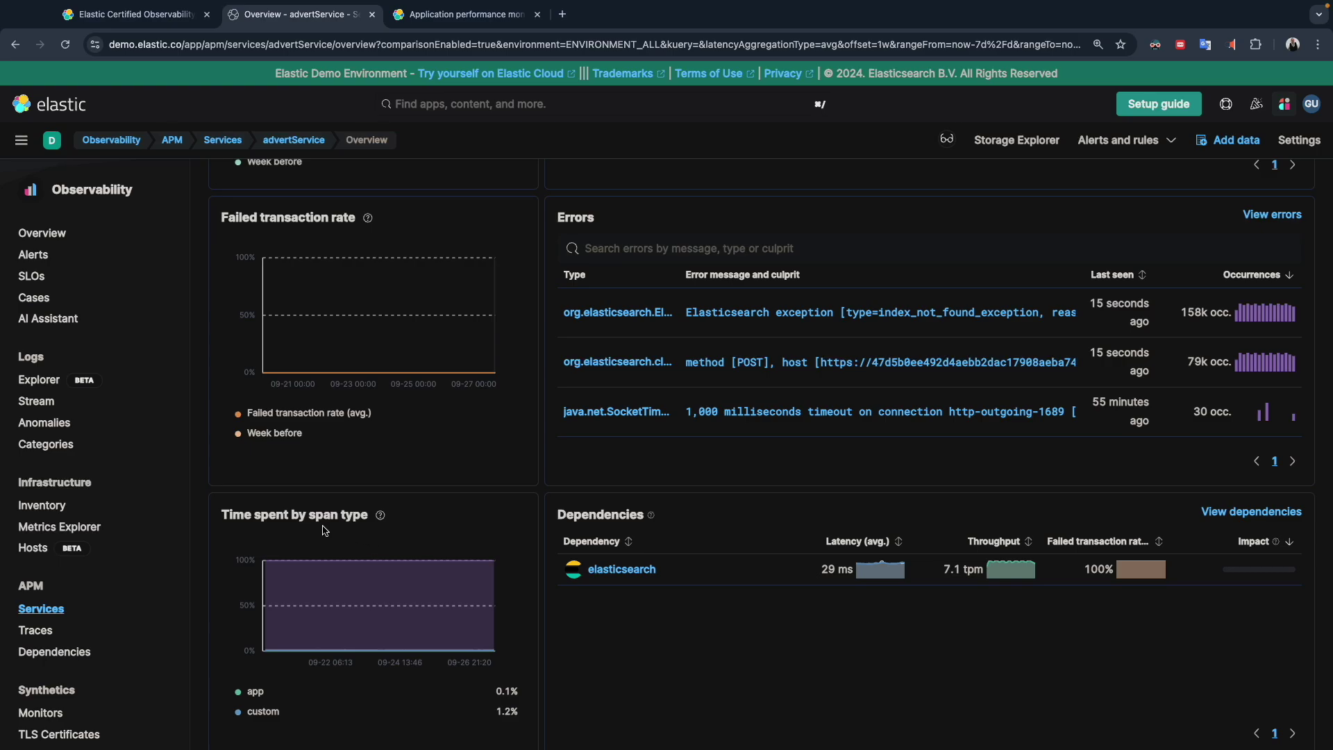
{"action": "scroll", "coordinate": [365, 542], "scroll_direction": "down", "scroll_amount": 1}
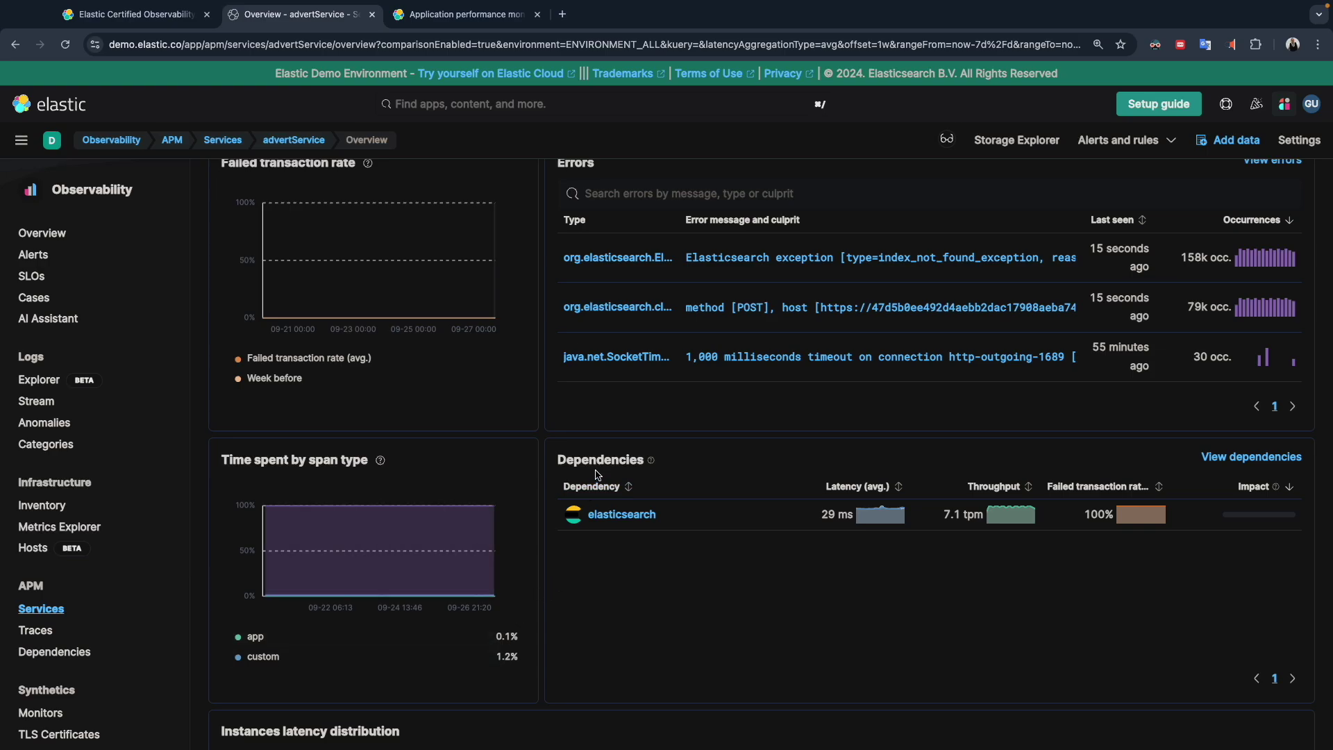
{"action": "scroll", "coordinate": [540, 488], "scroll_direction": "up", "scroll_amount": 10}
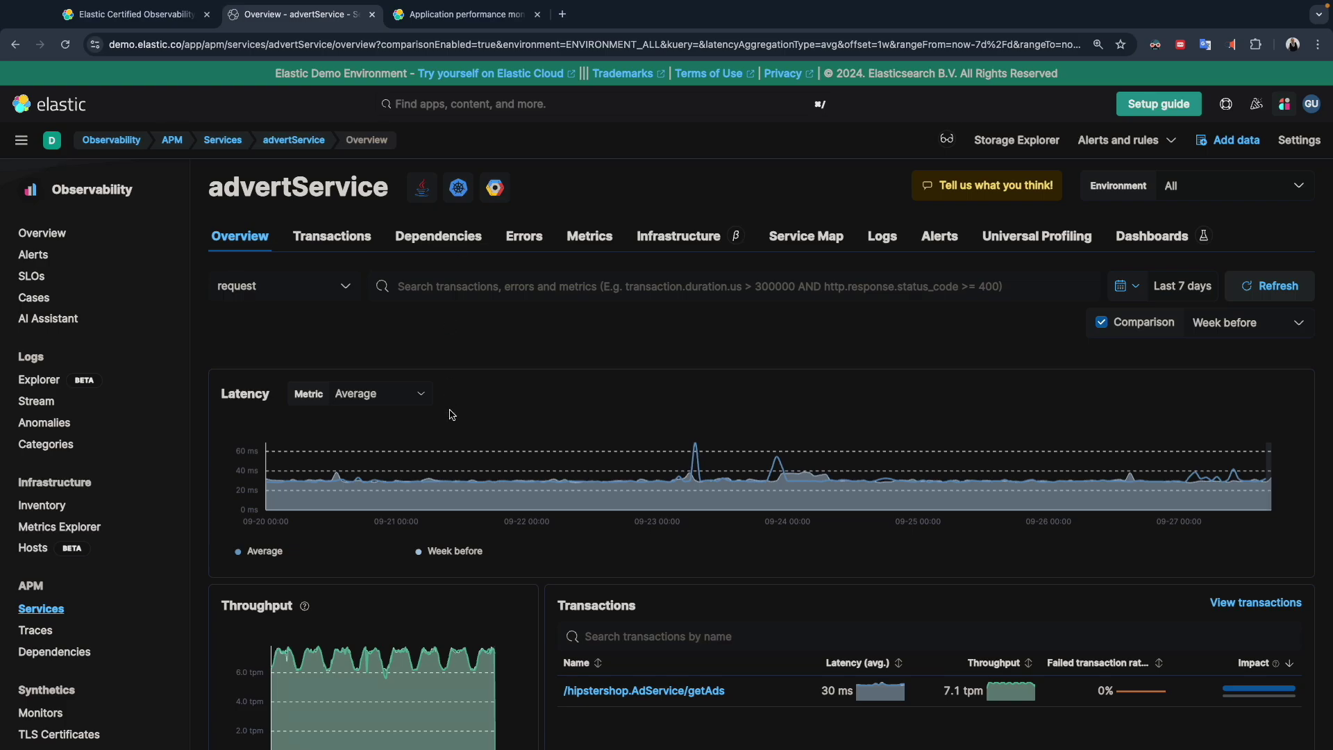
{"action": "scroll", "coordinate": [454, 410], "scroll_direction": "down", "scroll_amount": 7}
{"action": "scroll", "coordinate": [604, 486], "scroll_direction": "down", "scroll_amount": 4}
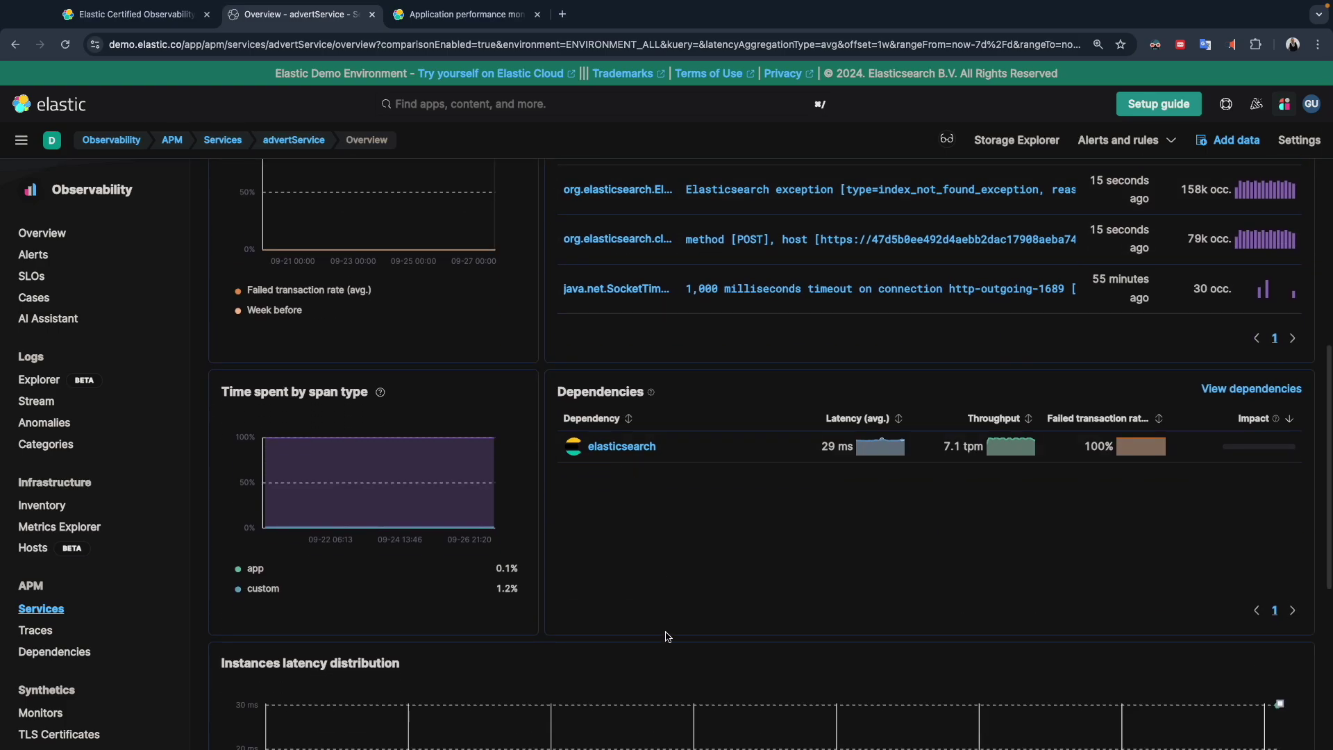
{"action": "scroll", "coordinate": [667, 635], "scroll_direction": "down", "scroll_amount": 4}
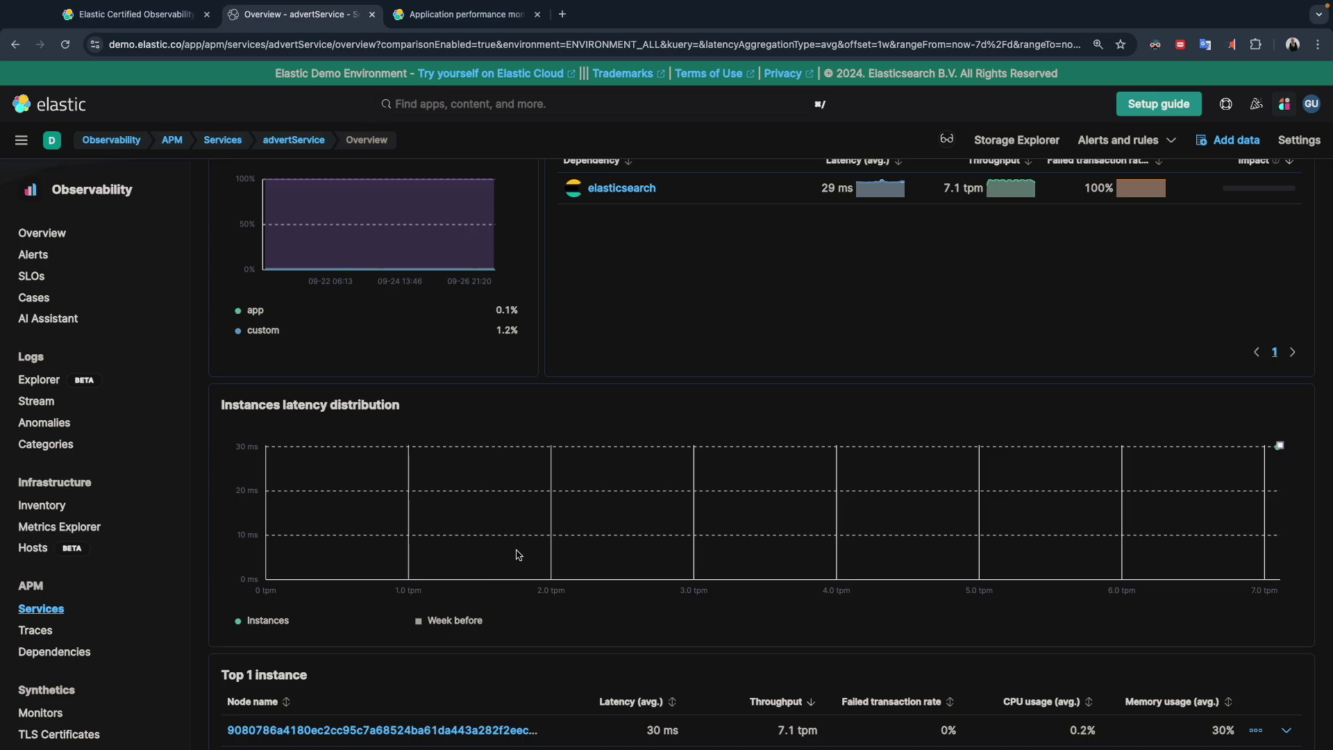
{"action": "scroll", "coordinate": [478, 602], "scroll_direction": "down", "scroll_amount": 3}
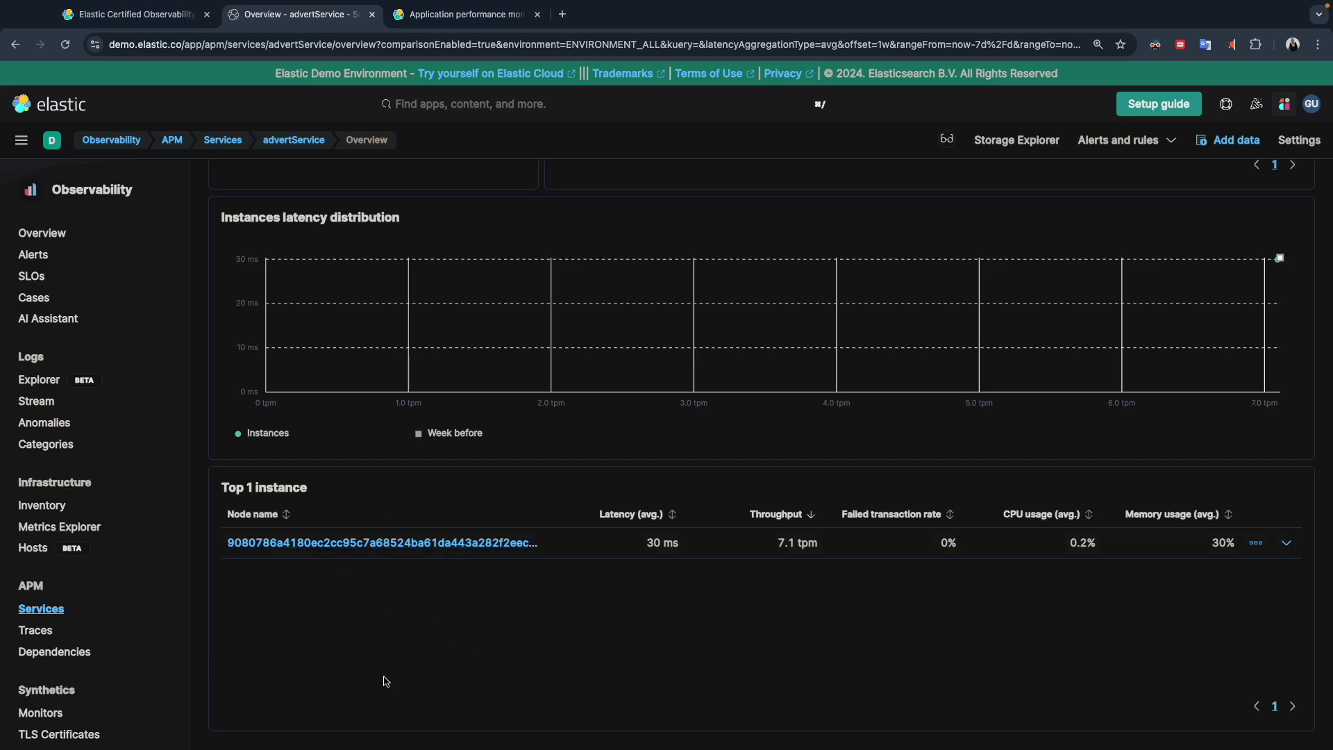
- Inspect the JVM metrics of advertService's top instance and return to the service overview
{"action": "left_click", "coordinate": [426, 545]}
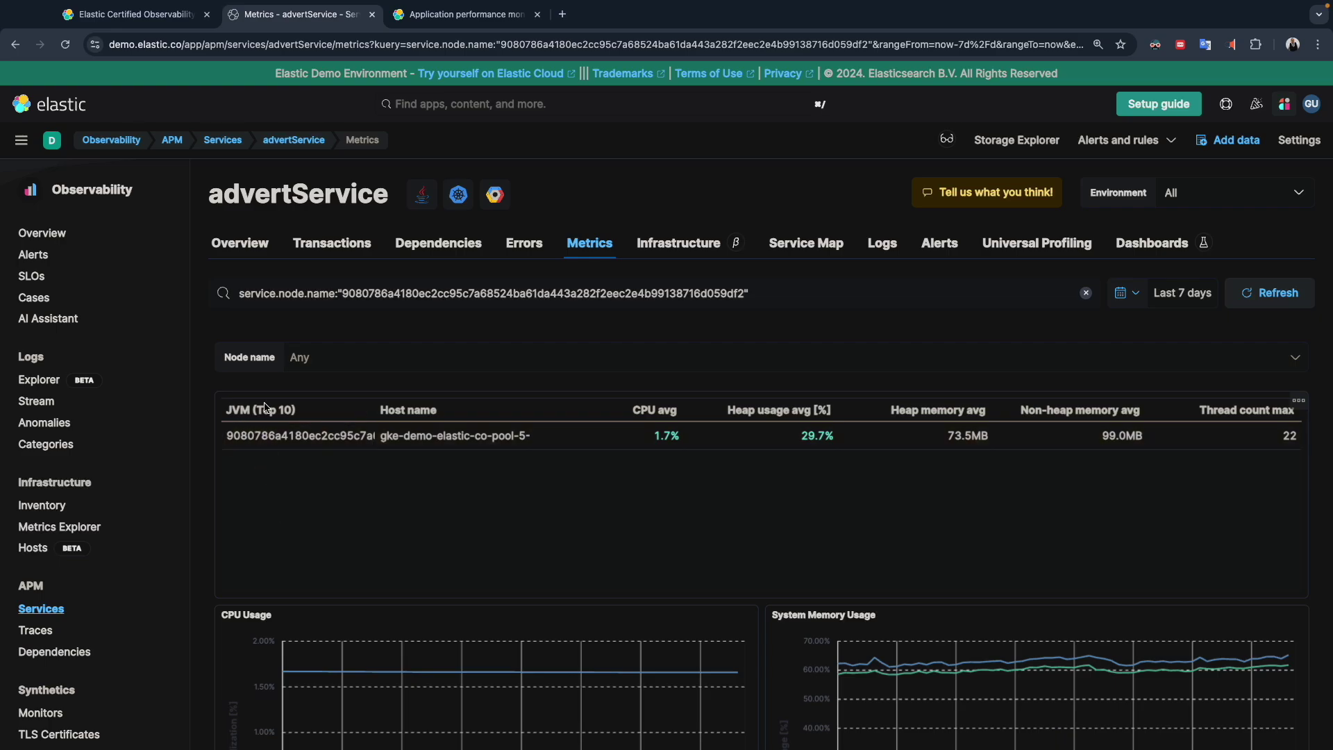
{"action": "left_click", "coordinate": [244, 252]}
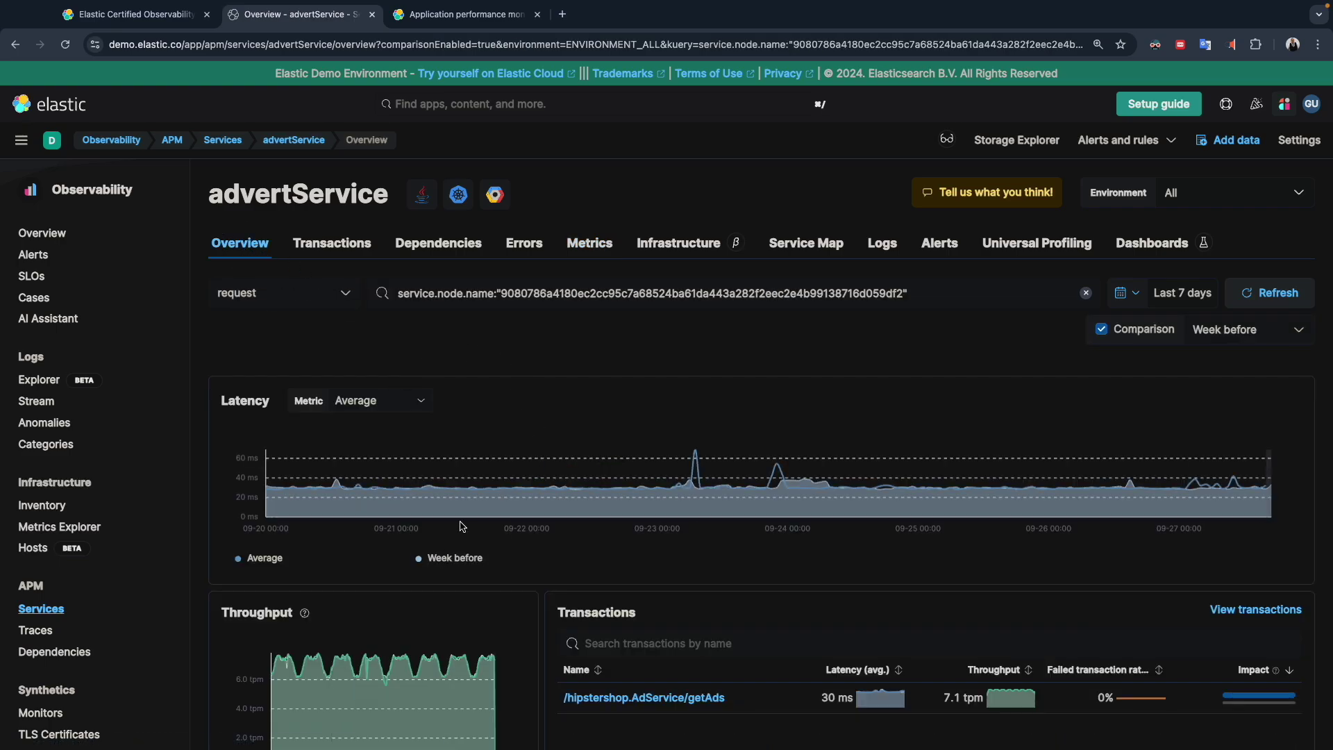
{"action": "scroll", "coordinate": [496, 559], "scroll_direction": "down", "scroll_amount": 15}
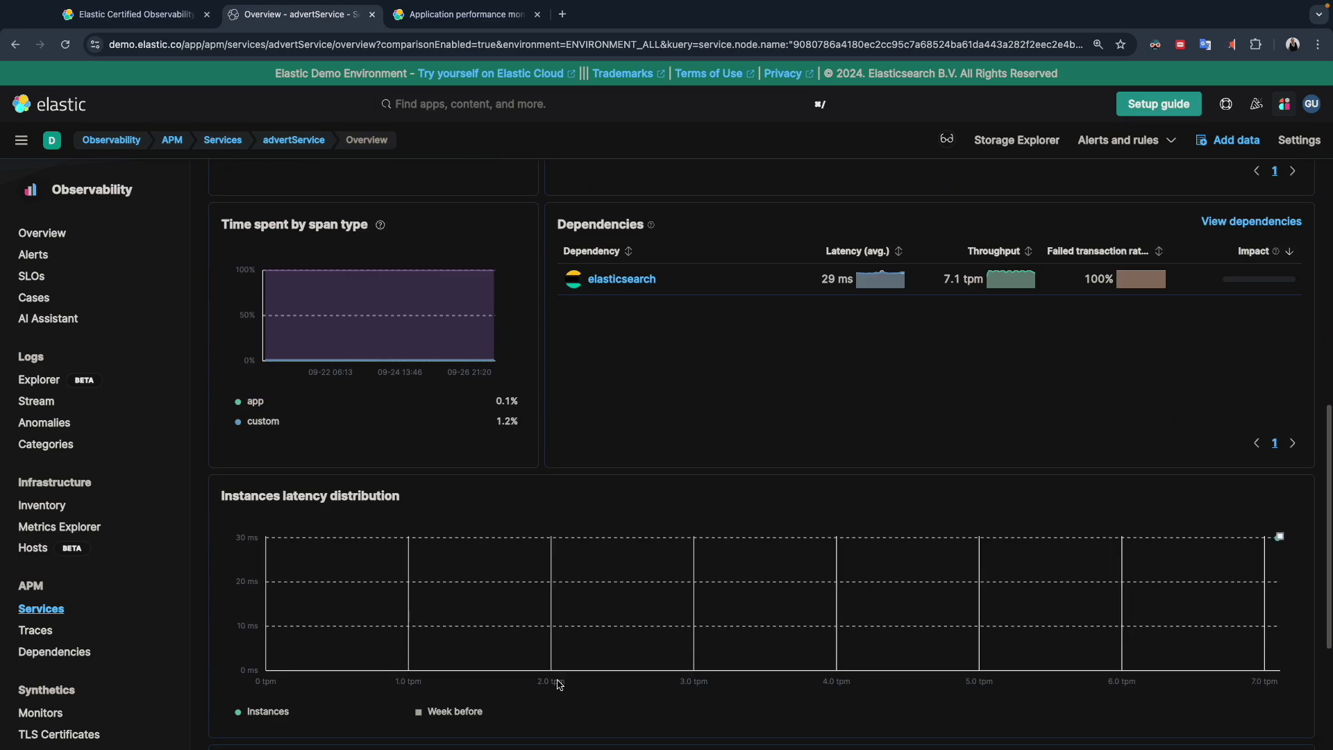
{"action": "scroll", "coordinate": [560, 686], "scroll_direction": "up", "scroll_amount": 15}
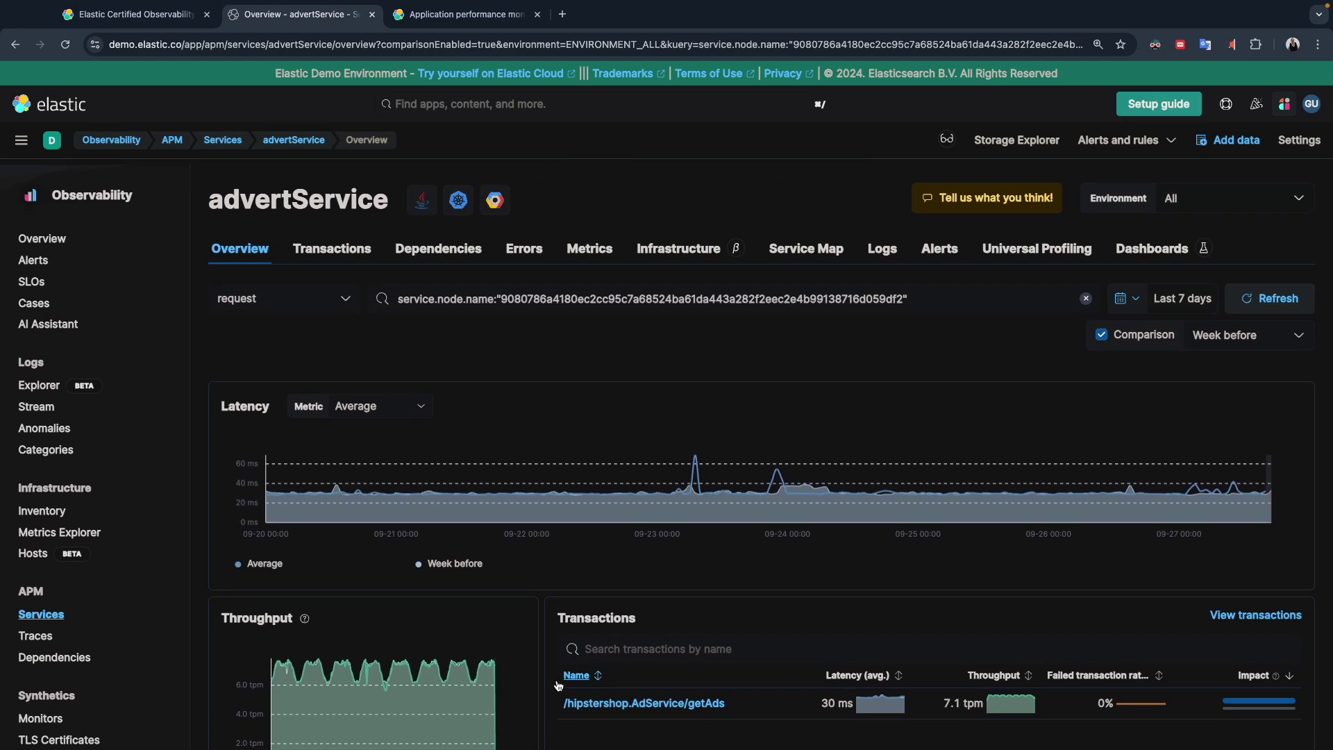
- Check the emailService overview from the Services inventory and return to the inventory
{"action": "left_click", "coordinate": [34, 613]}
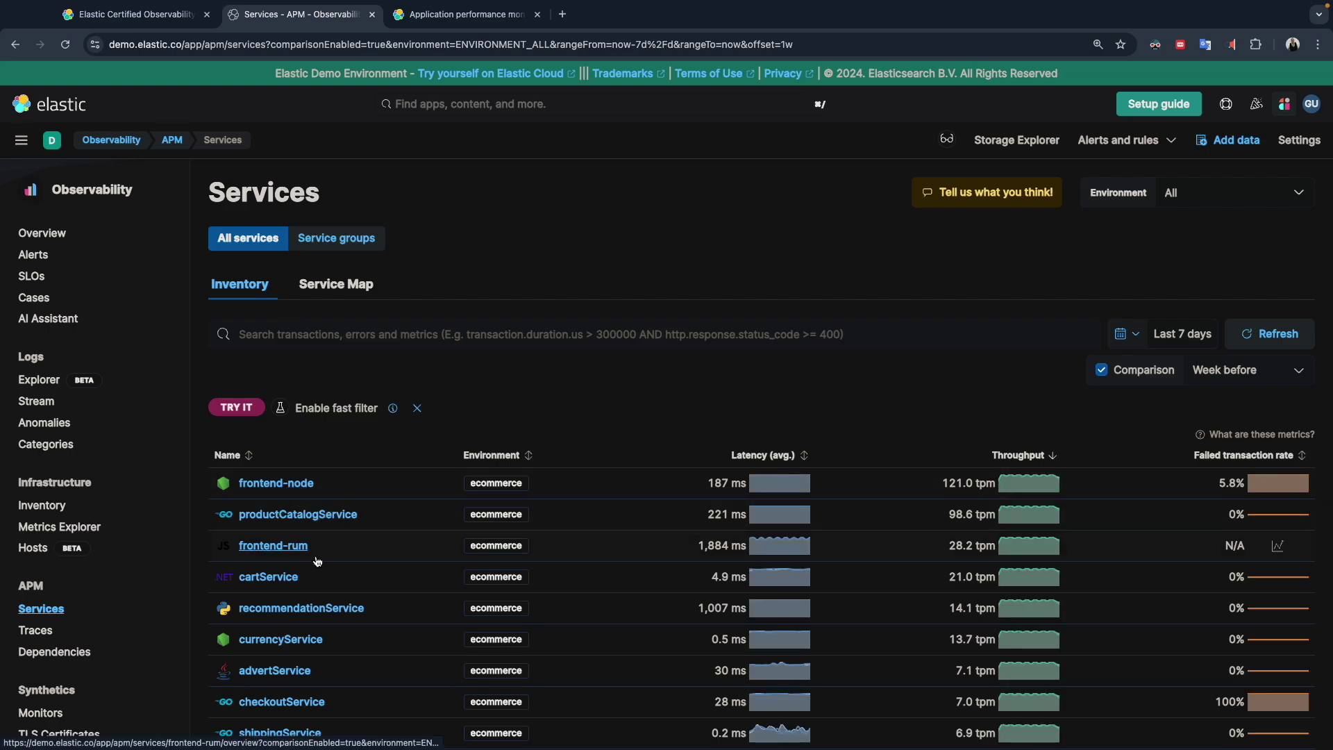
{"action": "scroll", "coordinate": [308, 657], "scroll_direction": "down", "scroll_amount": 3}
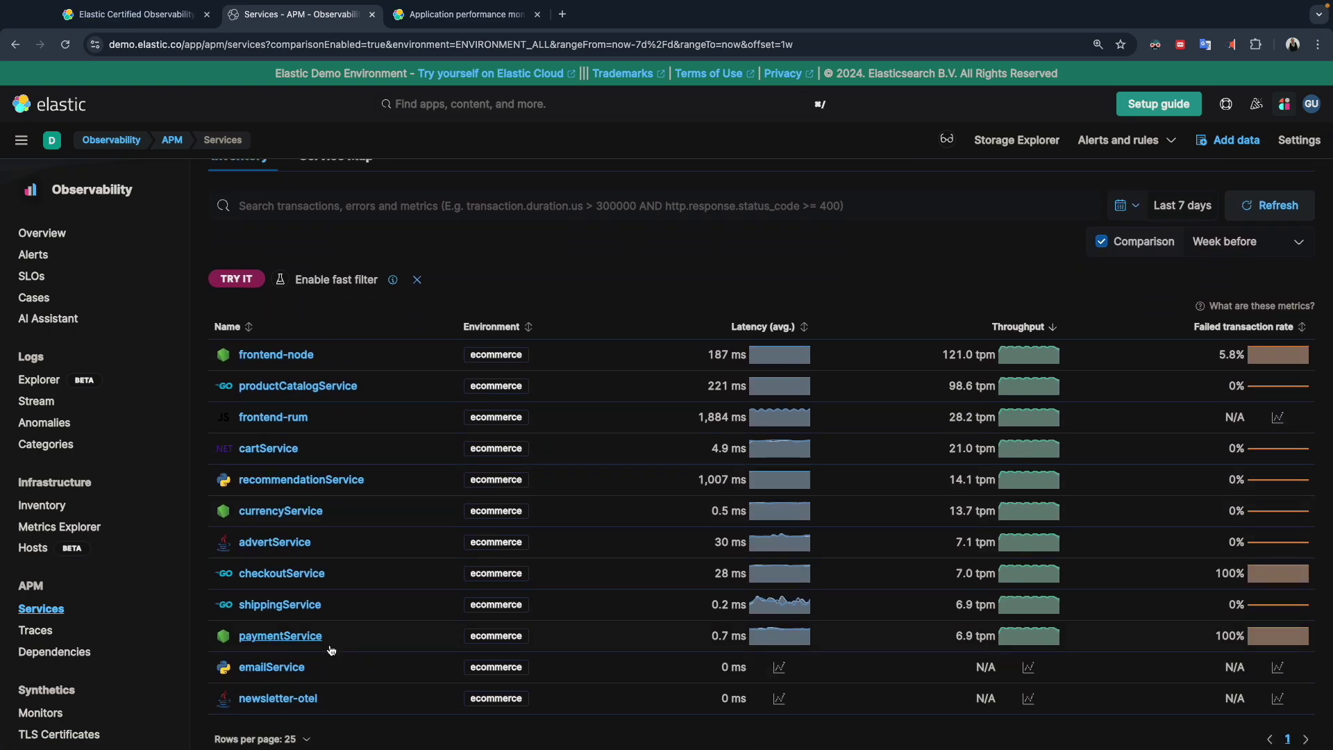
{"action": "left_click", "coordinate": [281, 668]}
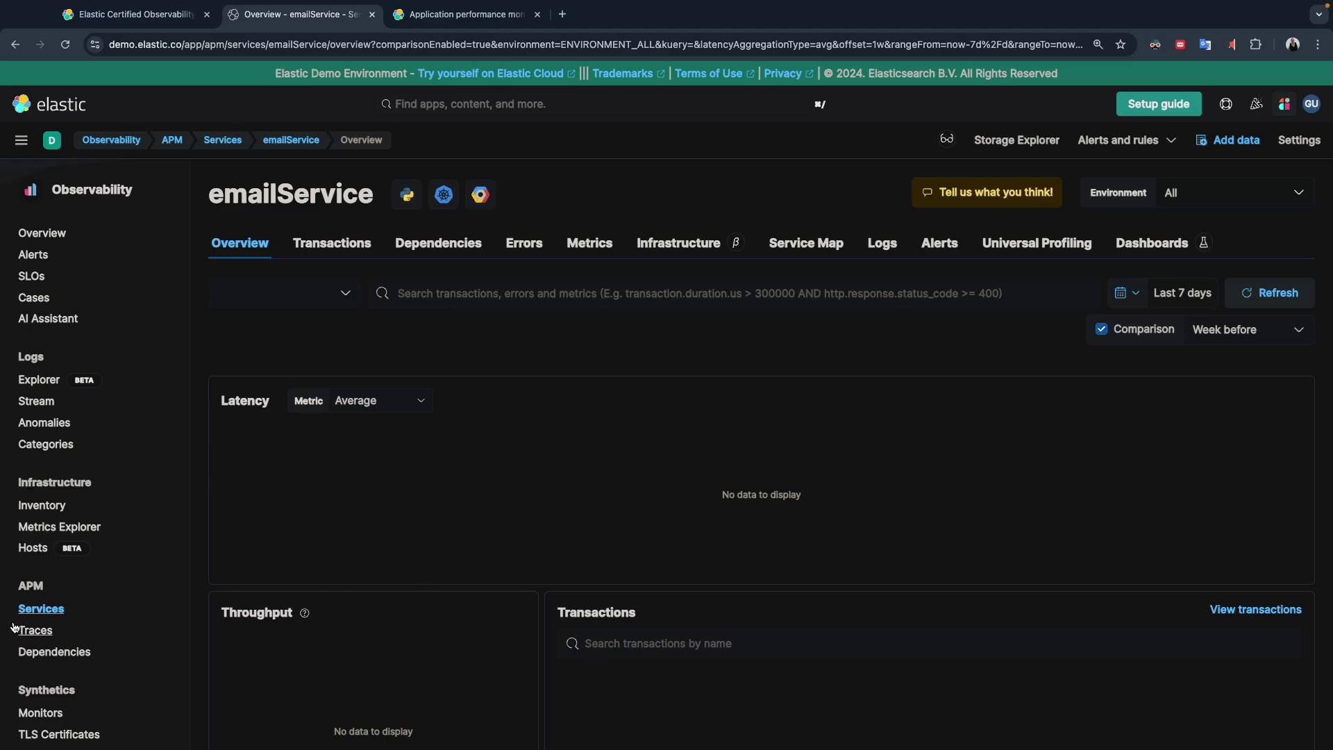
{"action": "left_click", "coordinate": [40, 609]}
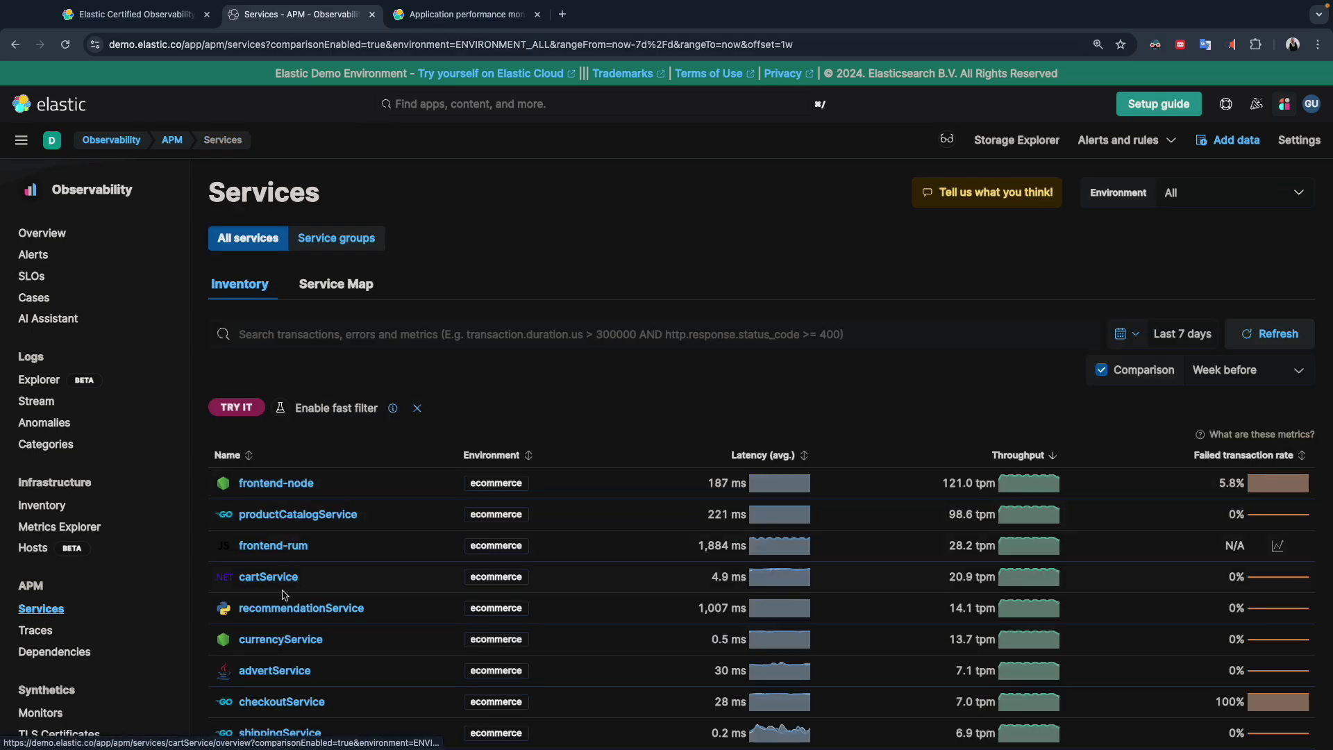
- Open the frontend-rum overview from the inventory and examine its latency, throughput, transactions, errors and time spent by span type
{"action": "scroll", "coordinate": [283, 595], "scroll_direction": "down", "scroll_amount": 3}
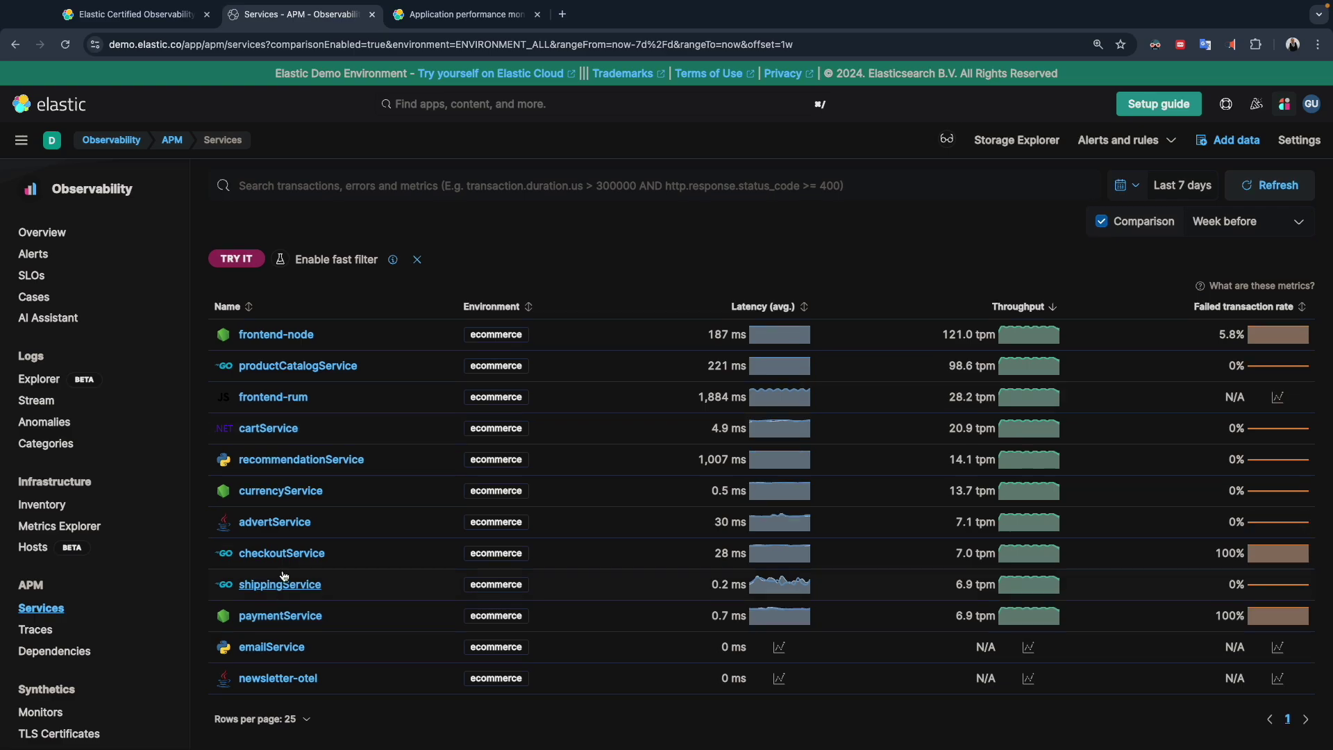
{"action": "left_click", "coordinate": [274, 397]}
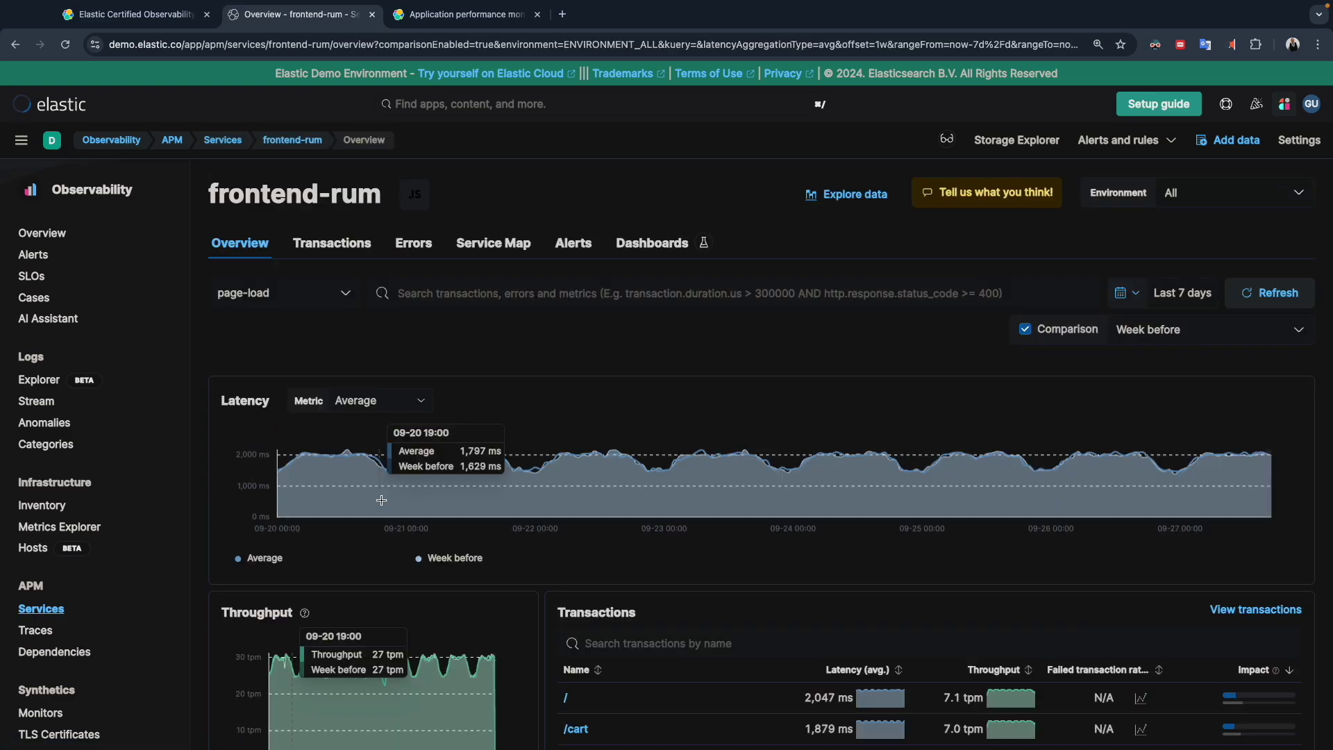
{"action": "scroll", "coordinate": [603, 359], "scroll_direction": "down", "scroll_amount": 4}
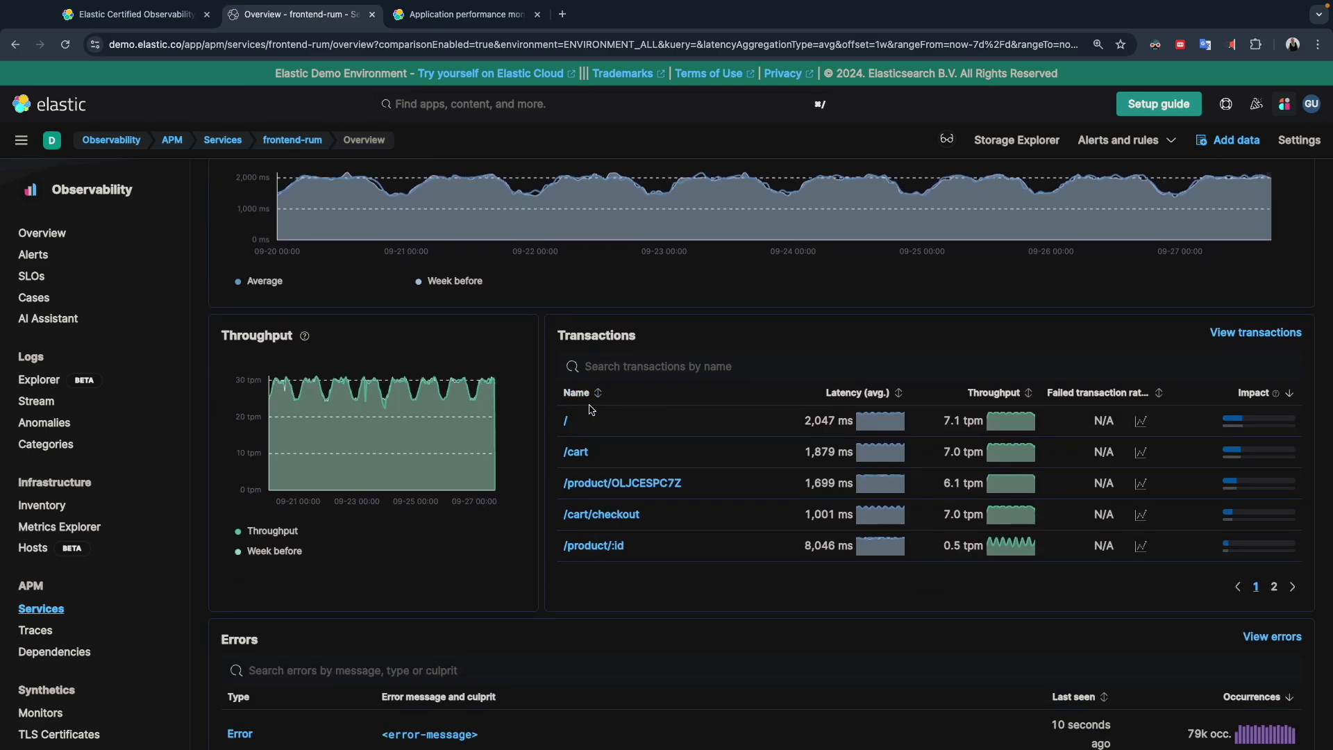
{"action": "scroll", "coordinate": [587, 366], "scroll_direction": "down", "scroll_amount": 6}
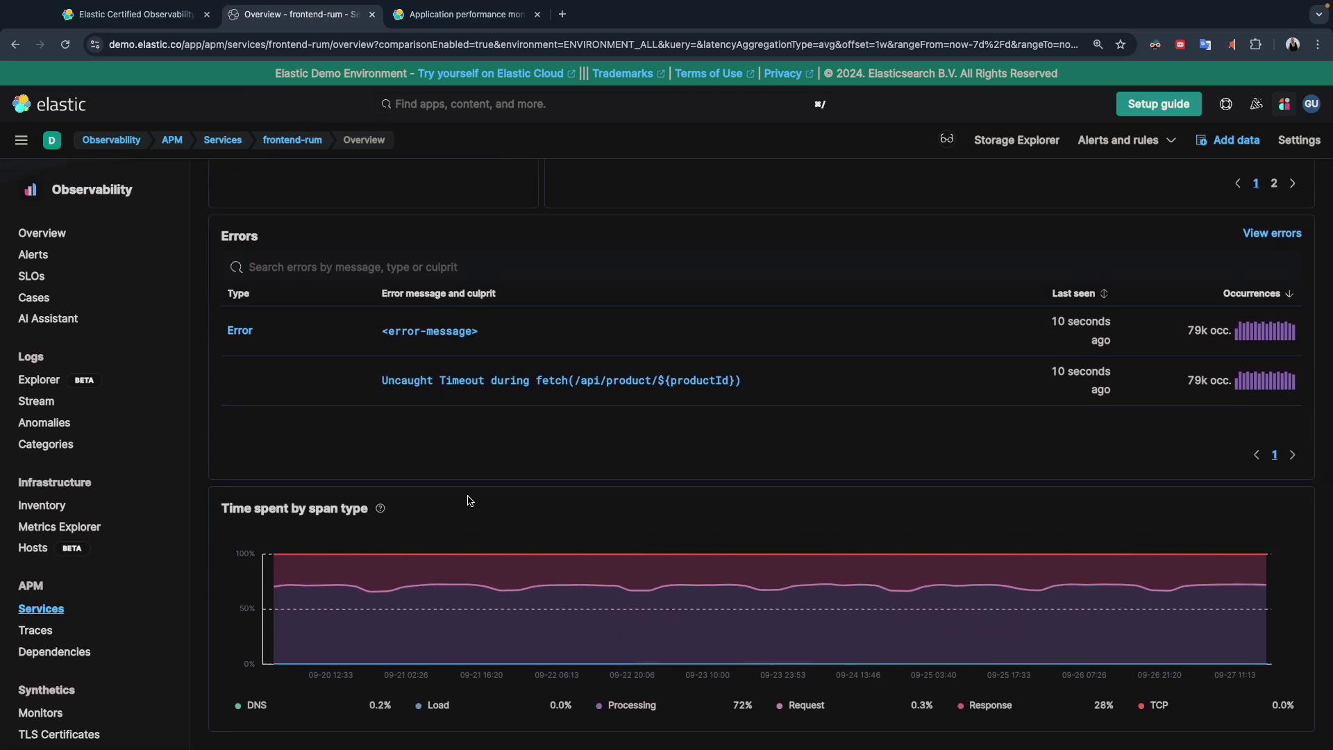
{"action": "scroll", "coordinate": [467, 417], "scroll_direction": "up", "scroll_amount": 10}
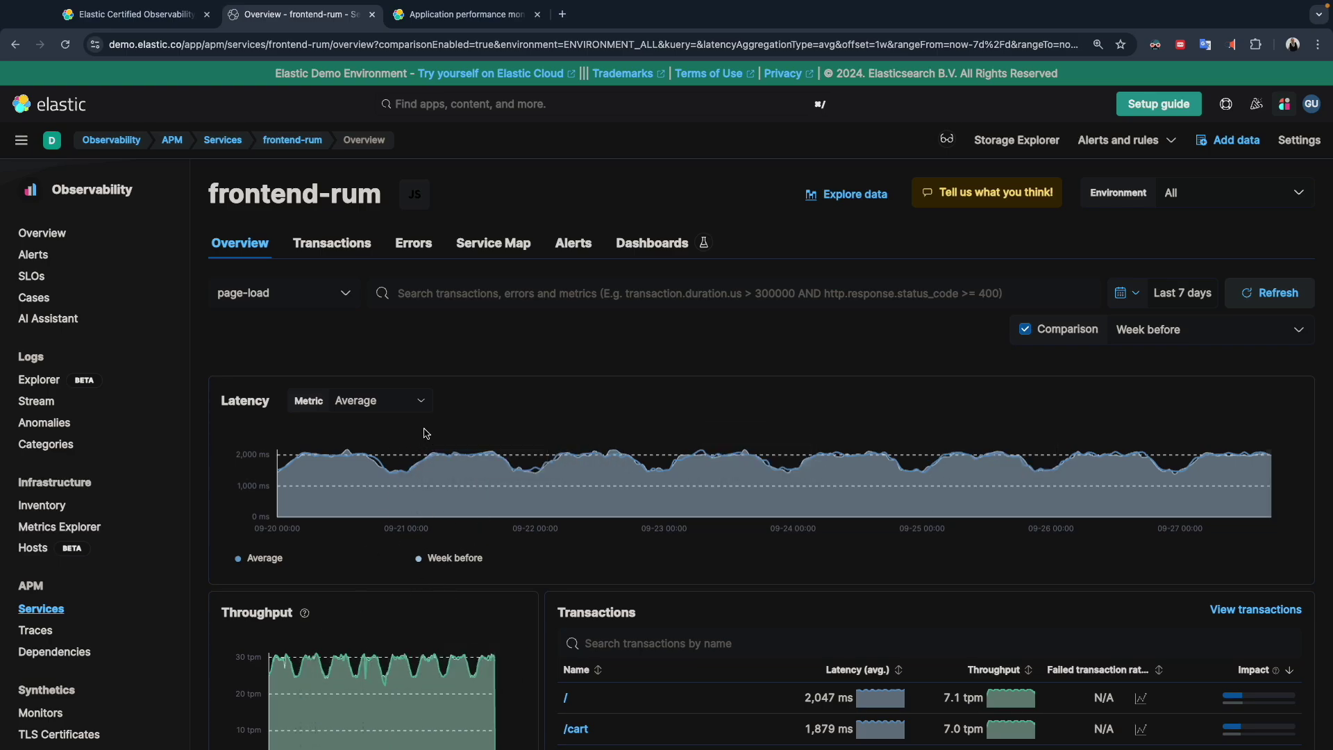
{"action": "scroll", "coordinate": [406, 470], "scroll_direction": "down", "scroll_amount": 10}
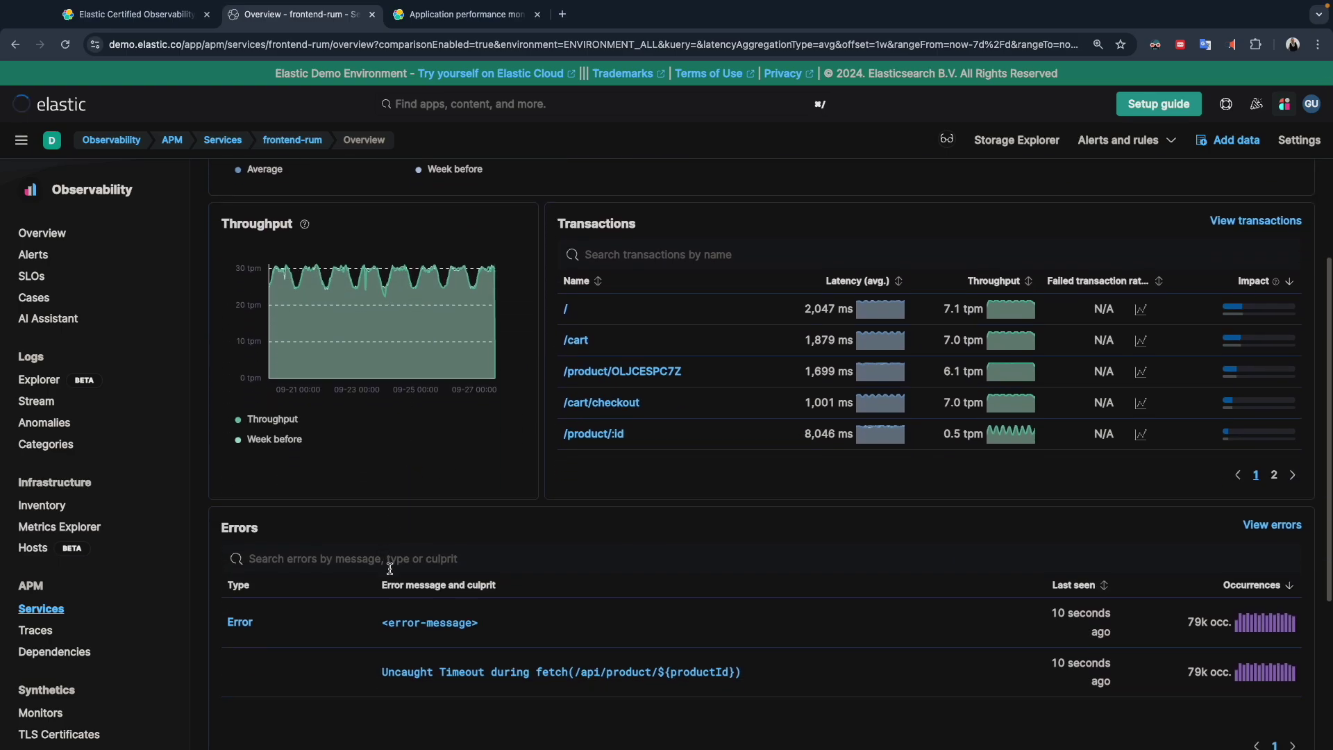
{"action": "scroll", "coordinate": [478, 495], "scroll_direction": "up", "scroll_amount": 10}
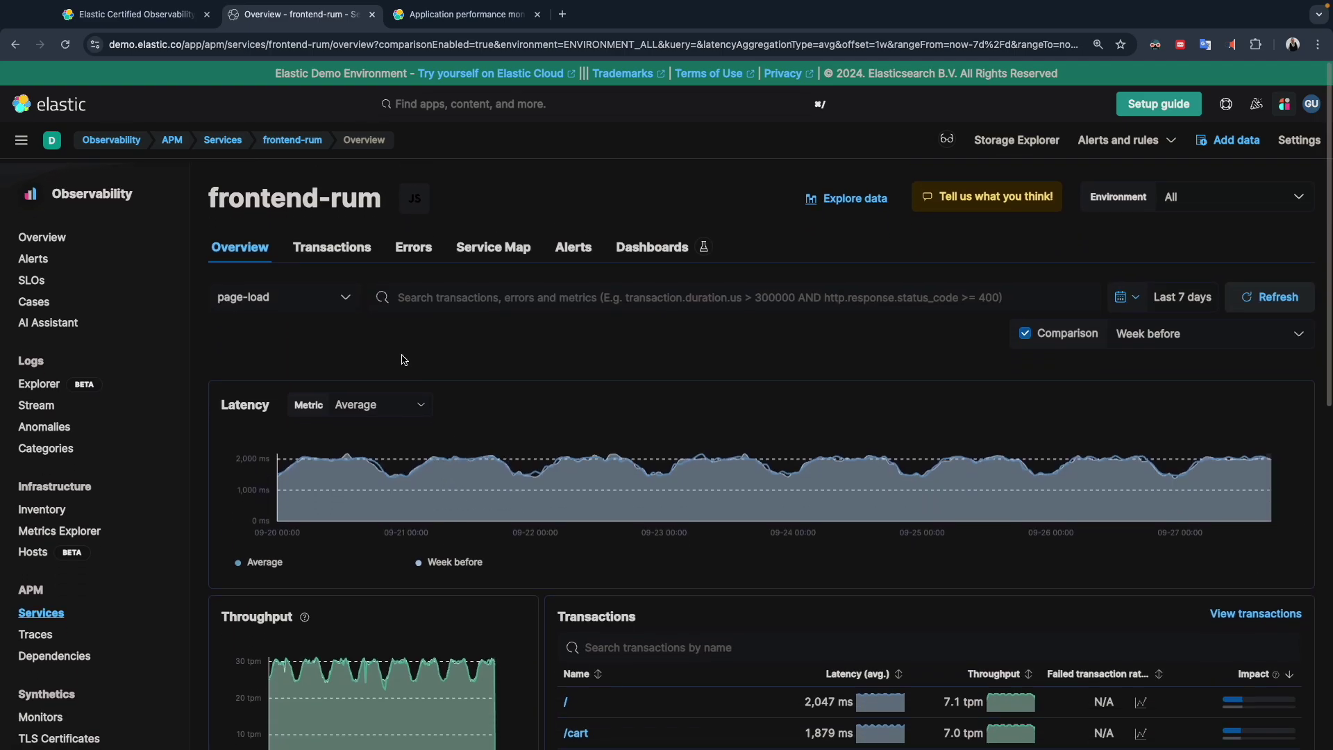
- Reopen the advertService overview from the Services inventory and review its latency, throughput and transactions
{"action": "left_click", "coordinate": [42, 615]}
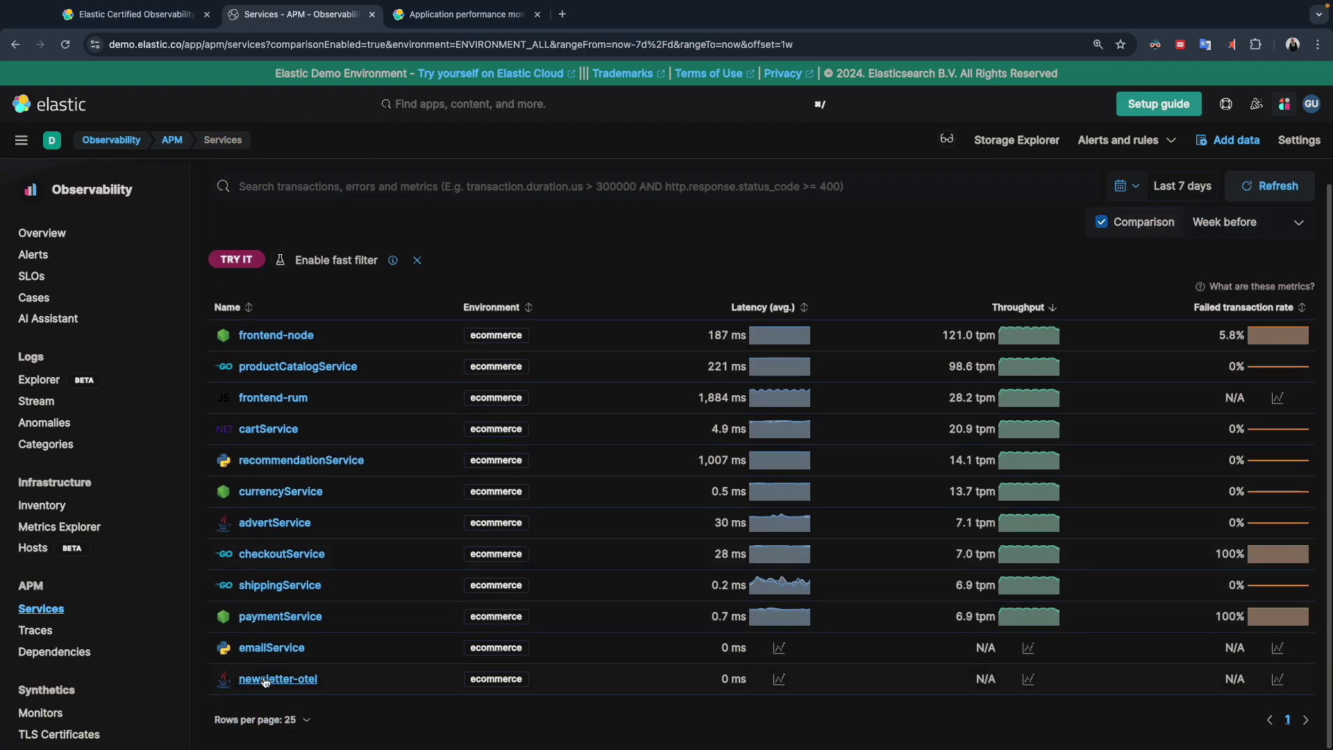
{"action": "left_click", "coordinate": [278, 526]}
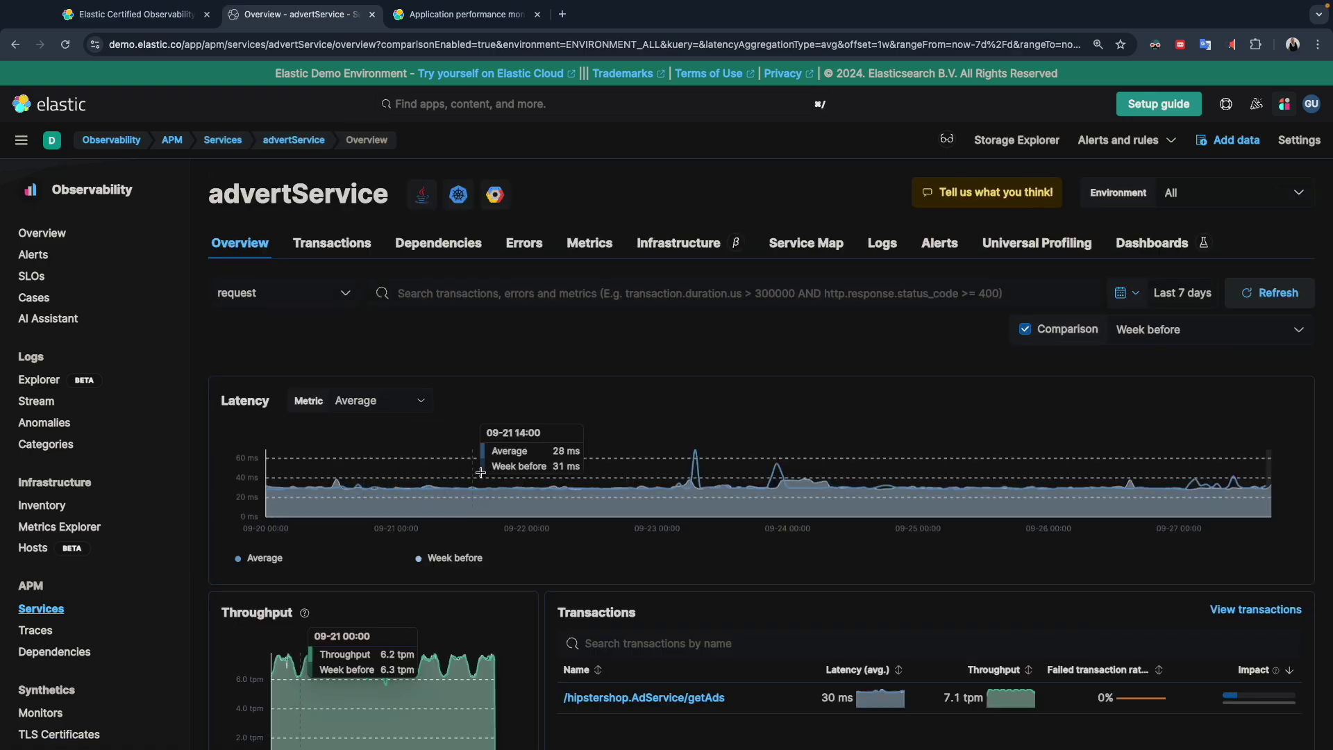
{"action": "scroll", "coordinate": [367, 444], "scroll_direction": "down", "scroll_amount": 1}
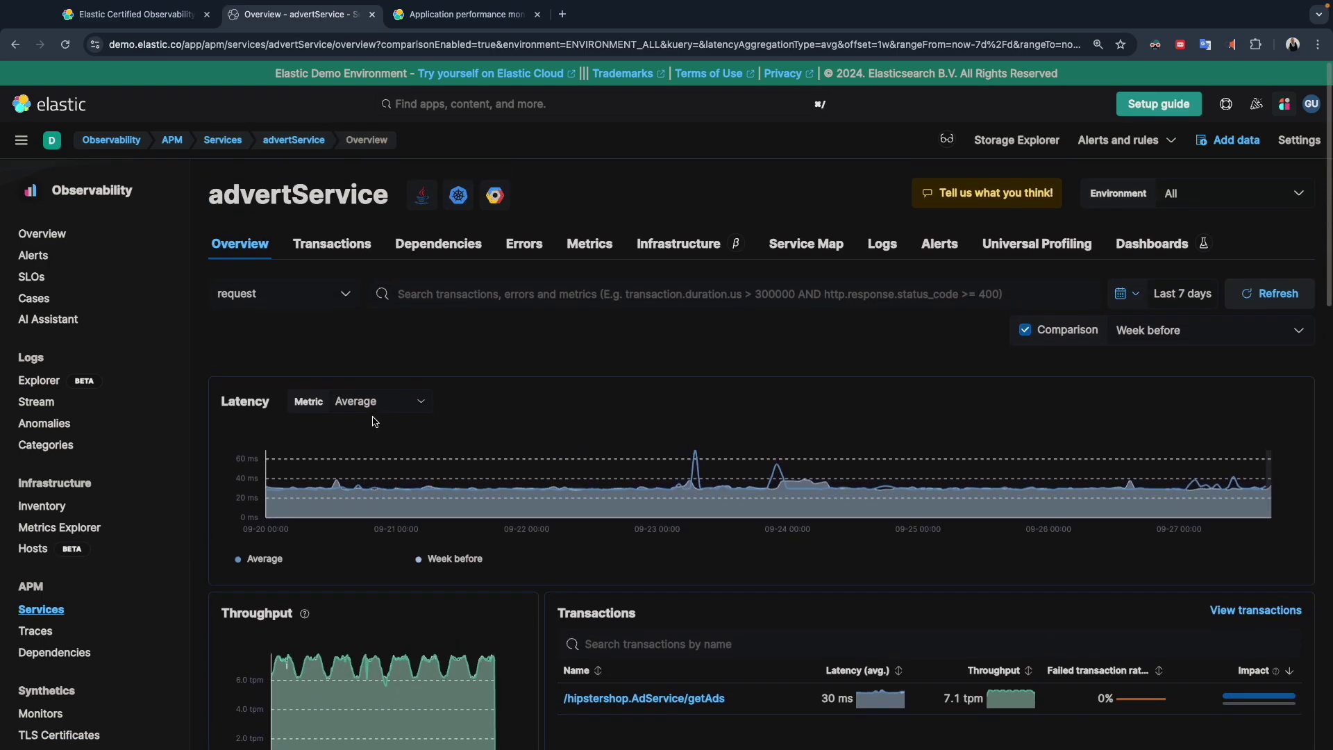
{"action": "scroll", "coordinate": [373, 421], "scroll_direction": "down", "scroll_amount": 3}
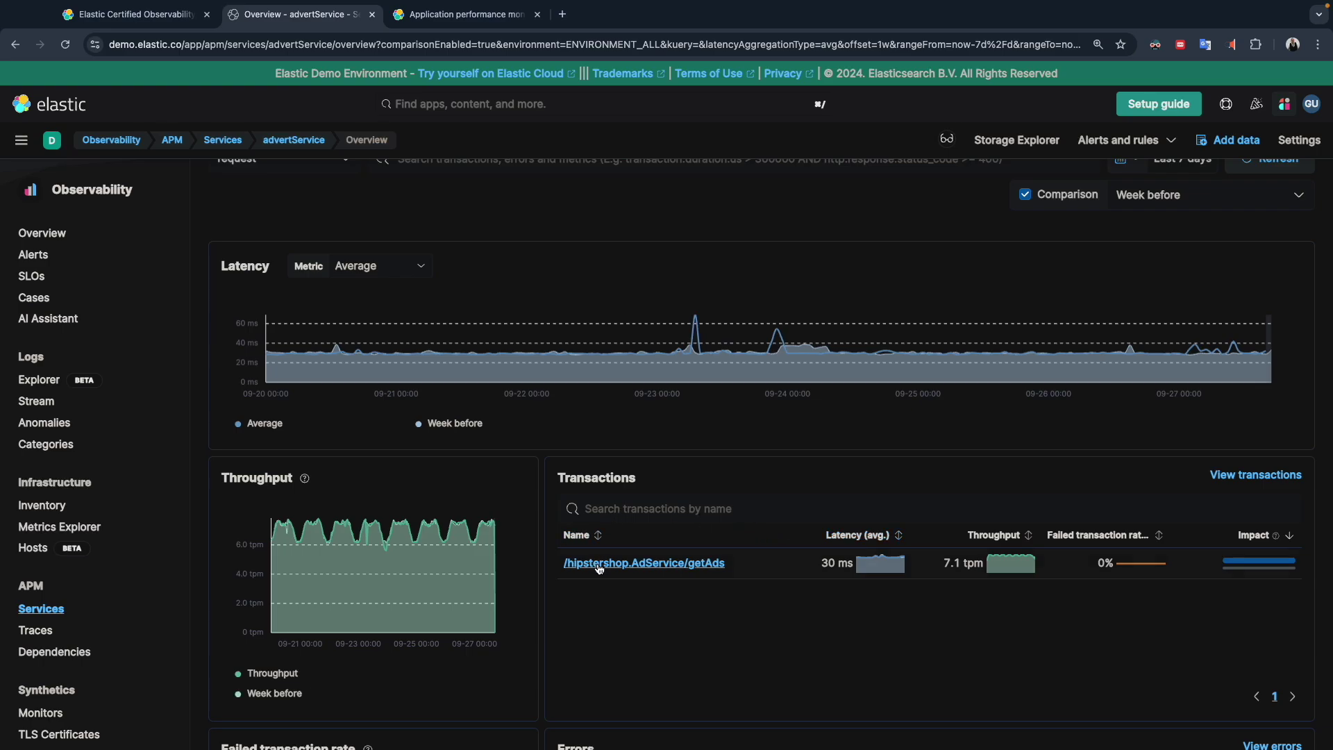
{"action": "scroll", "coordinate": [595, 493], "scroll_direction": "up", "scroll_amount": 5}
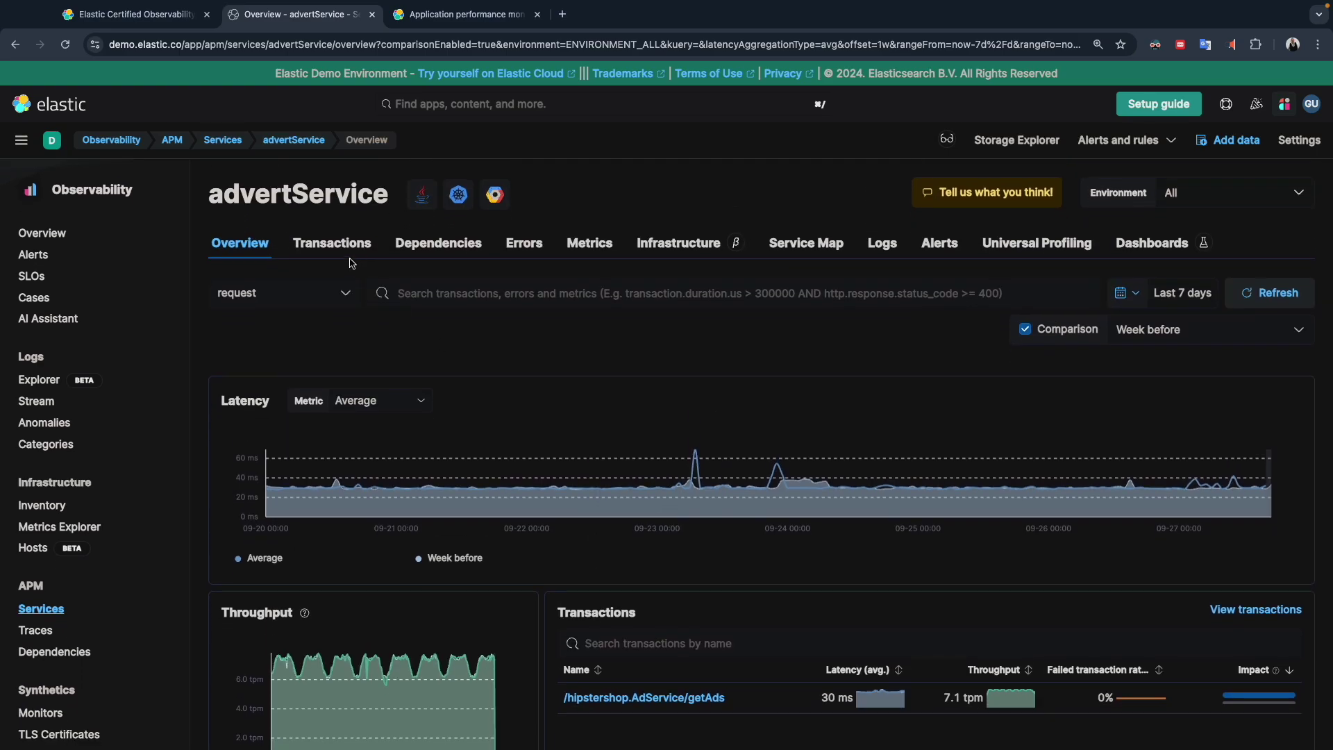
- Look at advertService's Transactions page and return to the Transactions section of its overview
{"action": "left_click", "coordinate": [342, 250]}
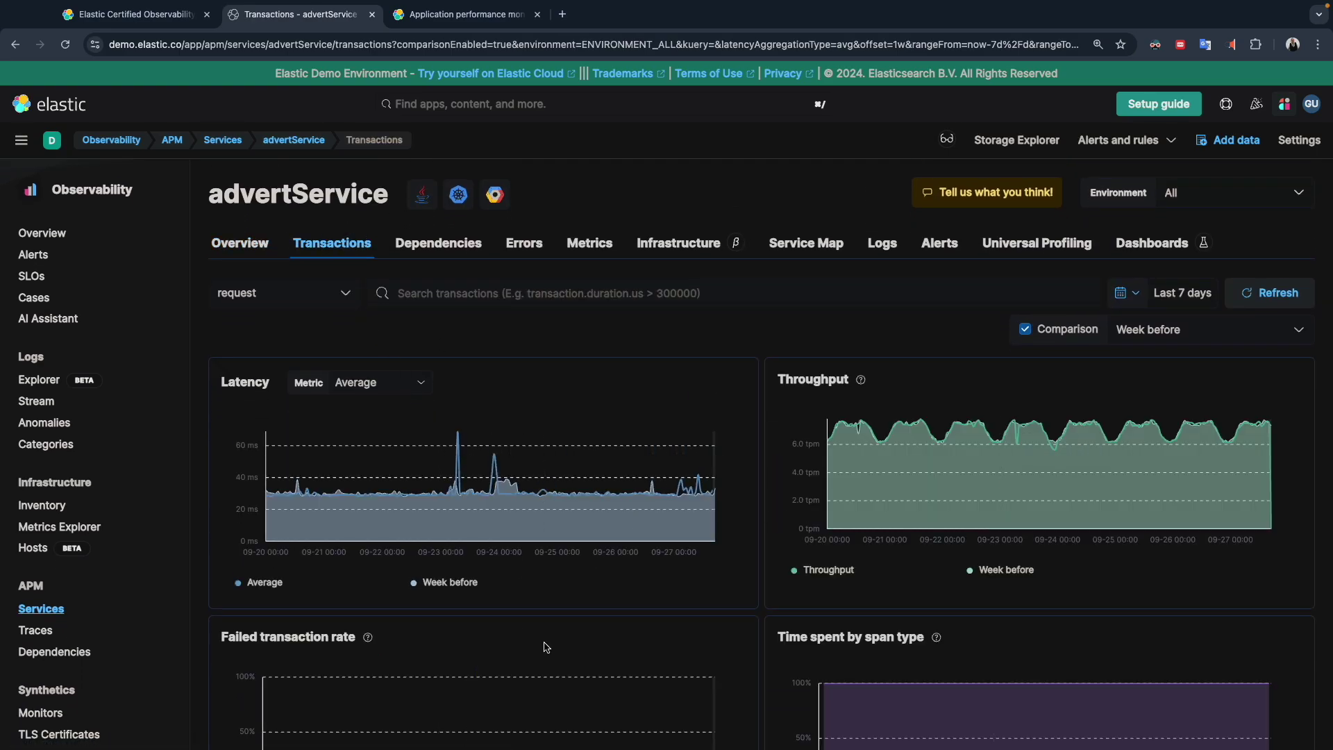
{"action": "left_click", "coordinate": [239, 243]}
{"action": "scroll", "coordinate": [714, 694], "scroll_direction": "down", "scroll_amount": 5}
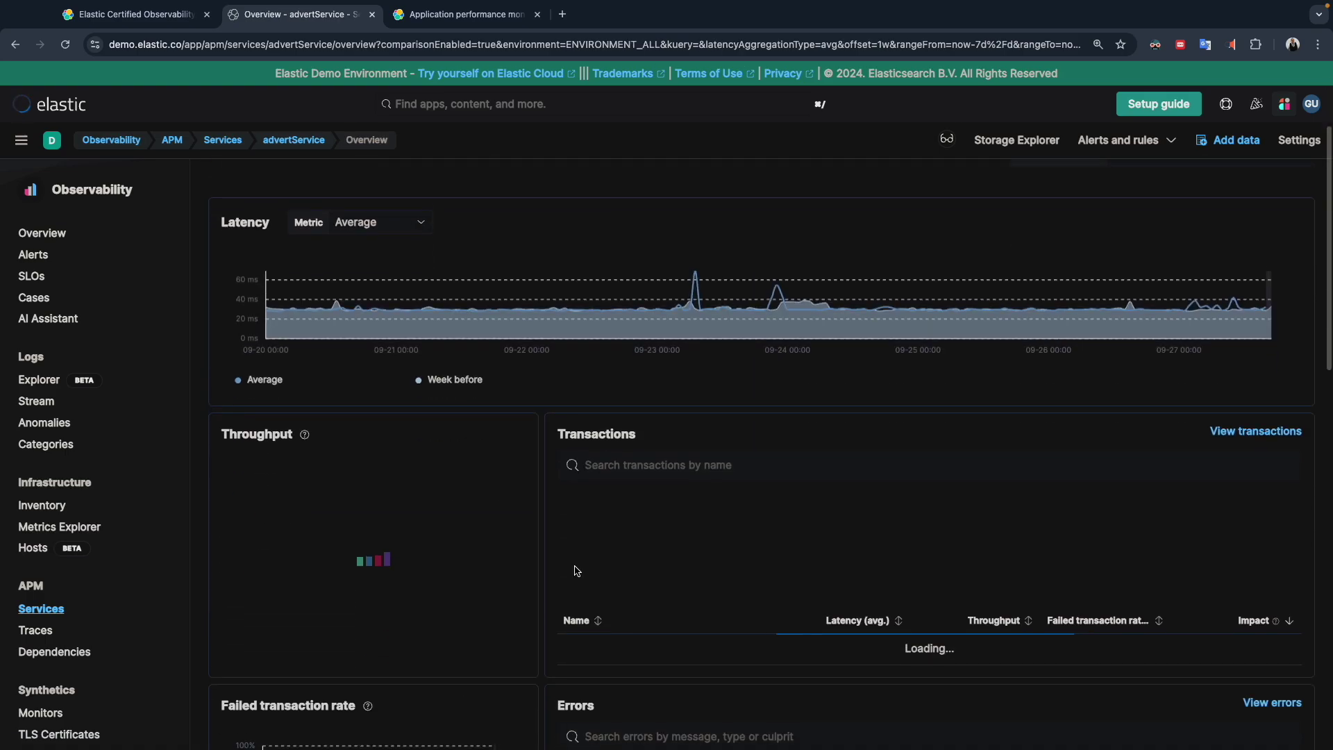
{"action": "scroll", "coordinate": [713, 694], "scroll_direction": "up", "scroll_amount": 3}
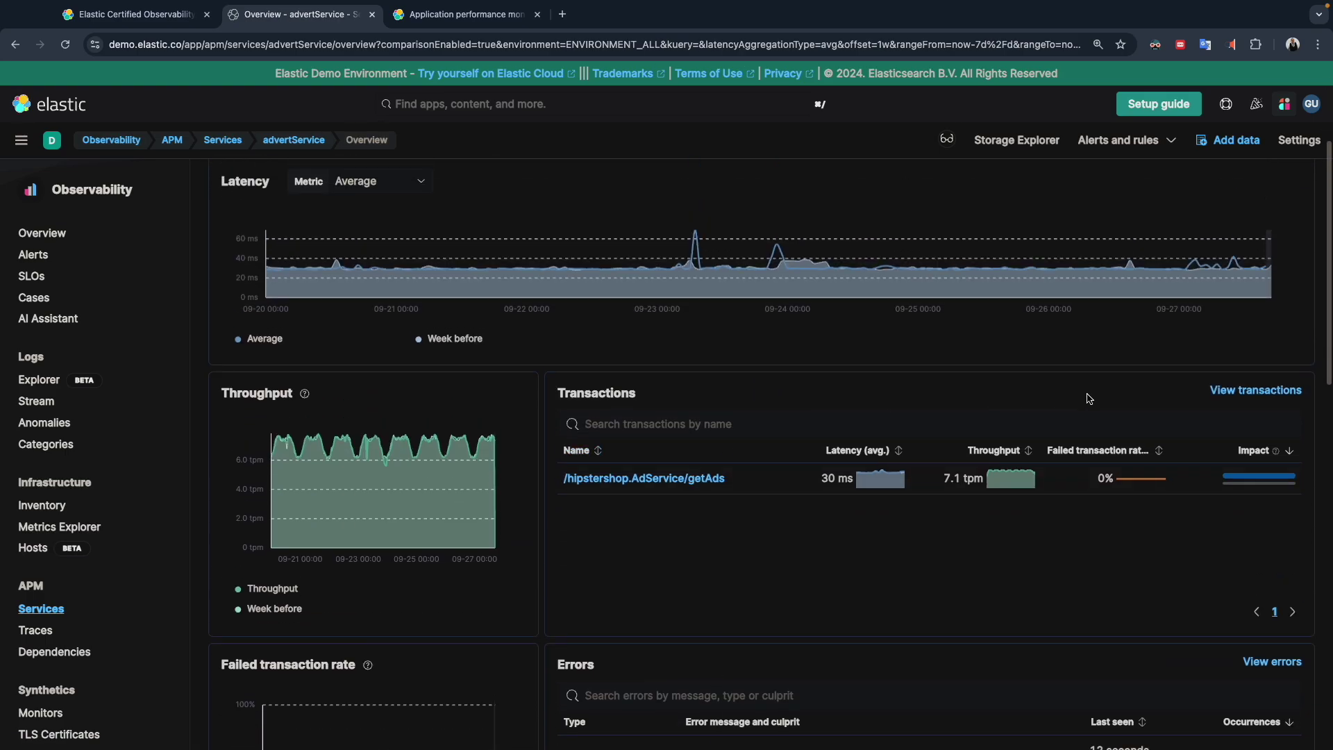
- Review advertService's Transactions page, including its latency metric options and failed transaction rate, and return to its overview
{"action": "left_click", "coordinate": [1258, 387]}
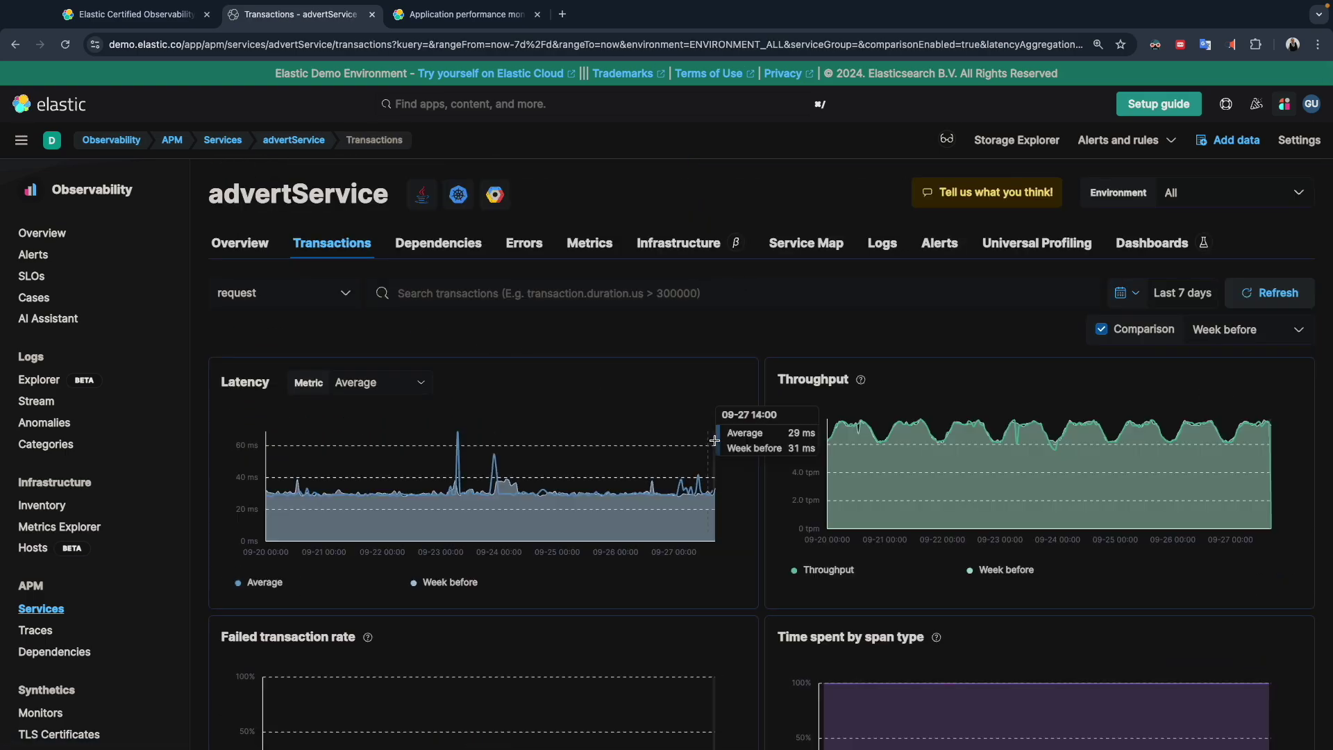
{"action": "scroll", "coordinate": [576, 489], "scroll_direction": "down", "scroll_amount": 2}
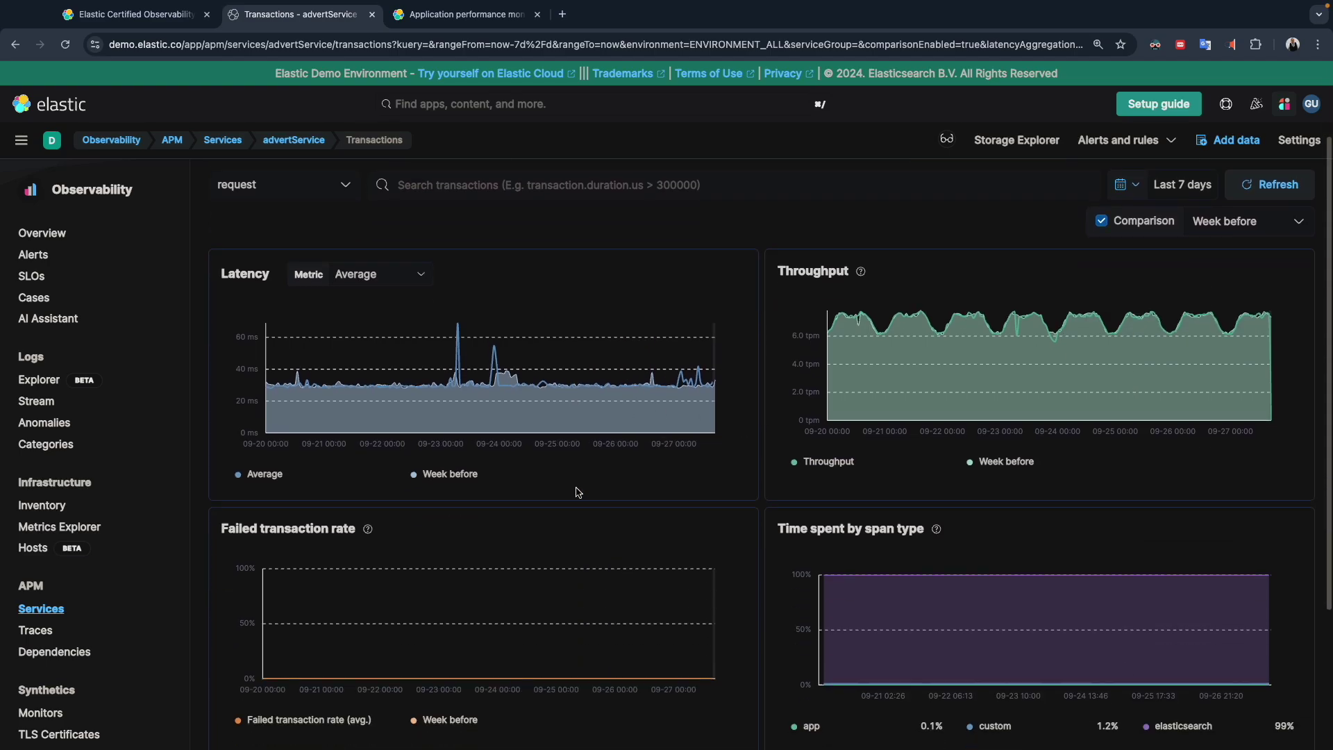
{"action": "left_click", "coordinate": [389, 275]}
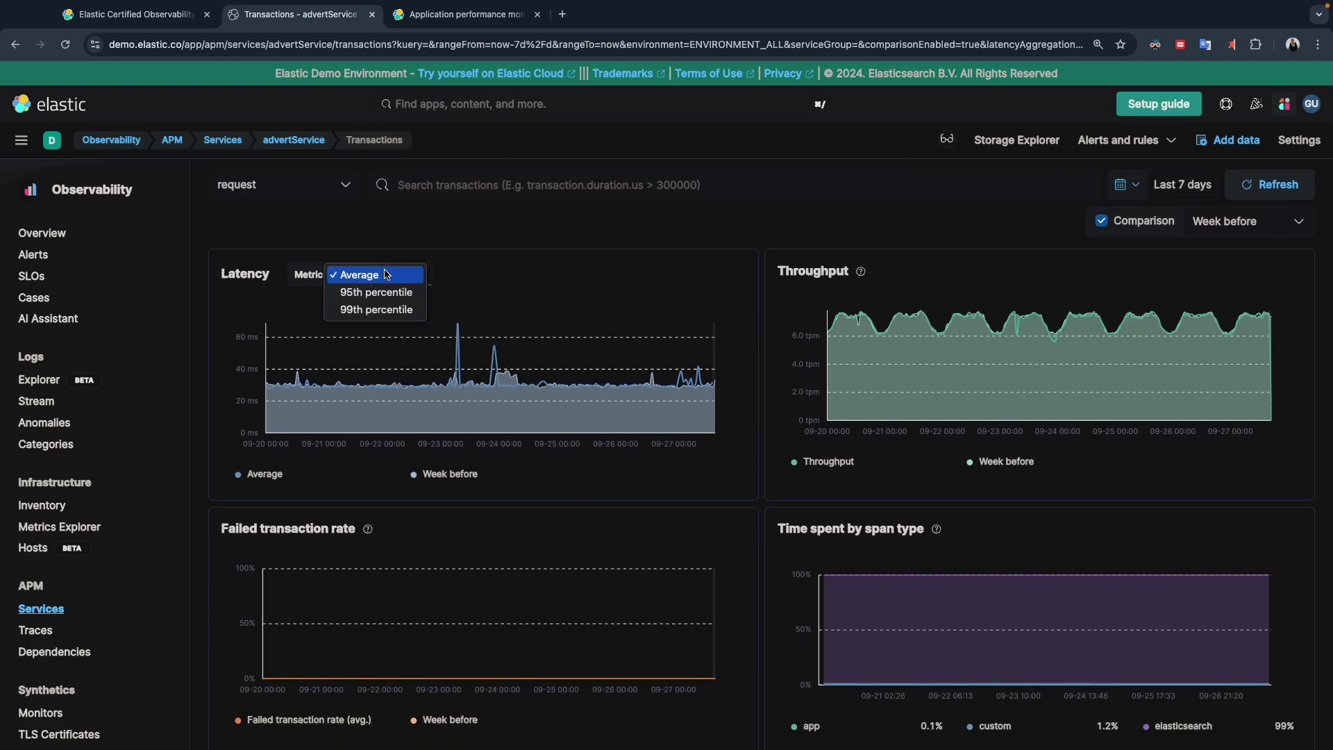
{"action": "left_click", "coordinate": [544, 282]}
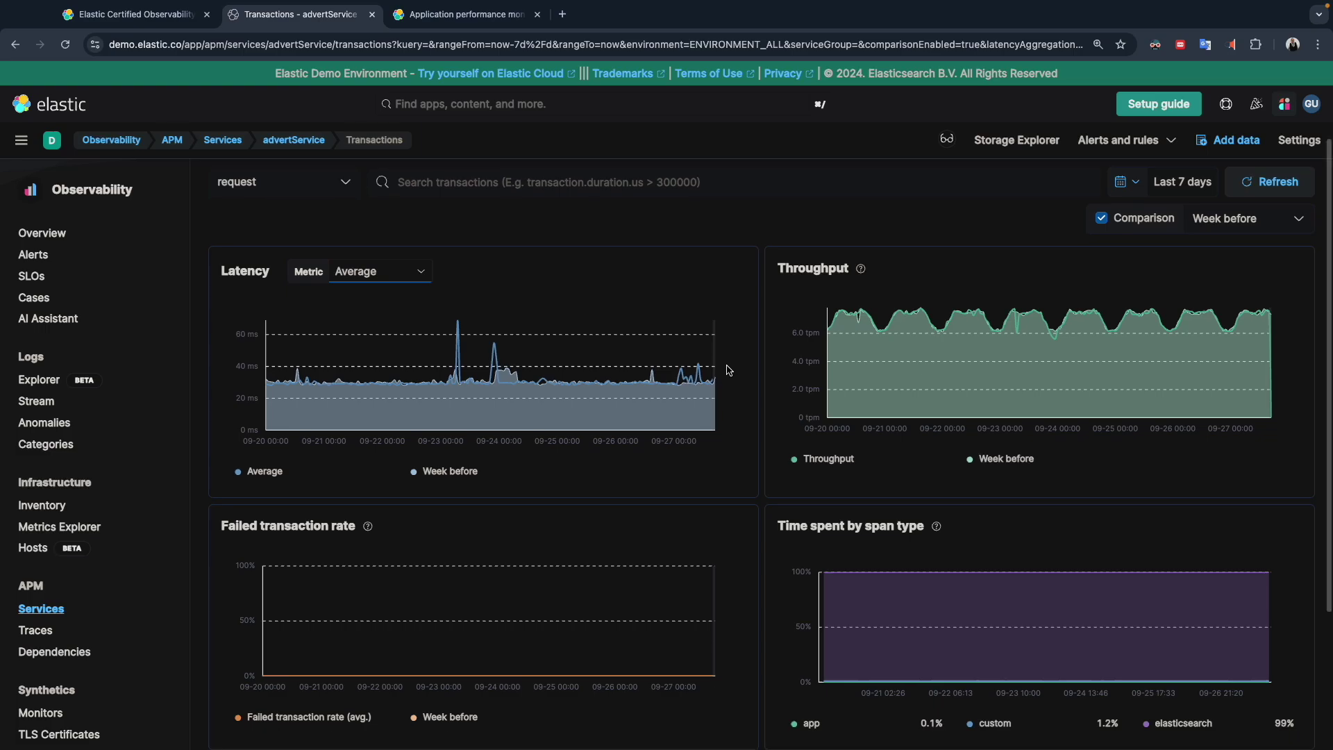
{"action": "scroll", "coordinate": [726, 371], "scroll_direction": "down", "scroll_amount": 2}
{"action": "scroll", "coordinate": [726, 372], "scroll_direction": "down", "scroll_amount": 1}
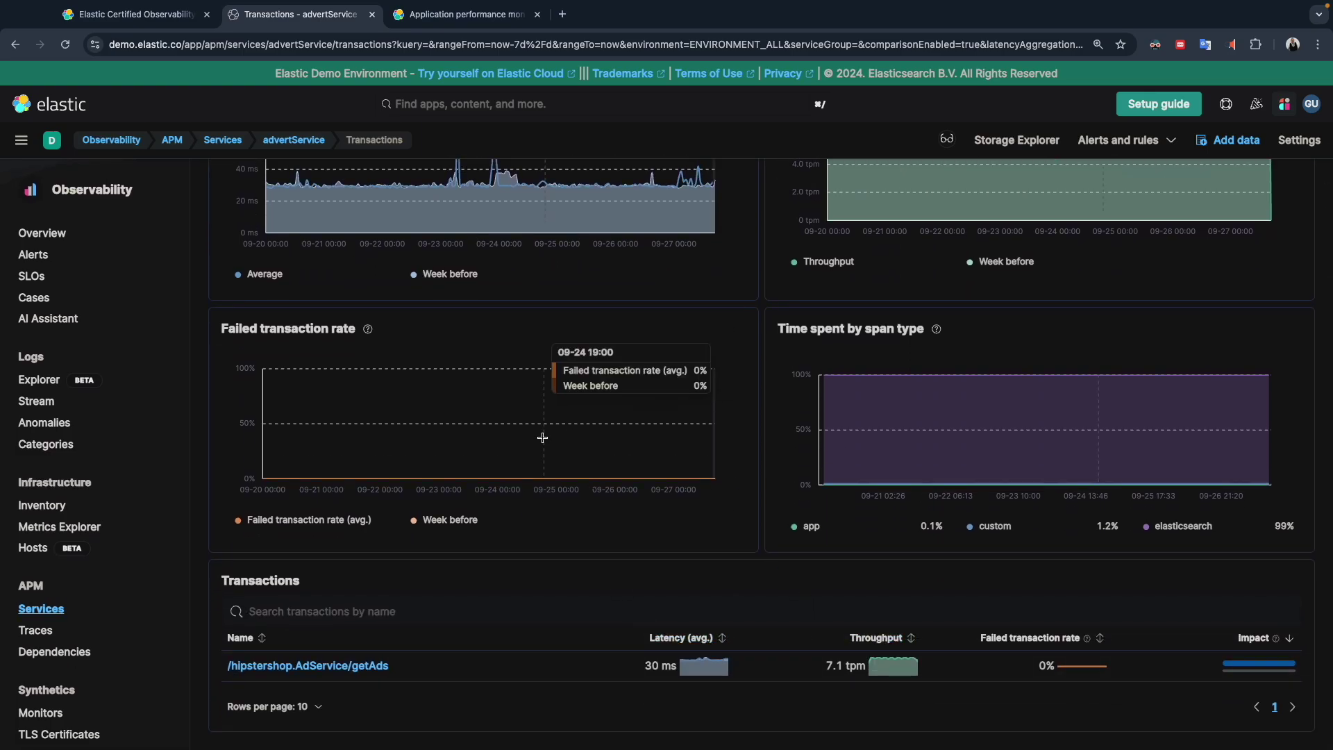
{"action": "scroll", "coordinate": [542, 438], "scroll_direction": "up", "scroll_amount": 3}
{"action": "left_click", "coordinate": [240, 244]}
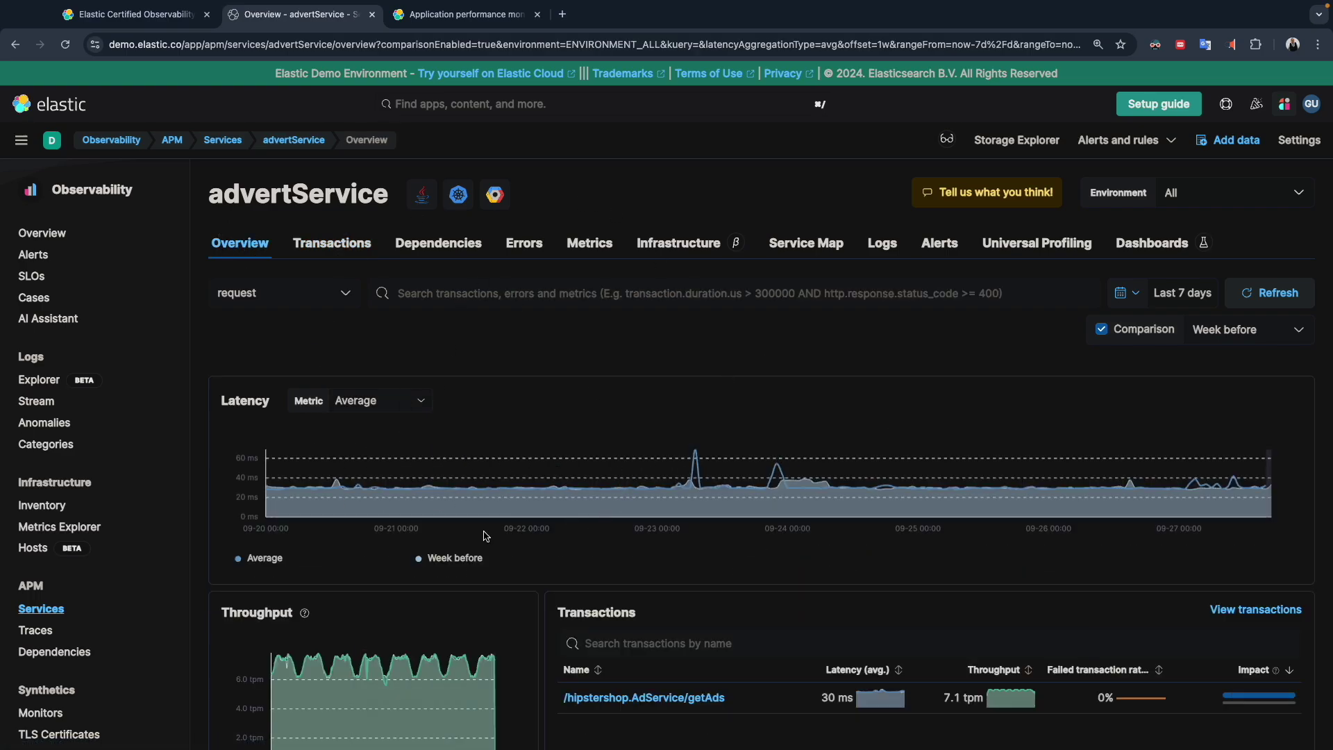
- Examine the latency, throughput, transactions, failed transaction rate, errors and dependencies on advertService's overview
{"action": "scroll", "coordinate": [486, 536], "scroll_direction": "down", "scroll_amount": 2}
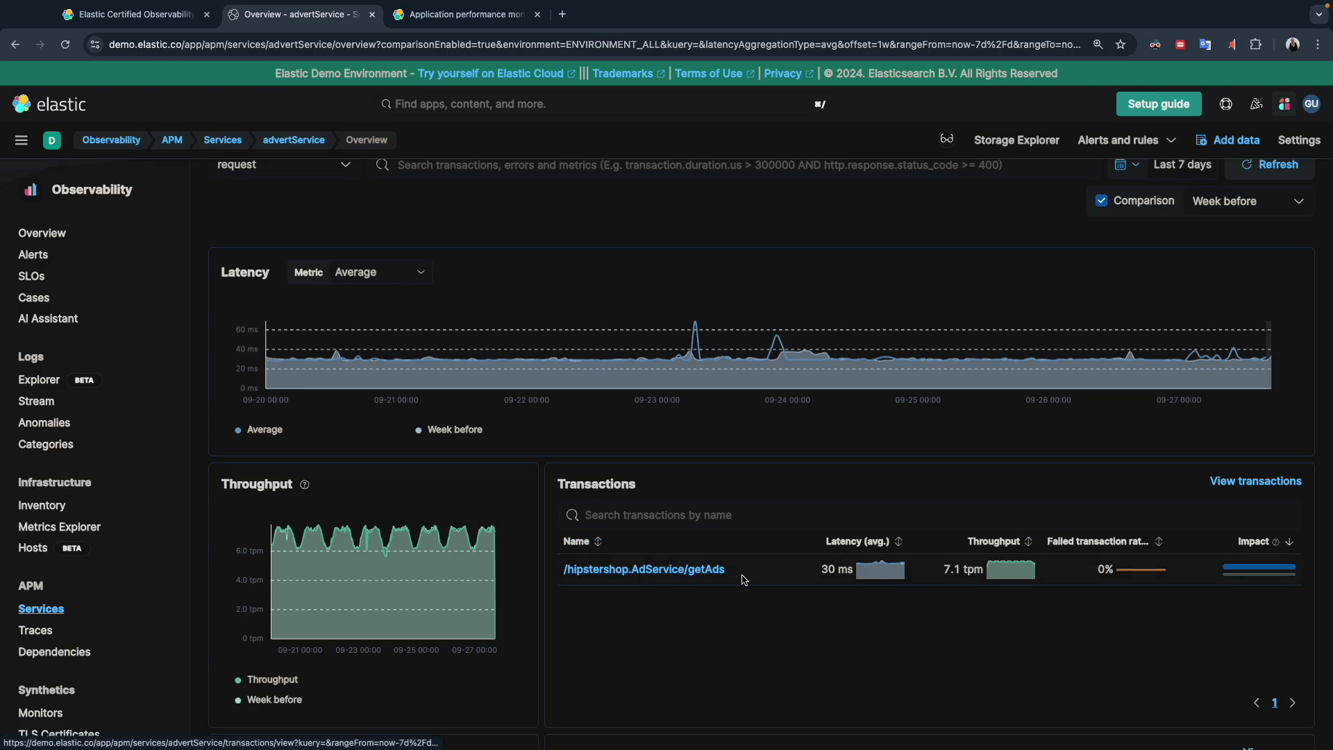
{"action": "scroll", "coordinate": [567, 595], "scroll_direction": "up", "scroll_amount": 1}
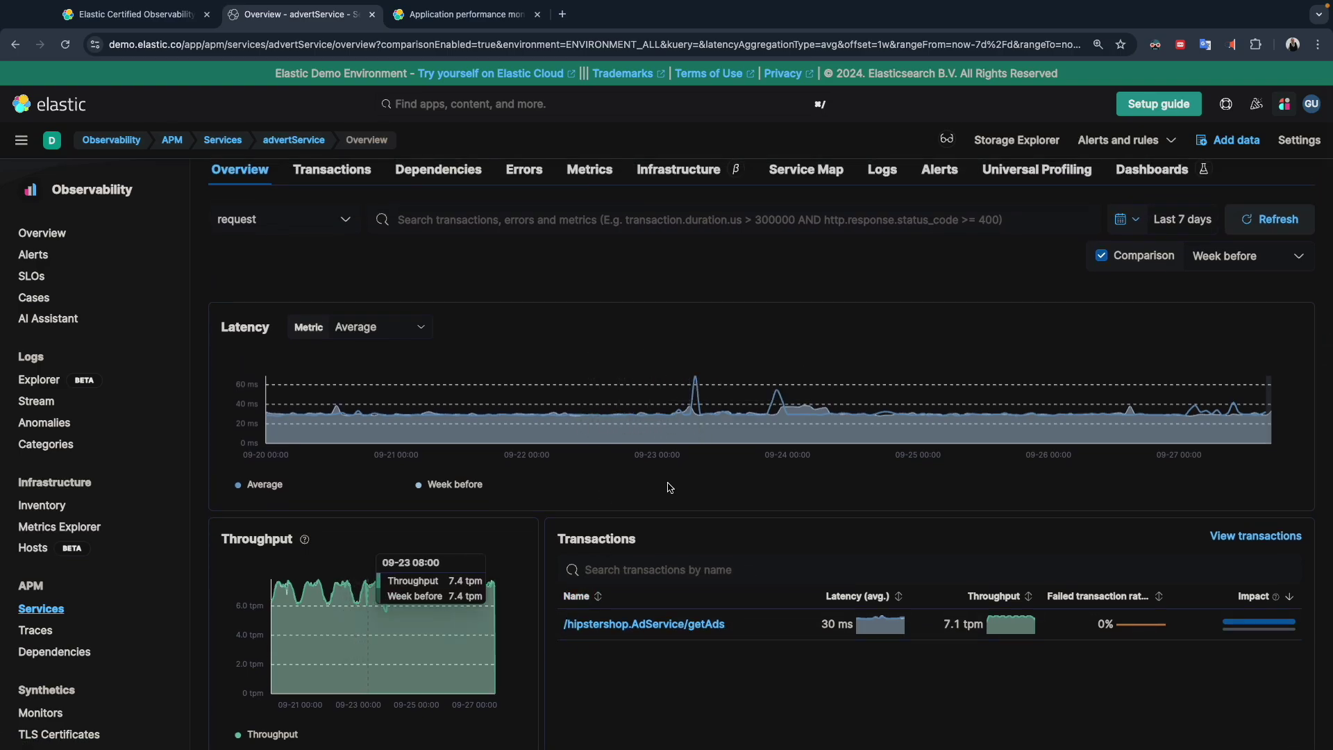
{"action": "scroll", "coordinate": [499, 434], "scroll_direction": "down", "scroll_amount": 7}
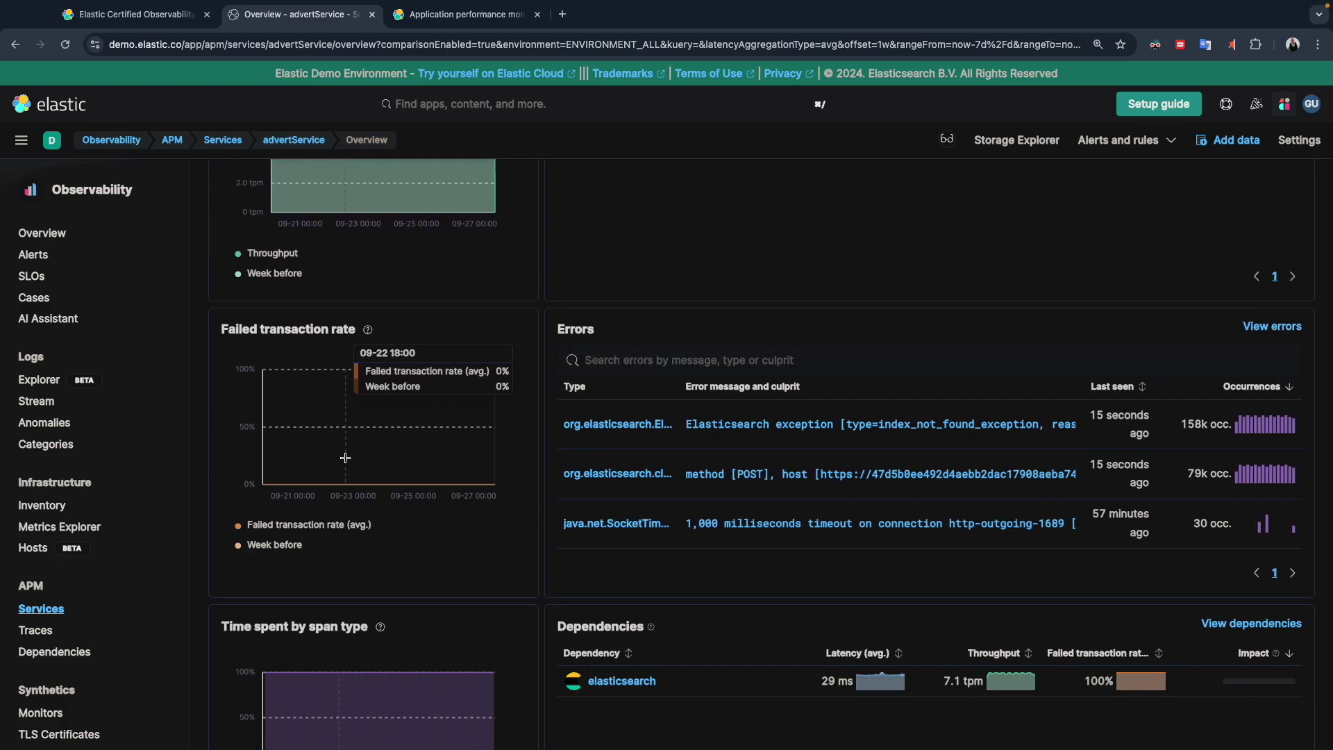
{"action": "scroll", "coordinate": [444, 430], "scroll_direction": "up", "scroll_amount": 7}
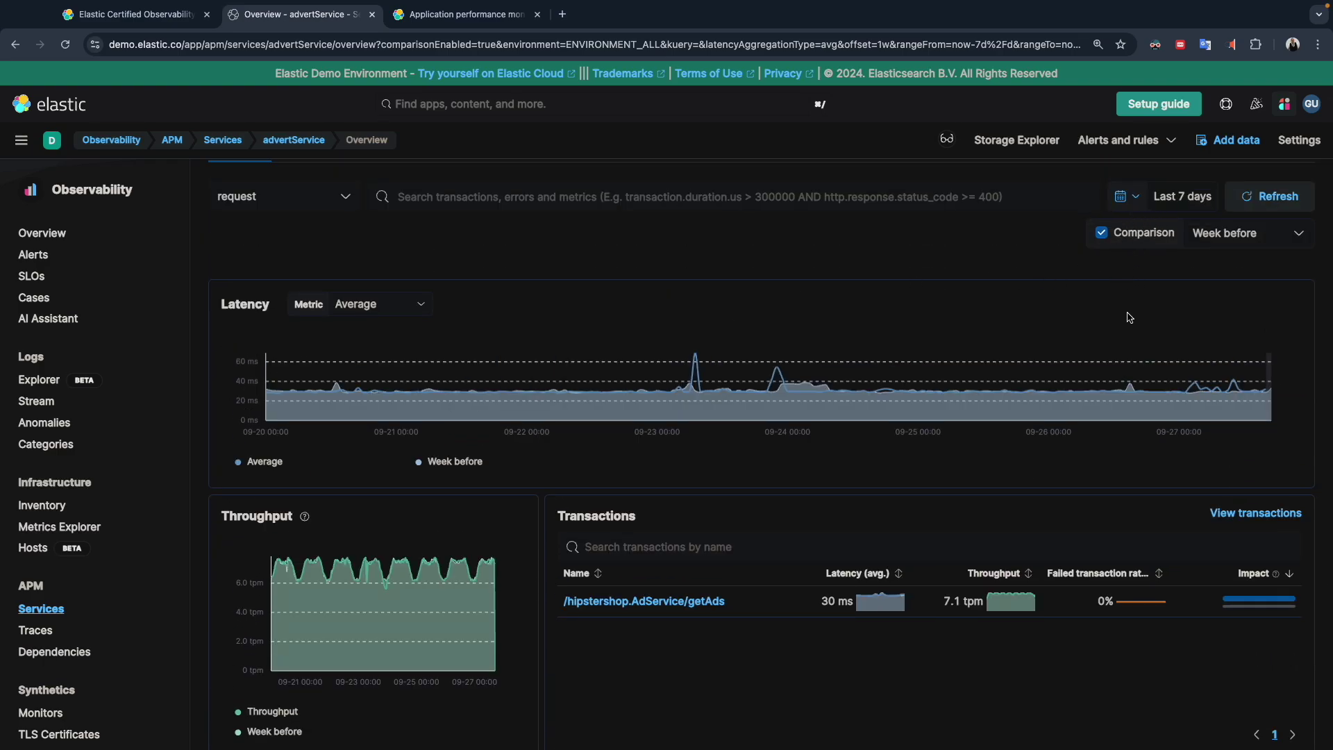
{"action": "scroll", "coordinate": [1129, 318], "scroll_direction": "down", "scroll_amount": 8}
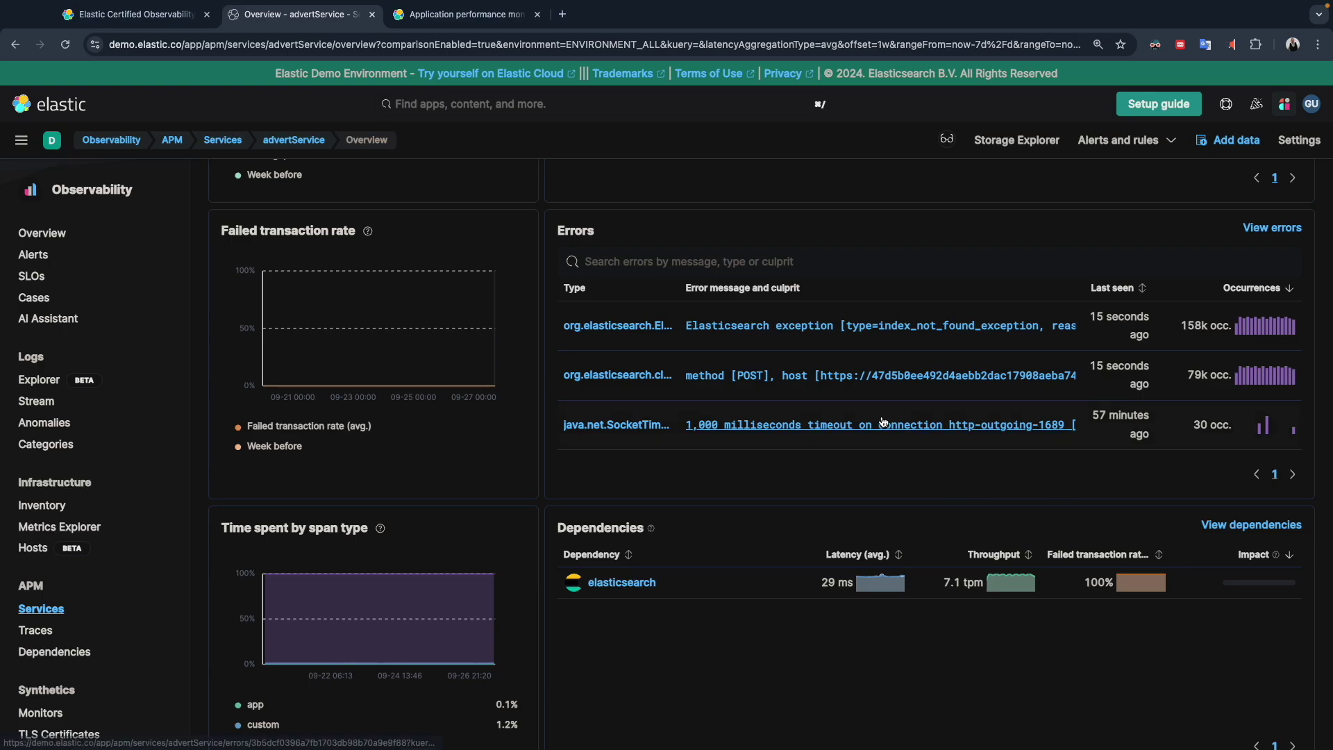
{"action": "scroll", "coordinate": [880, 486], "scroll_direction": "up", "scroll_amount": 6}
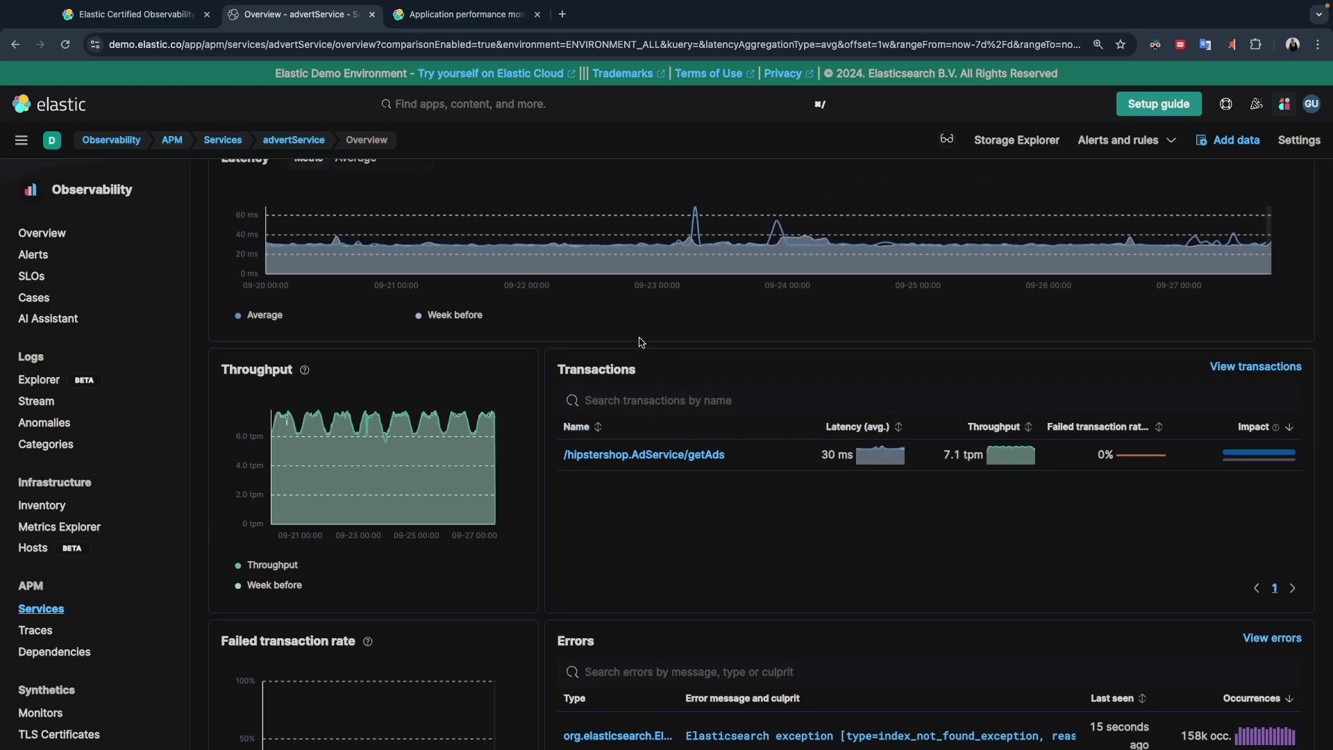
{"action": "scroll", "coordinate": [436, 375], "scroll_direction": "up", "scroll_amount": 4}
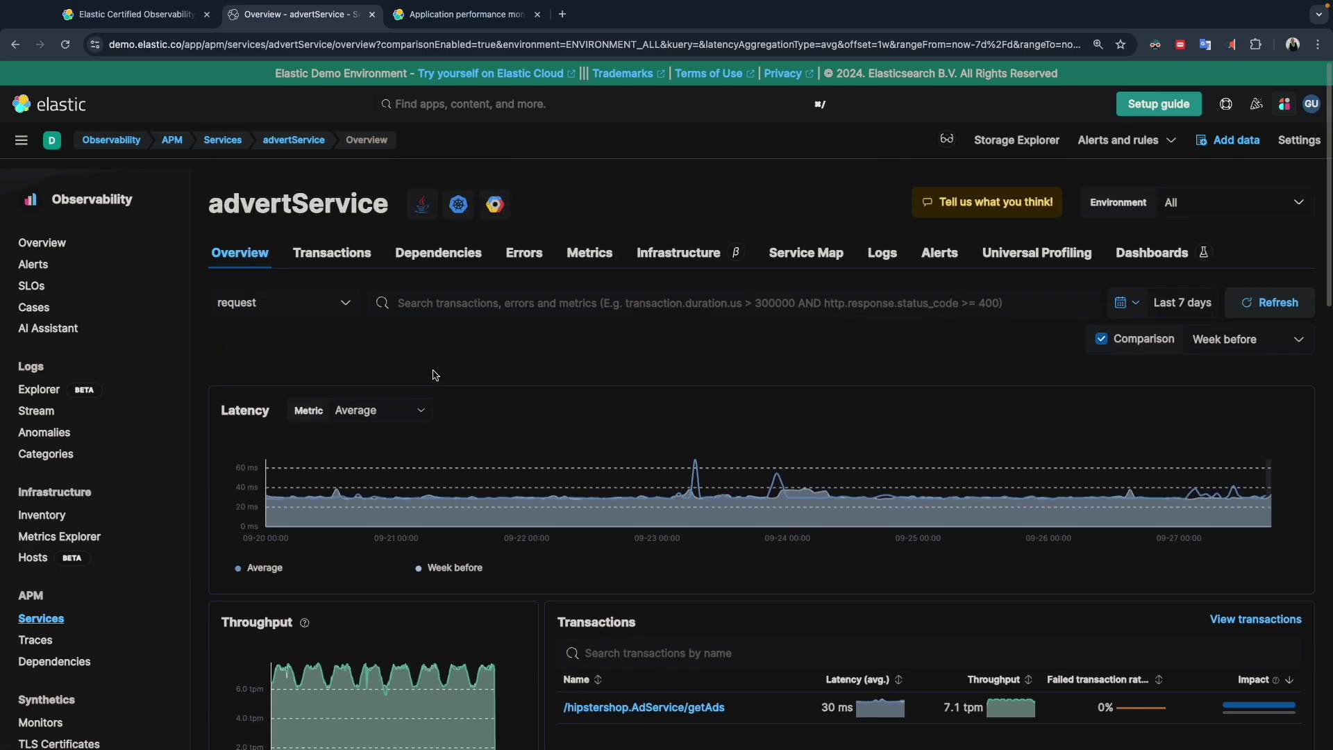
- Go back to the Services inventory from advertService, reopen the service and show its Transactions page
{"action": "left_click", "coordinate": [334, 249]}
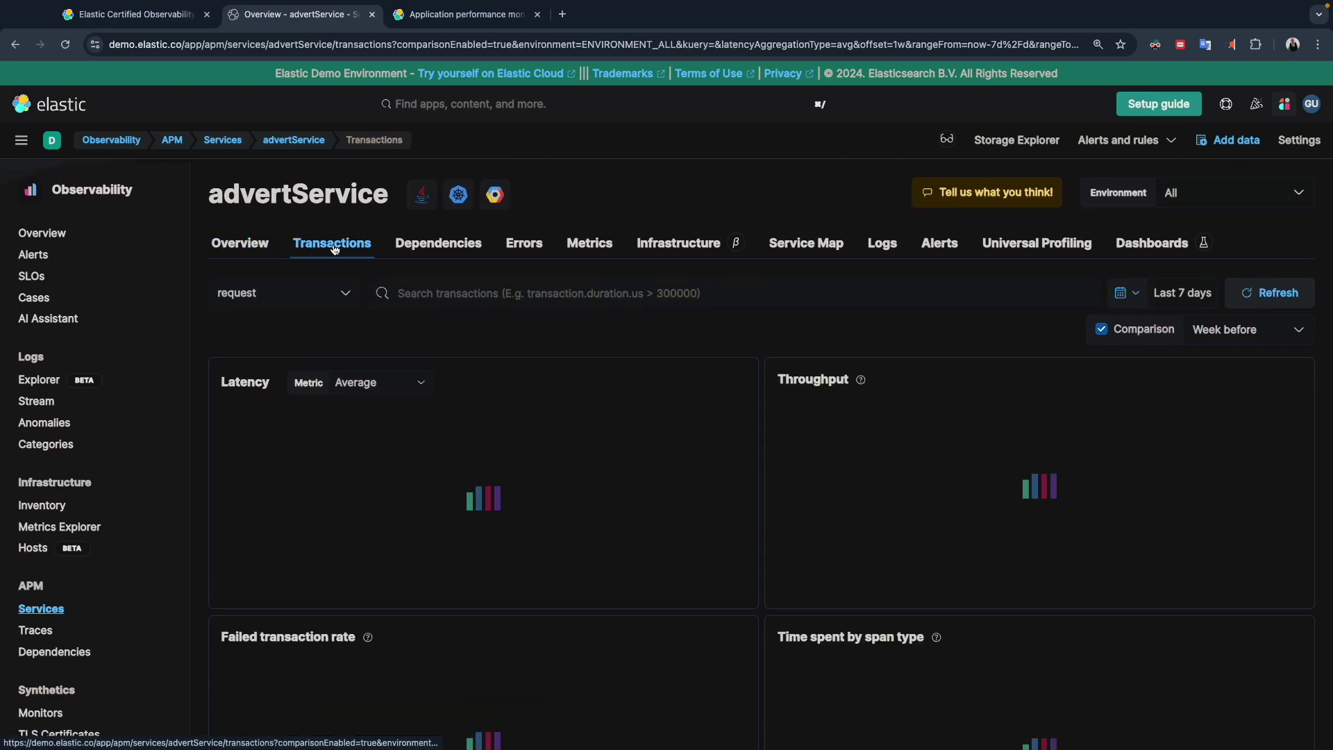
{"action": "left_click", "coordinate": [42, 610]}
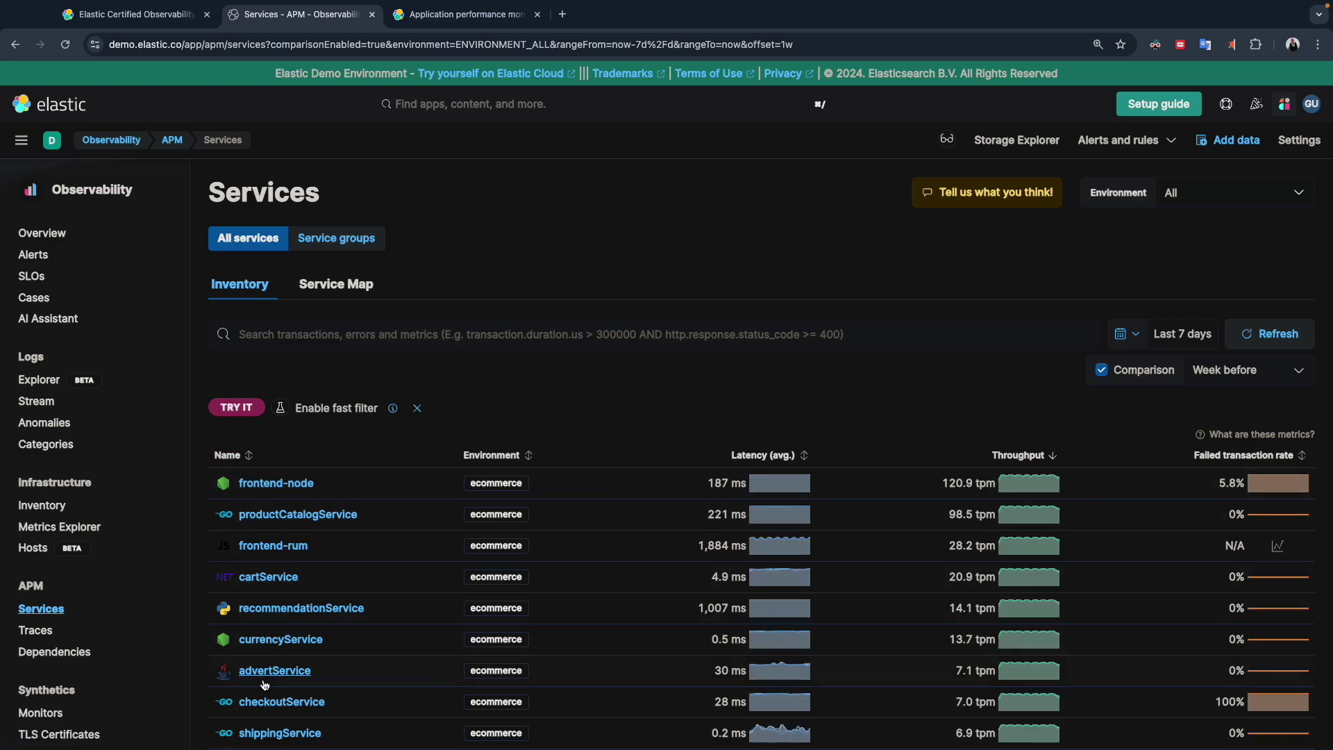
{"action": "scroll", "coordinate": [264, 685], "scroll_direction": "down", "scroll_amount": 3}
{"action": "left_click", "coordinate": [274, 540]}
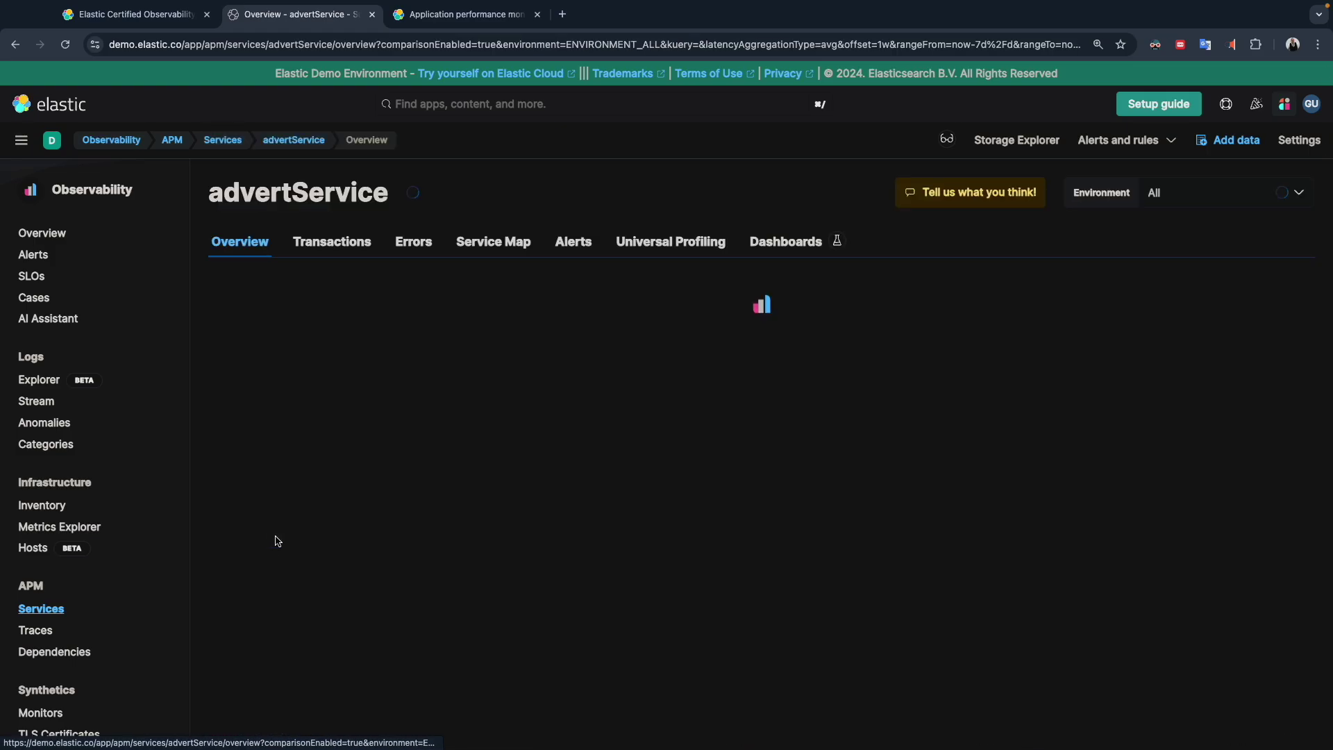
{"action": "left_click", "coordinate": [337, 246]}
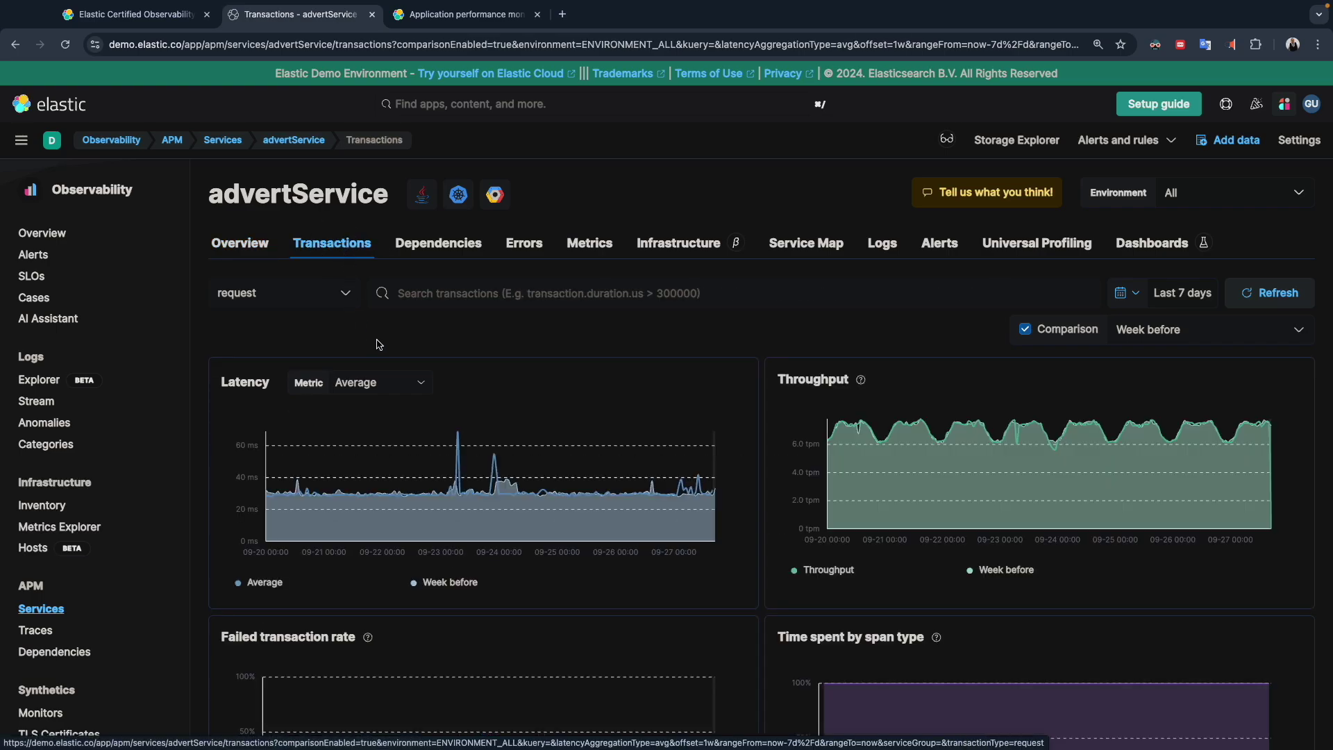
- Check the transaction type options and the search field's suggestions on the Transactions page, and dismiss the Grammarly notice
{"action": "left_click", "coordinate": [351, 295]}
{"action": "left_click", "coordinate": [316, 291]}
{"action": "left_click", "coordinate": [452, 292]}
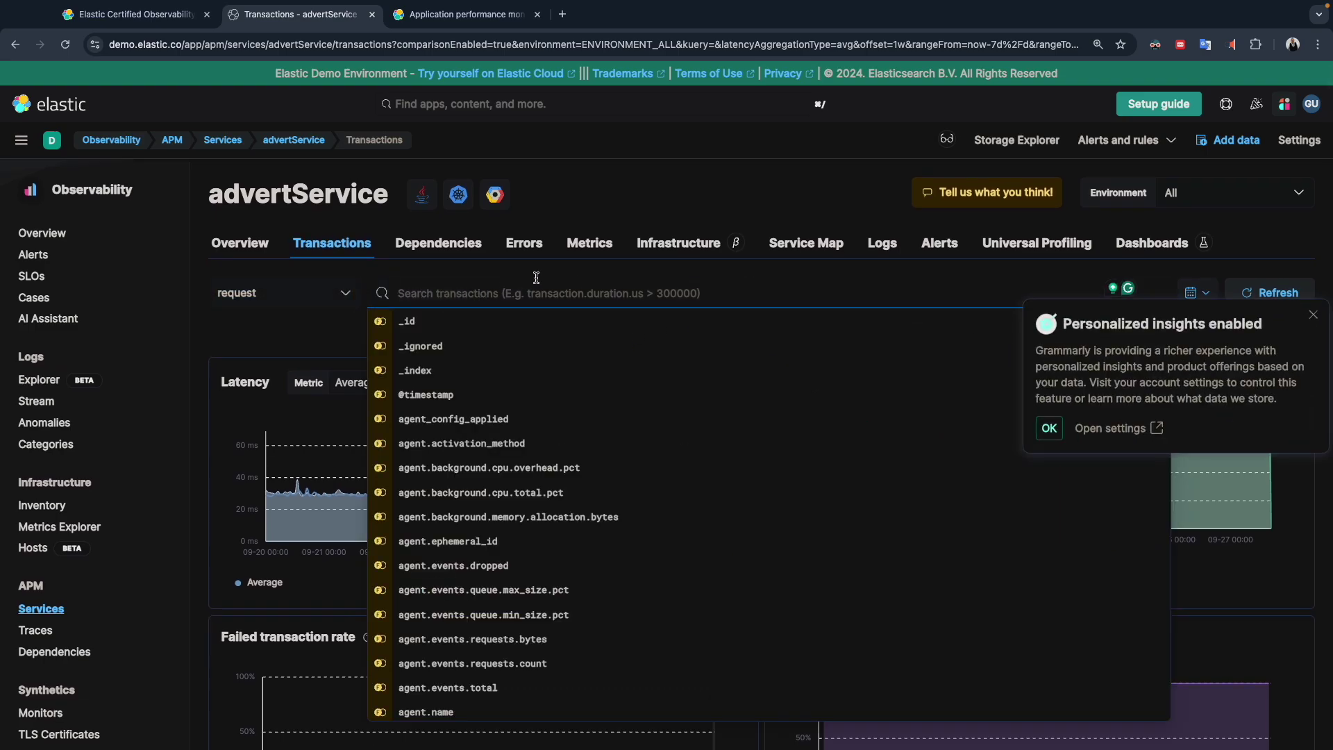
{"action": "left_click", "coordinate": [619, 166]}
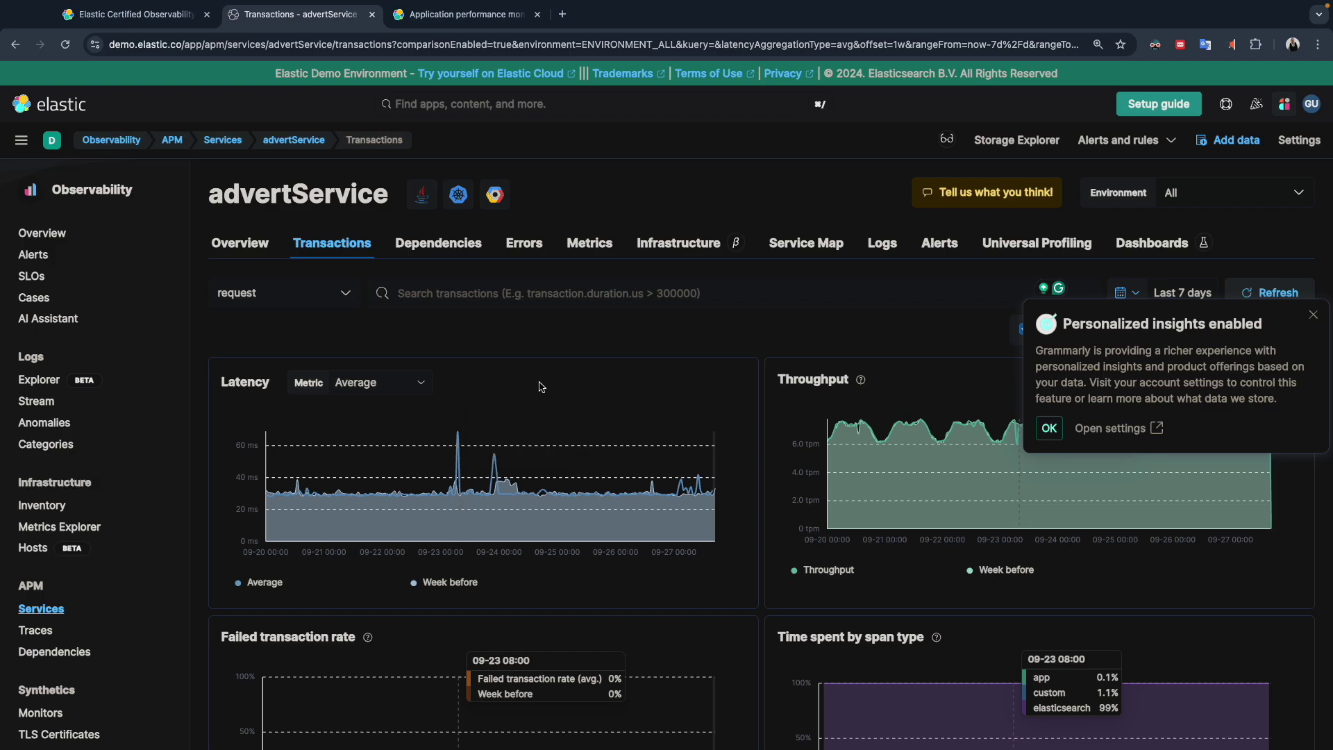
{"action": "left_click", "coordinate": [459, 292]}
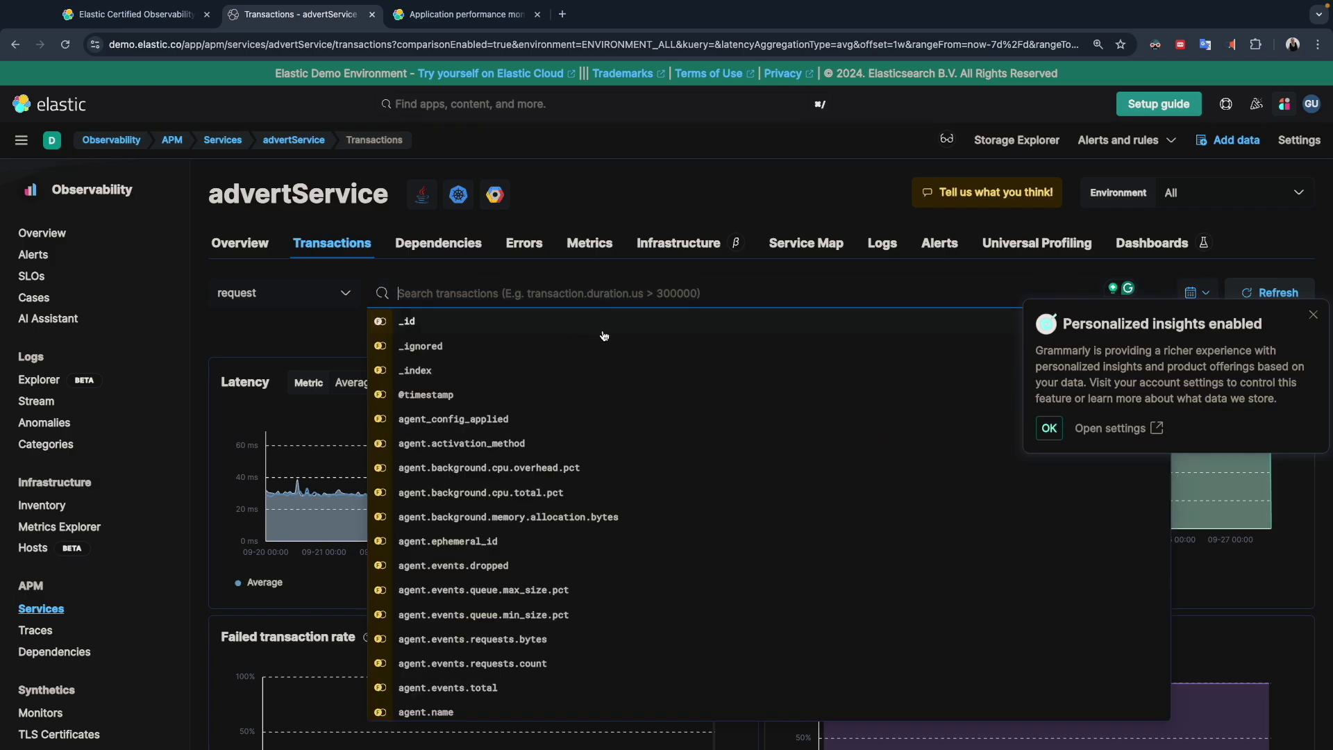
{"action": "left_click", "coordinate": [649, 192]}
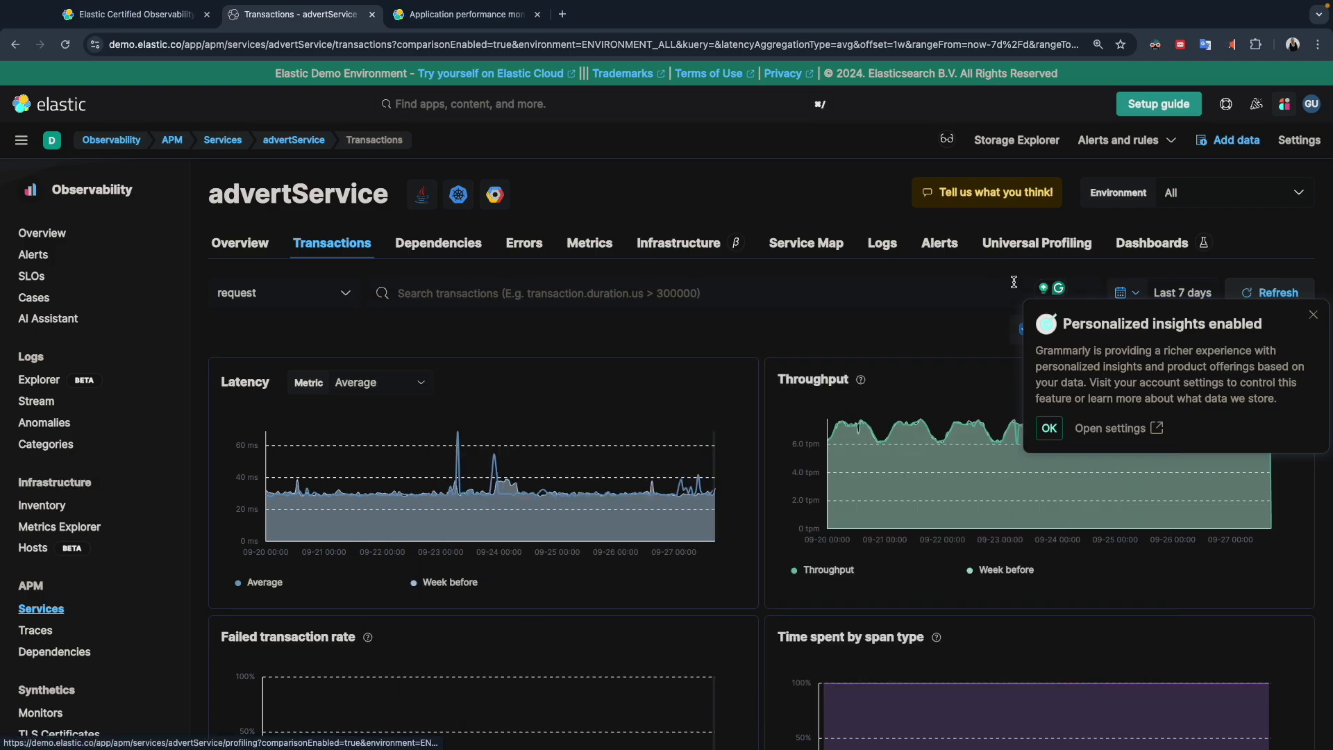
{"action": "left_click", "coordinate": [1048, 427]}
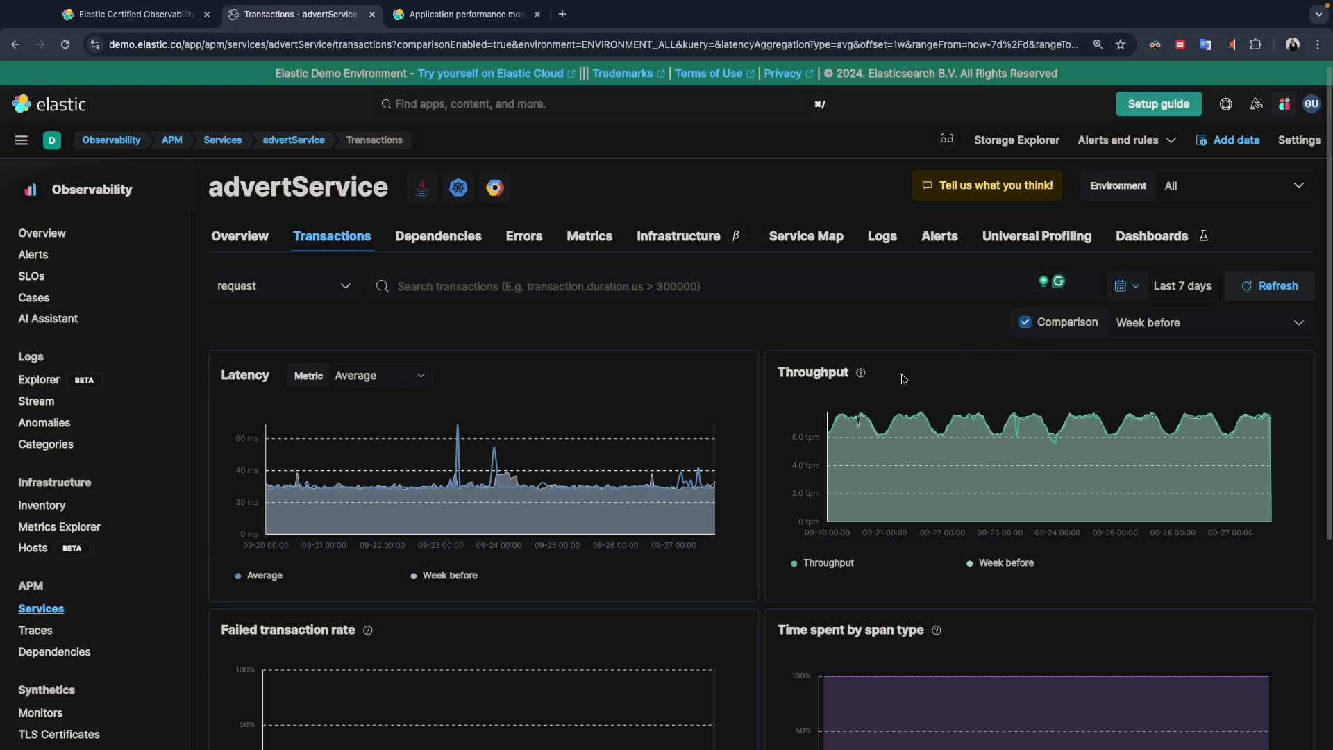
- Check the comparison options for the transaction charts, keep Week before, and inspect the latency chart
{"action": "scroll", "coordinate": [902, 378], "scroll_direction": "down", "scroll_amount": 1}
{"action": "left_click", "coordinate": [1172, 298]}
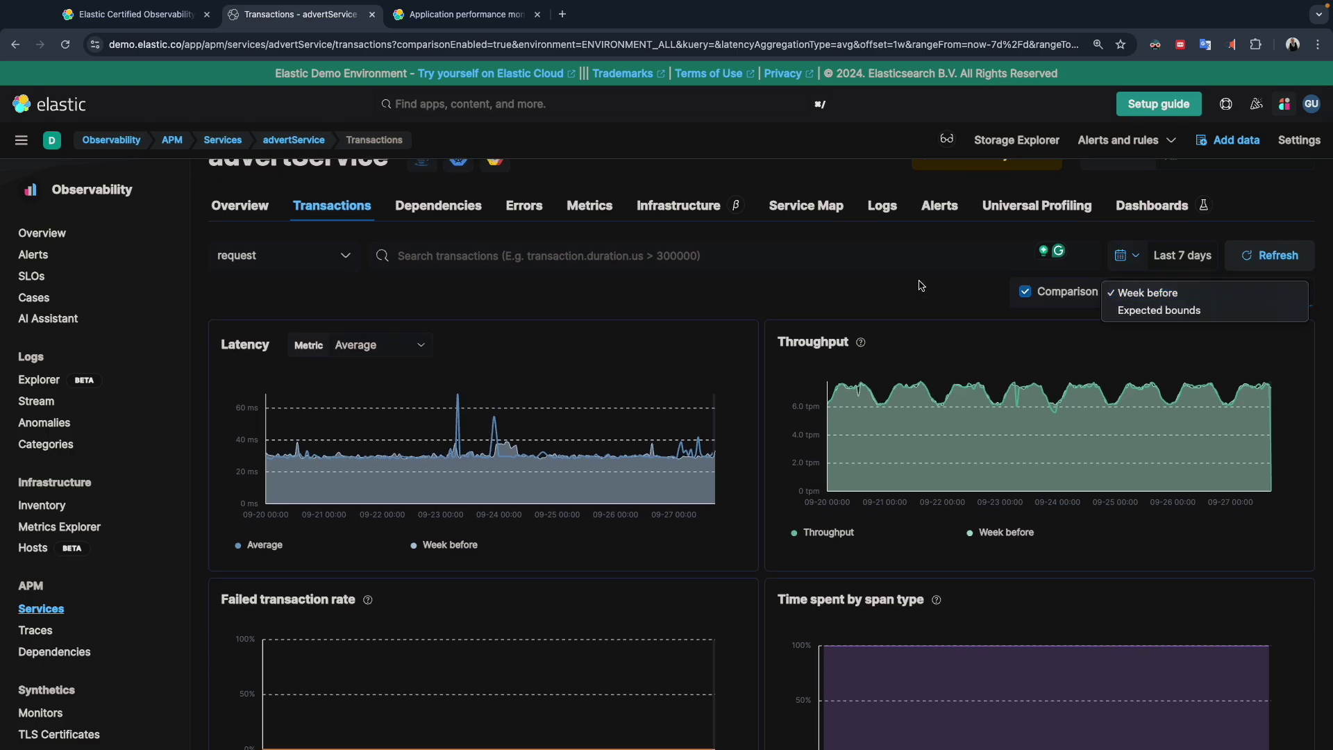
{"action": "left_click", "coordinate": [911, 301]}
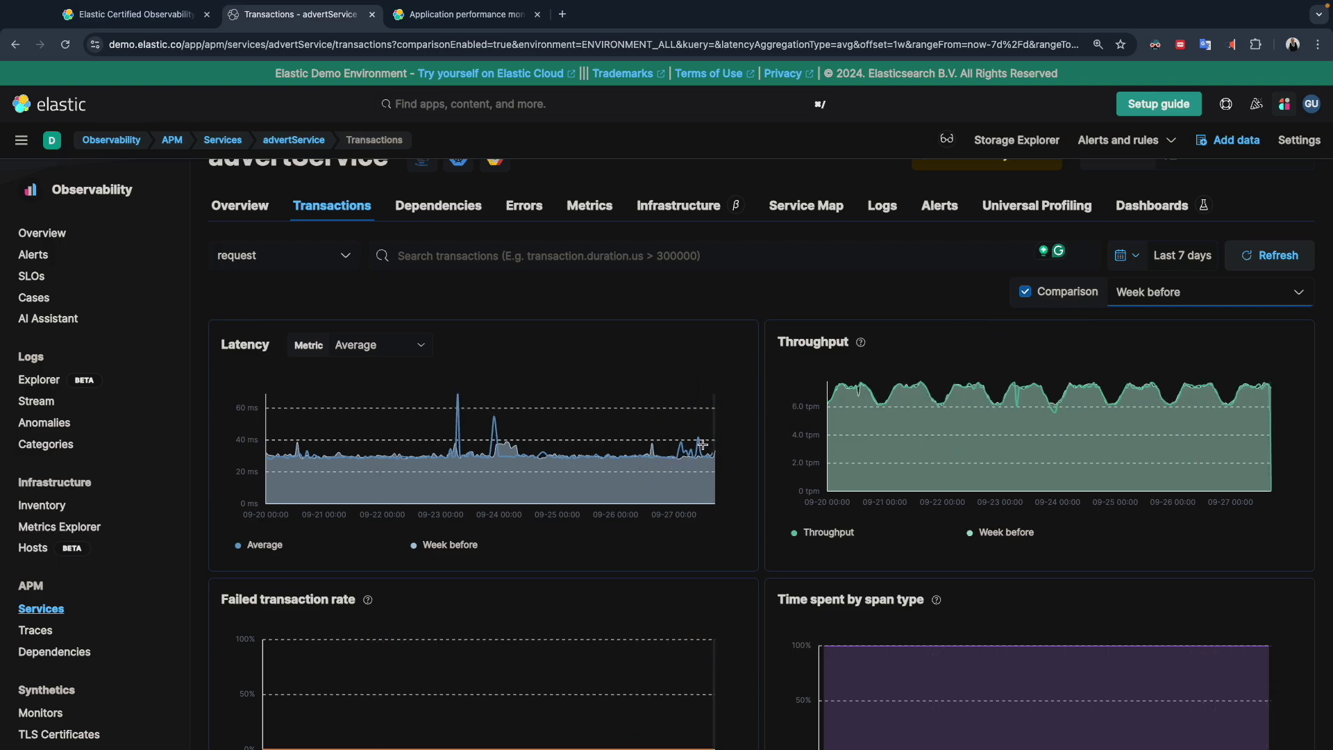
{"action": "mouse_move", "coordinate": [699, 463]}
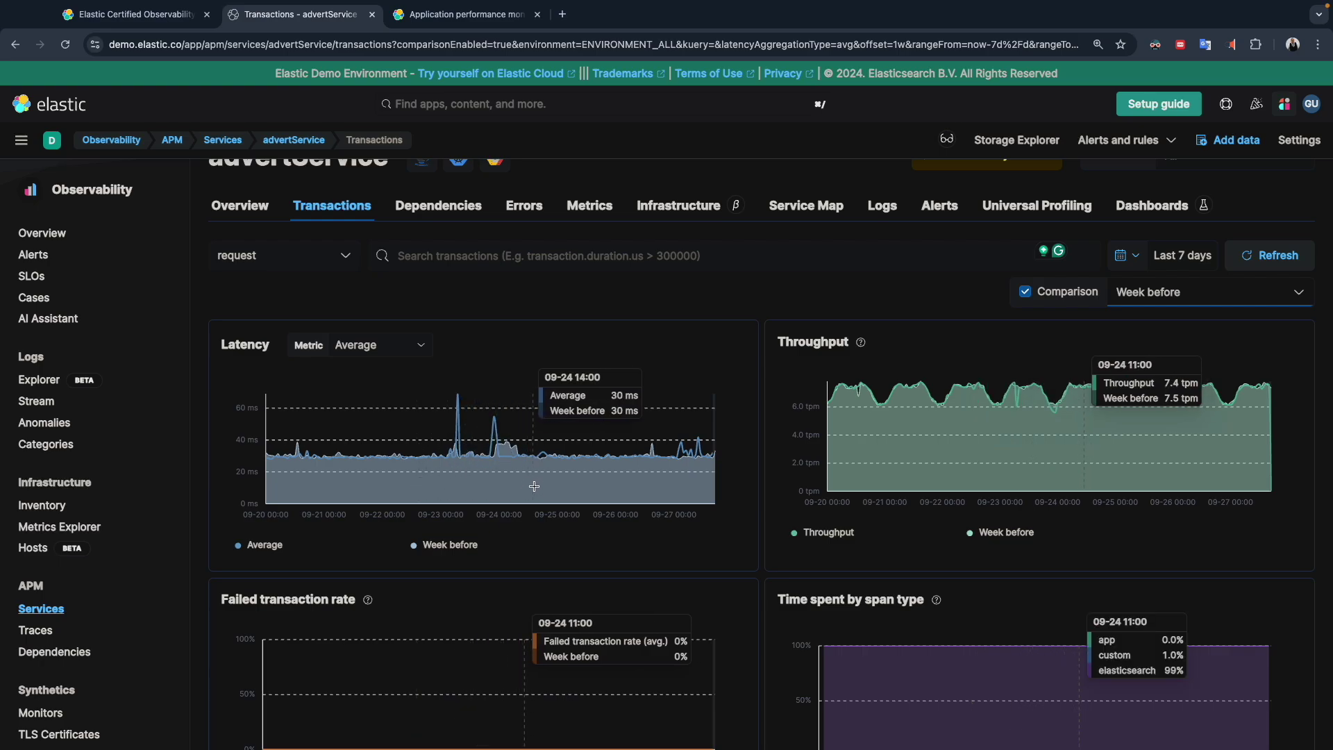
- Open the /hipstershop.AdService/getAds transaction from advertService's transactions table
{"action": "scroll", "coordinate": [528, 489], "scroll_direction": "down", "scroll_amount": 4}
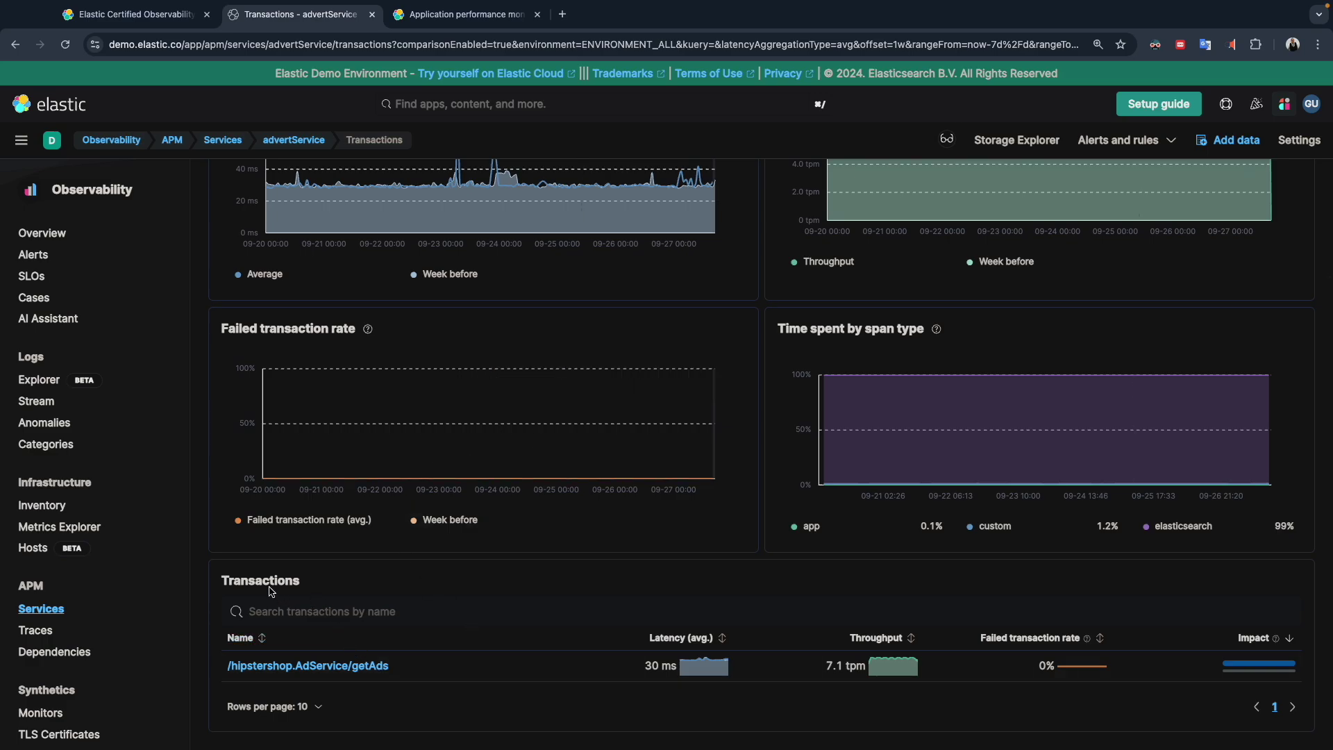
{"action": "scroll", "coordinate": [319, 568], "scroll_direction": "up", "scroll_amount": 5}
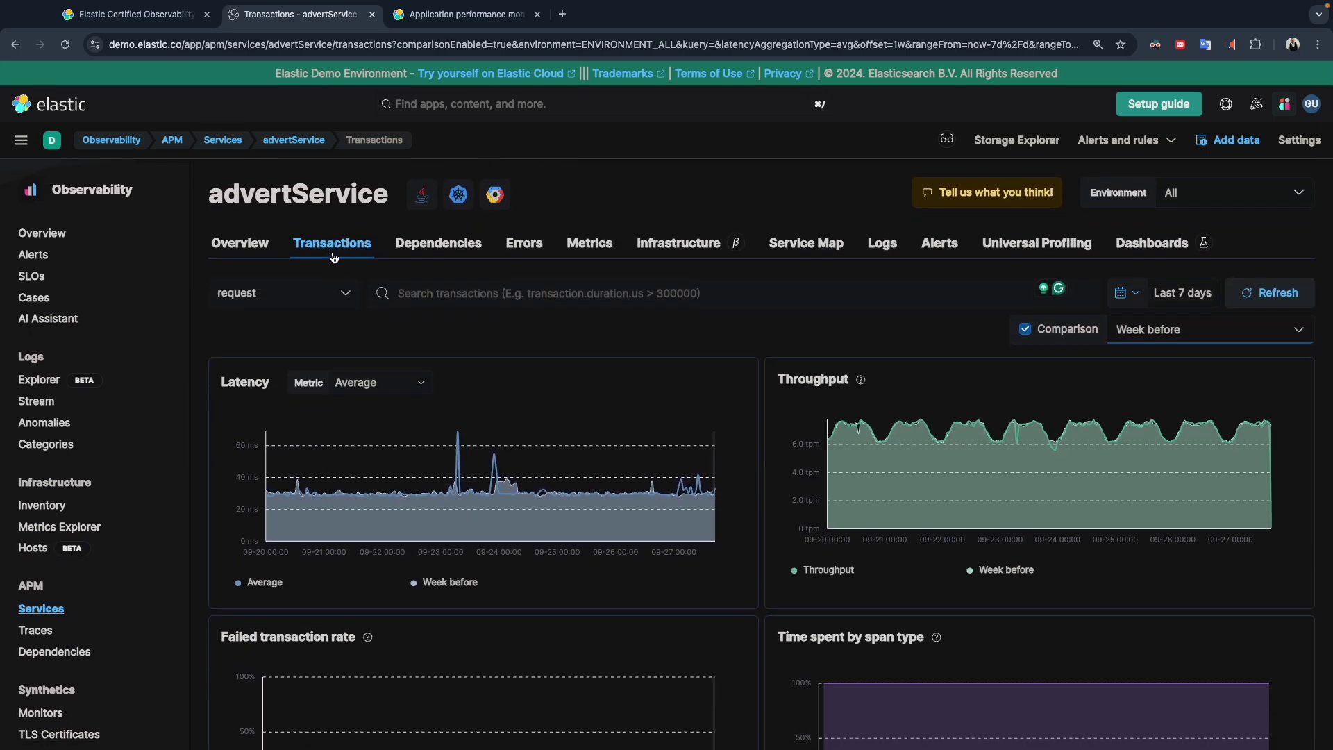
{"action": "scroll", "coordinate": [341, 358], "scroll_direction": "down", "scroll_amount": 5}
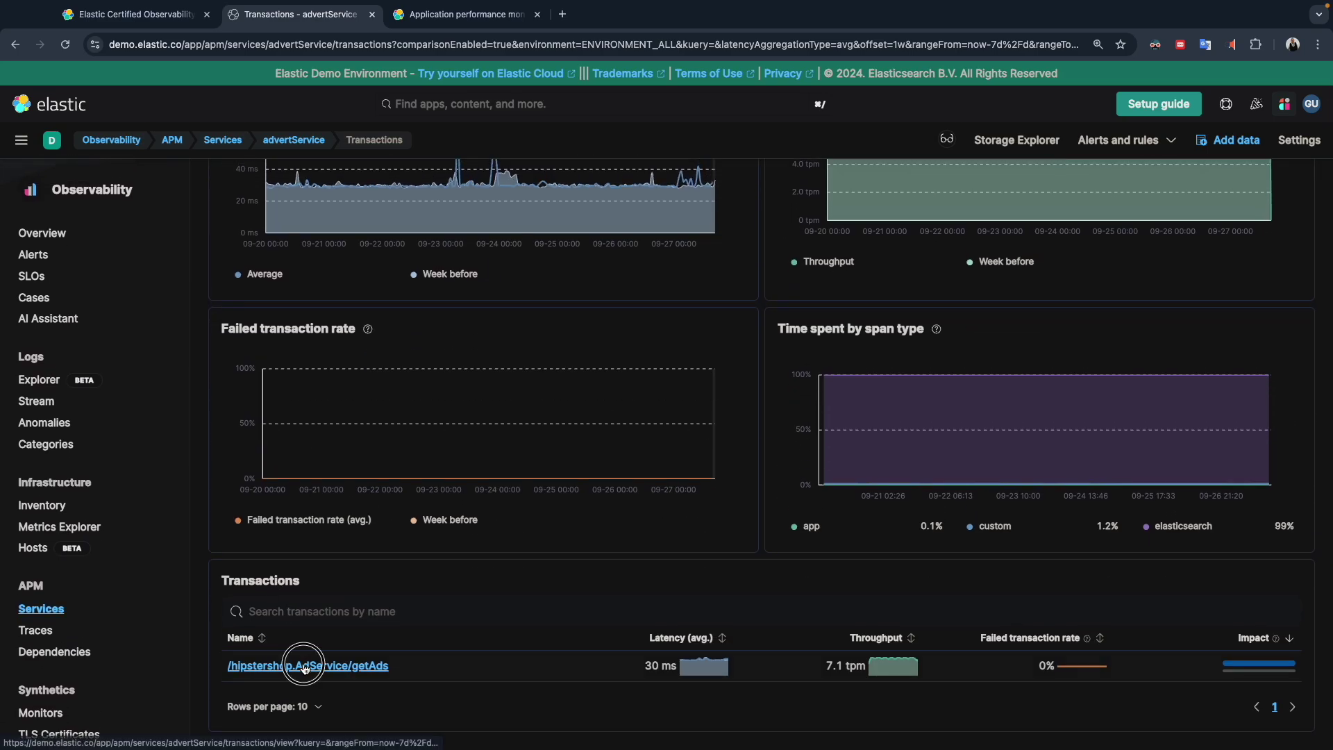
{"action": "left_click", "coordinate": [304, 665]}
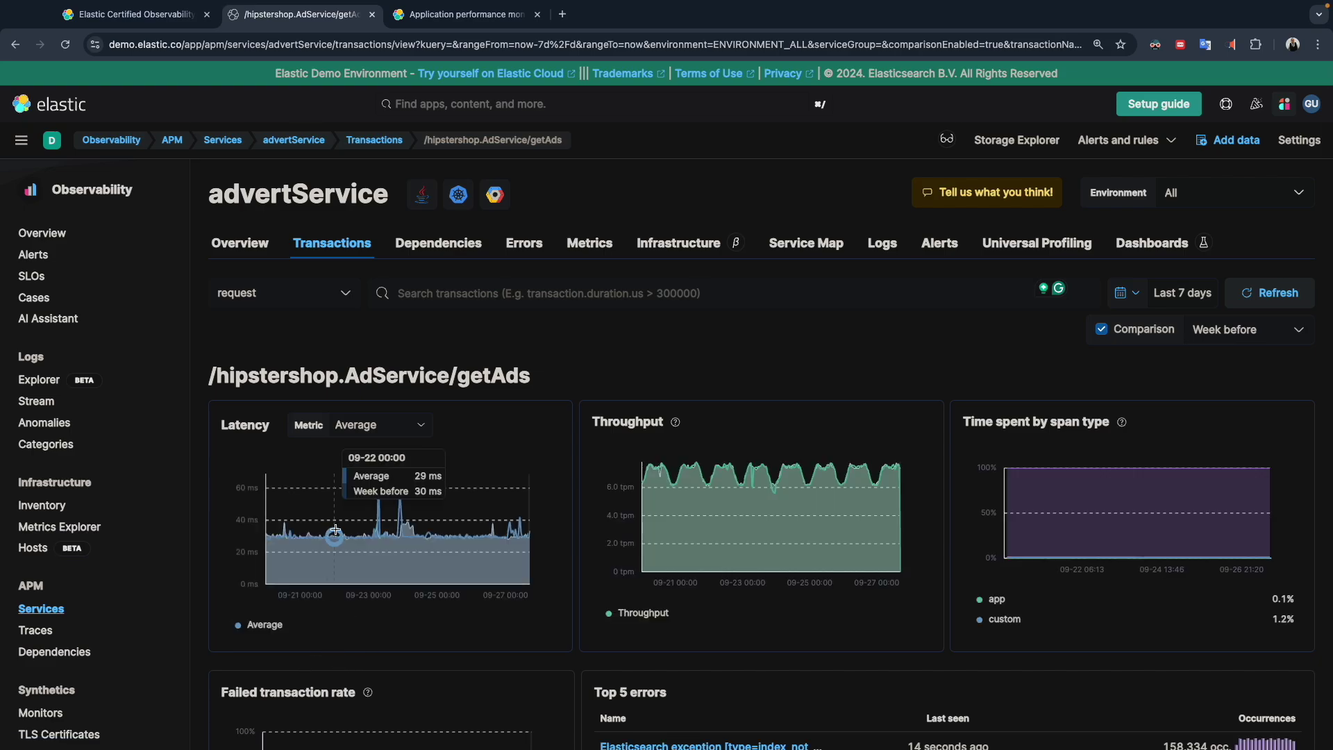
- Skim the getAds transaction's details page and check which transaction types can be selected
{"action": "scroll", "coordinate": [336, 486], "scroll_direction": "down", "scroll_amount": 10}
{"action": "scroll", "coordinate": [337, 533], "scroll_direction": "up", "scroll_amount": 10}
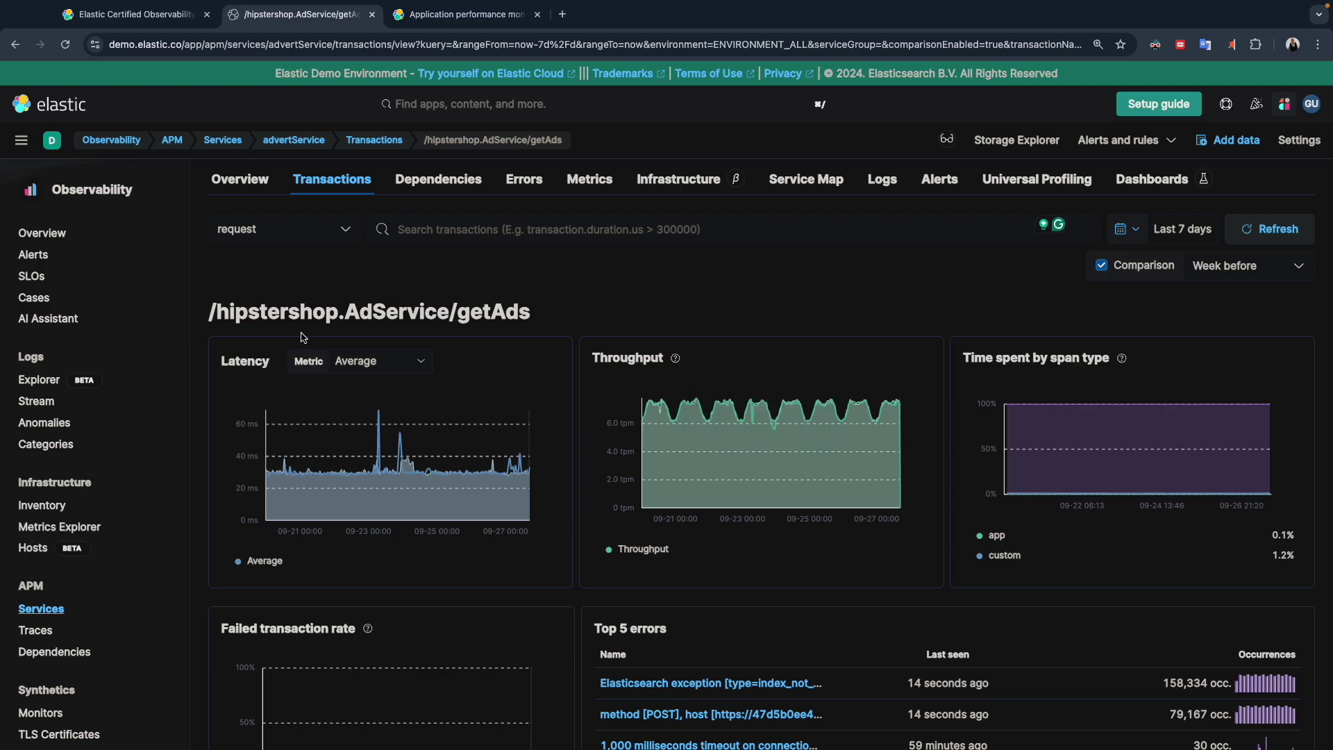
{"action": "scroll", "coordinate": [326, 417], "scroll_direction": "up", "scroll_amount": 2}
{"action": "left_click", "coordinate": [345, 301]}
{"action": "left_click", "coordinate": [345, 300]}
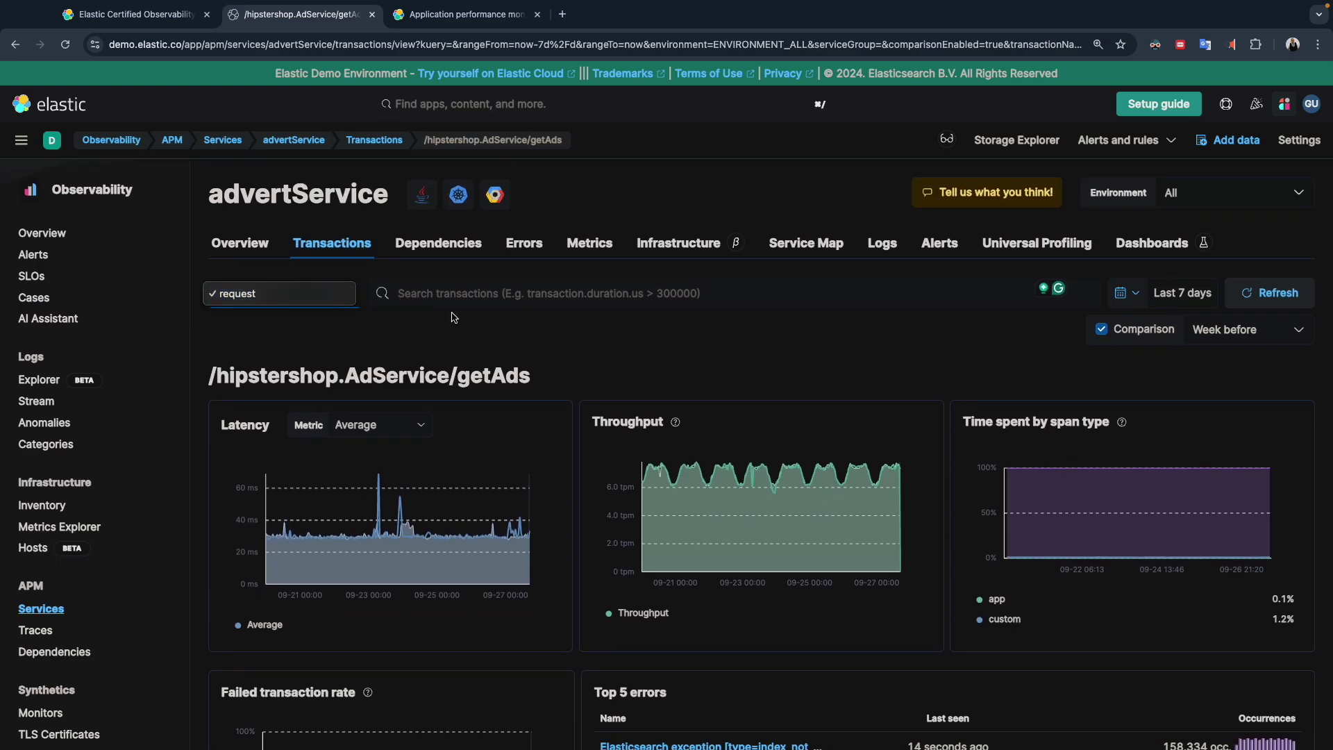
{"action": "left_click", "coordinate": [587, 329]}
- Examine the getAds transaction's top errors, latency distribution and the nested spans in its trace sample timeline
{"action": "scroll", "coordinate": [531, 338], "scroll_direction": "down", "scroll_amount": 3}
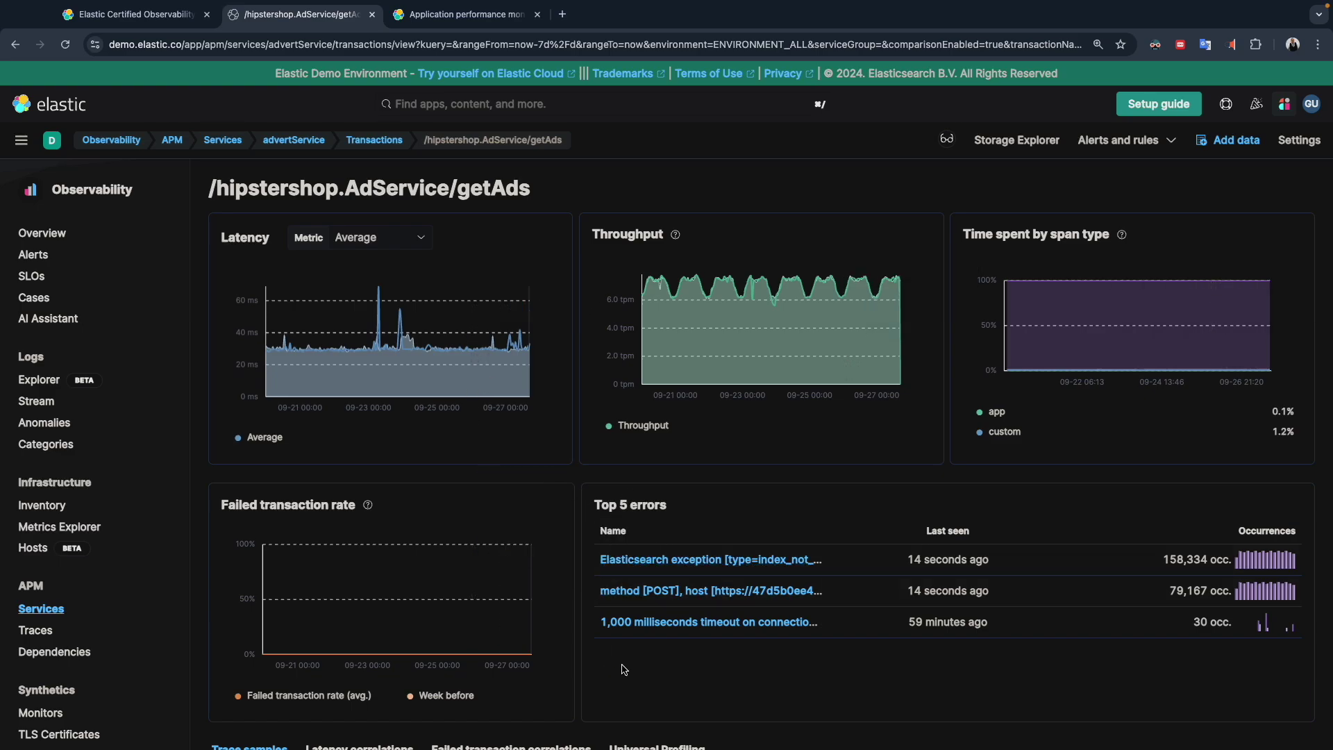
{"action": "scroll", "coordinate": [571, 568], "scroll_direction": "down", "scroll_amount": 8}
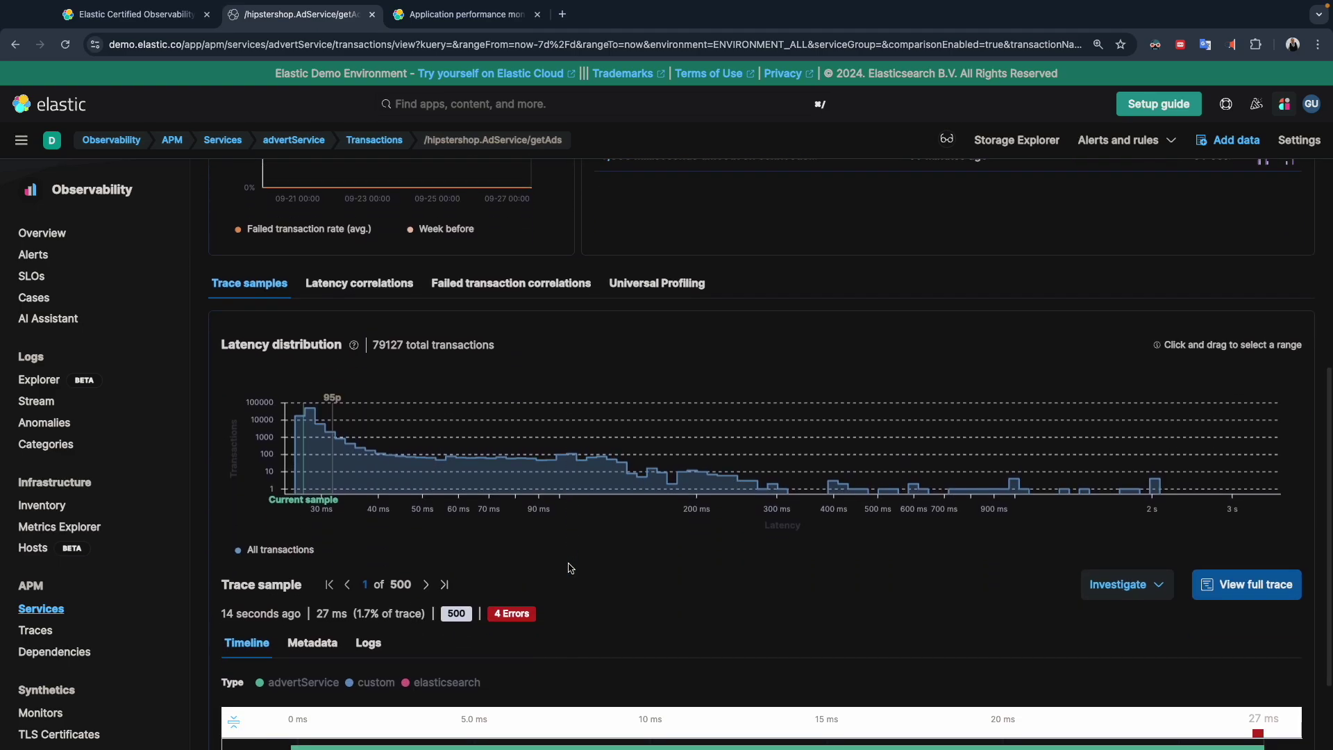
{"action": "scroll", "coordinate": [571, 568], "scroll_direction": "down", "scroll_amount": 2}
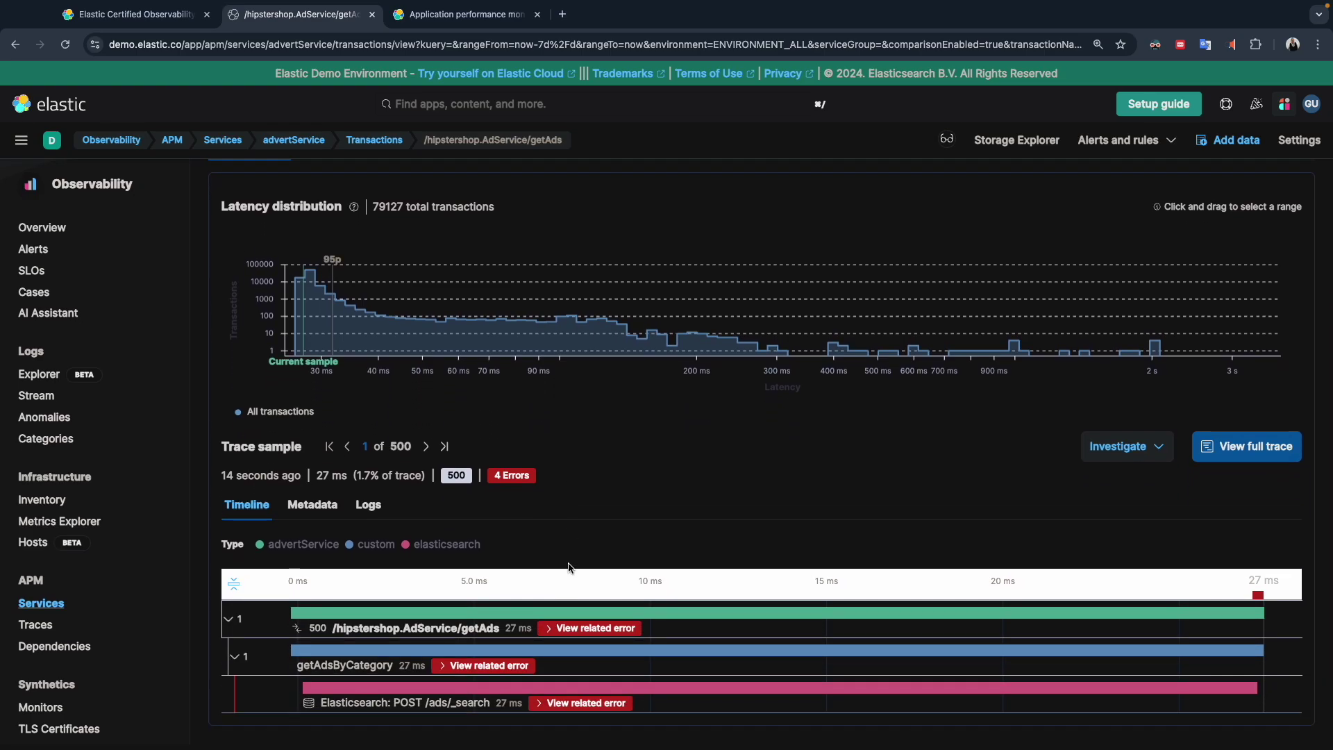
{"action": "left_click", "coordinate": [236, 626]}
{"action": "left_click", "coordinate": [229, 704]}
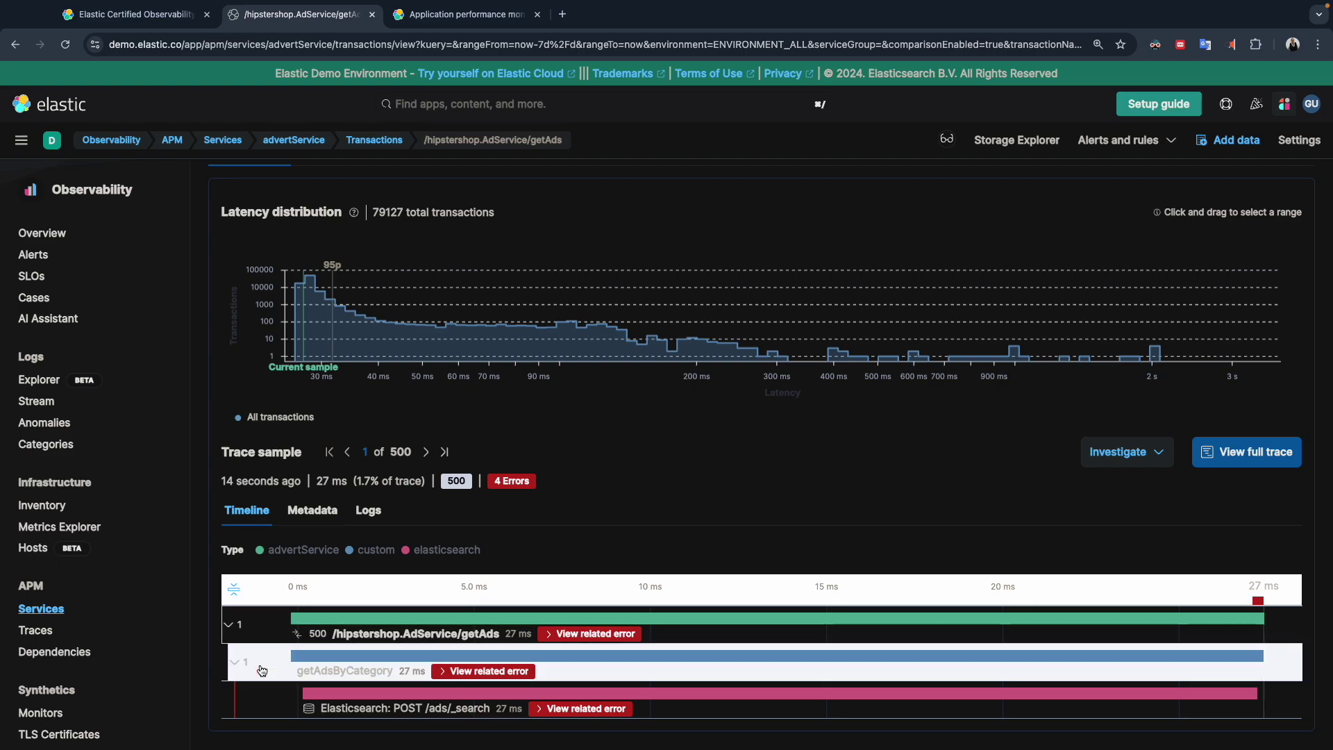
- Look at the getAdsByCategory span's details, turn off Dark Reader for demo.elastic.co, and close the details
{"action": "left_click", "coordinate": [654, 669]}
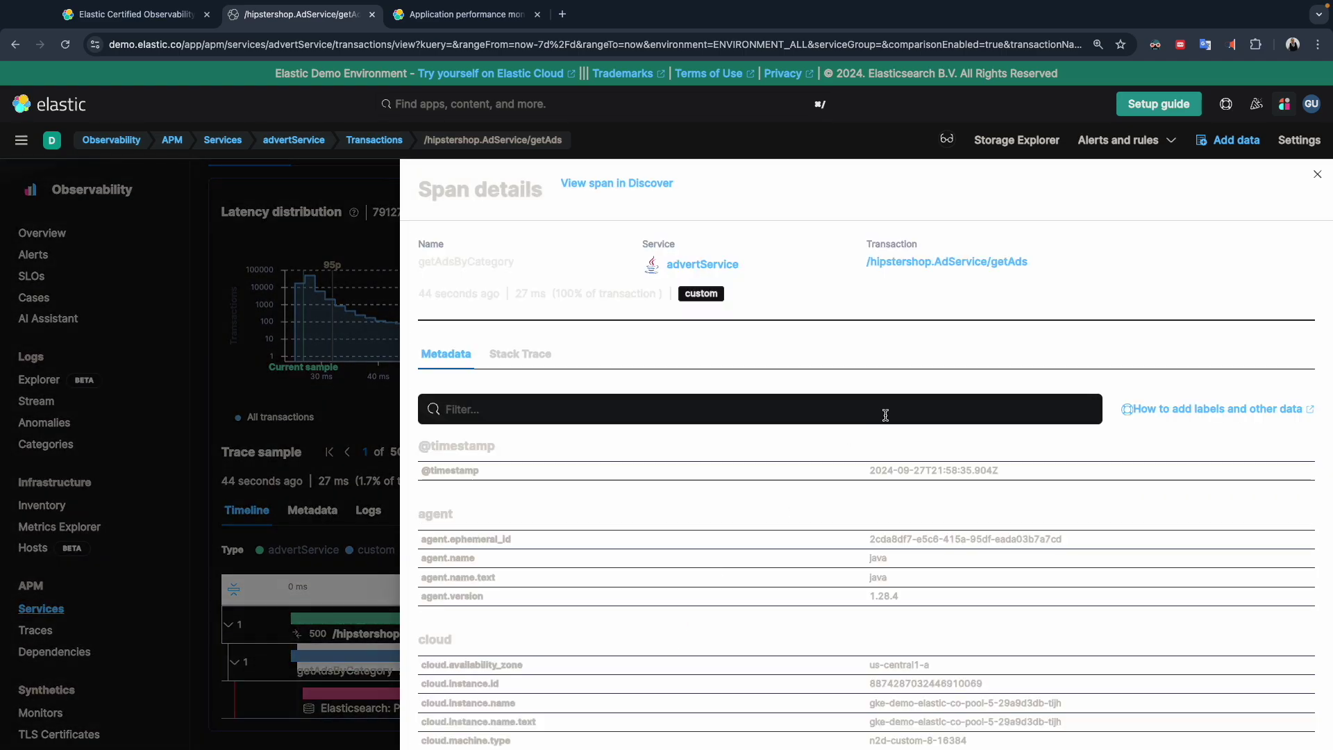
{"action": "mouse_move", "coordinate": [1175, 6]}
{"action": "left_click", "coordinate": [1154, 57]}
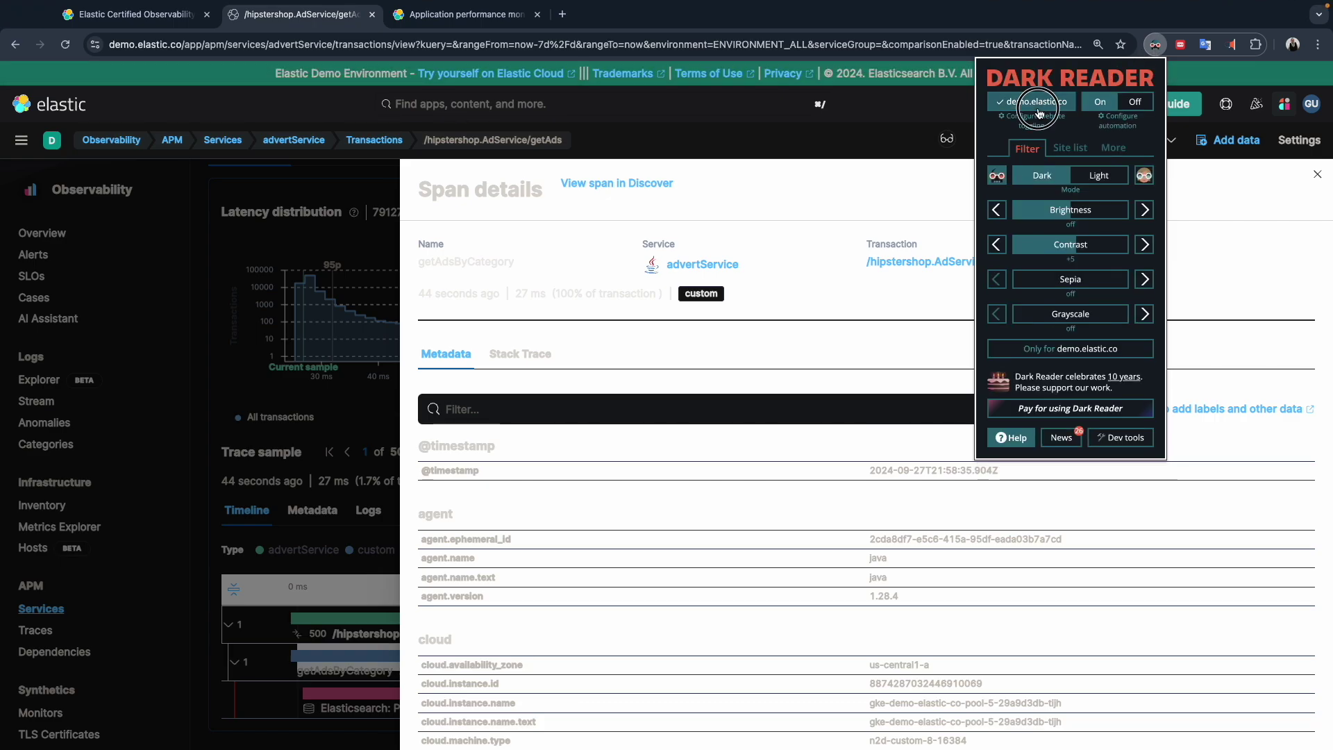
{"action": "left_click", "coordinate": [1039, 106]}
{"action": "left_click", "coordinate": [876, 377]}
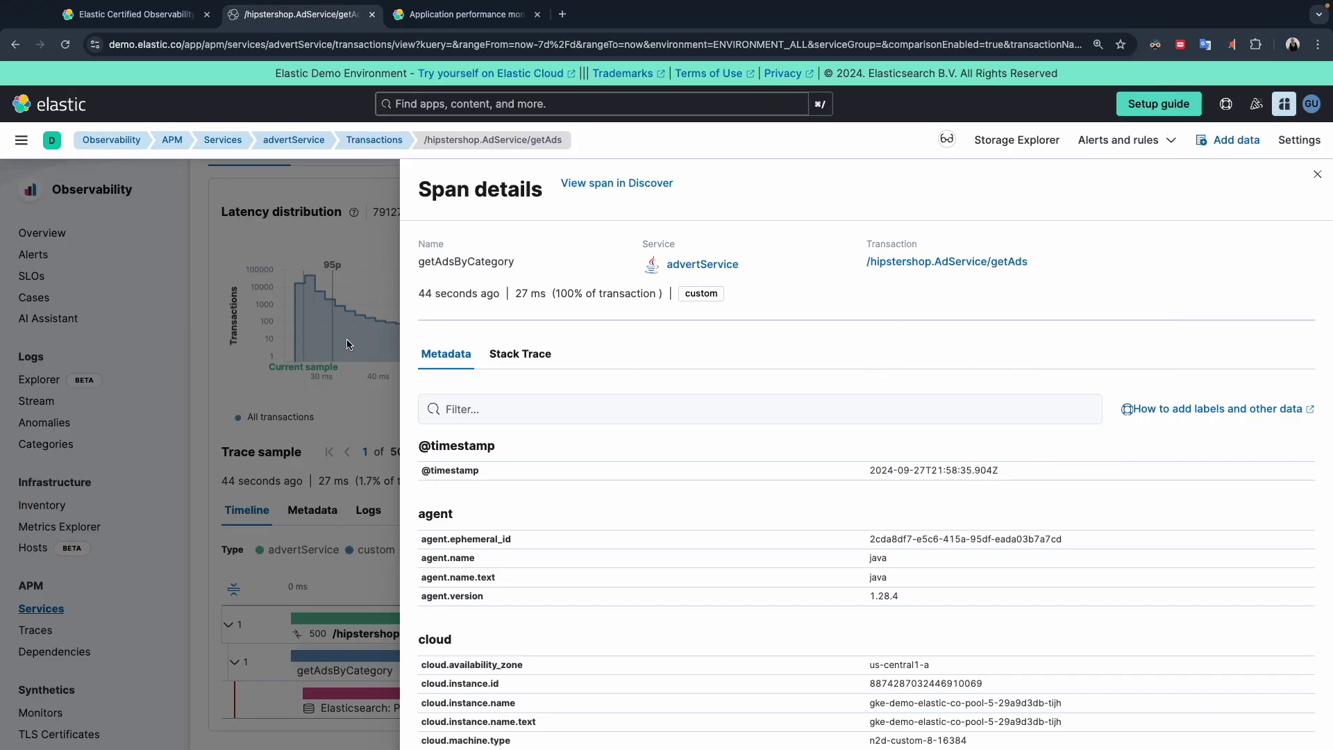
{"action": "left_click", "coordinate": [349, 344]}
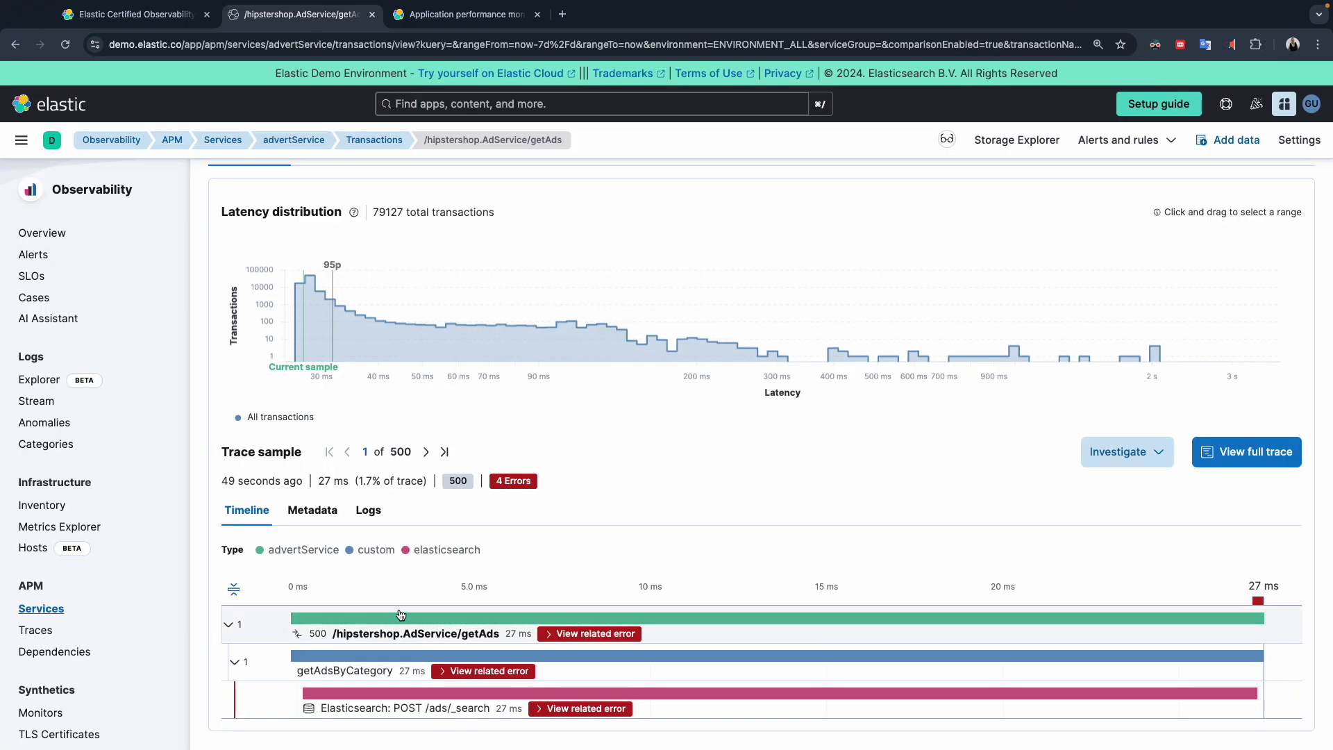
- Check getAds's top errors and open the related error of the Elasticsearch: POST /ads/_search span
{"action": "scroll", "coordinate": [530, 549], "scroll_direction": "up", "scroll_amount": 5}
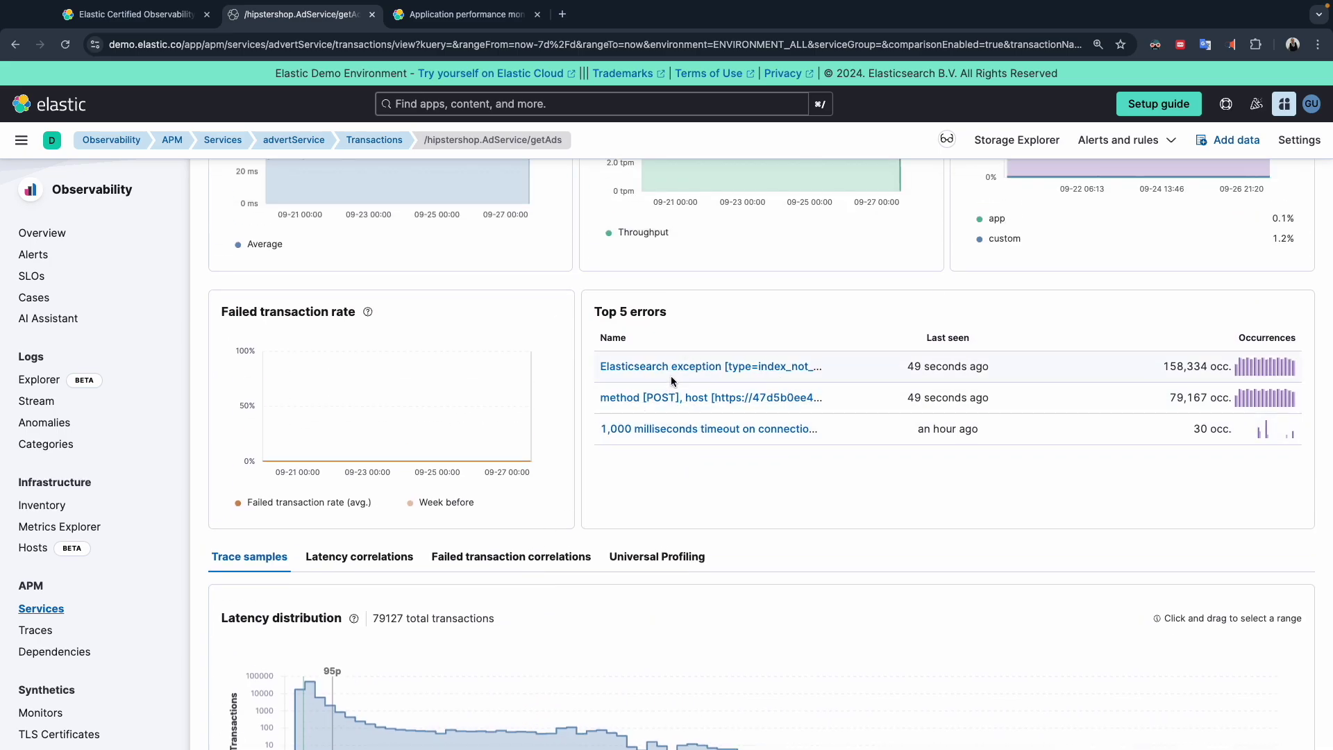
{"action": "scroll", "coordinate": [685, 375], "scroll_direction": "down", "scroll_amount": 5}
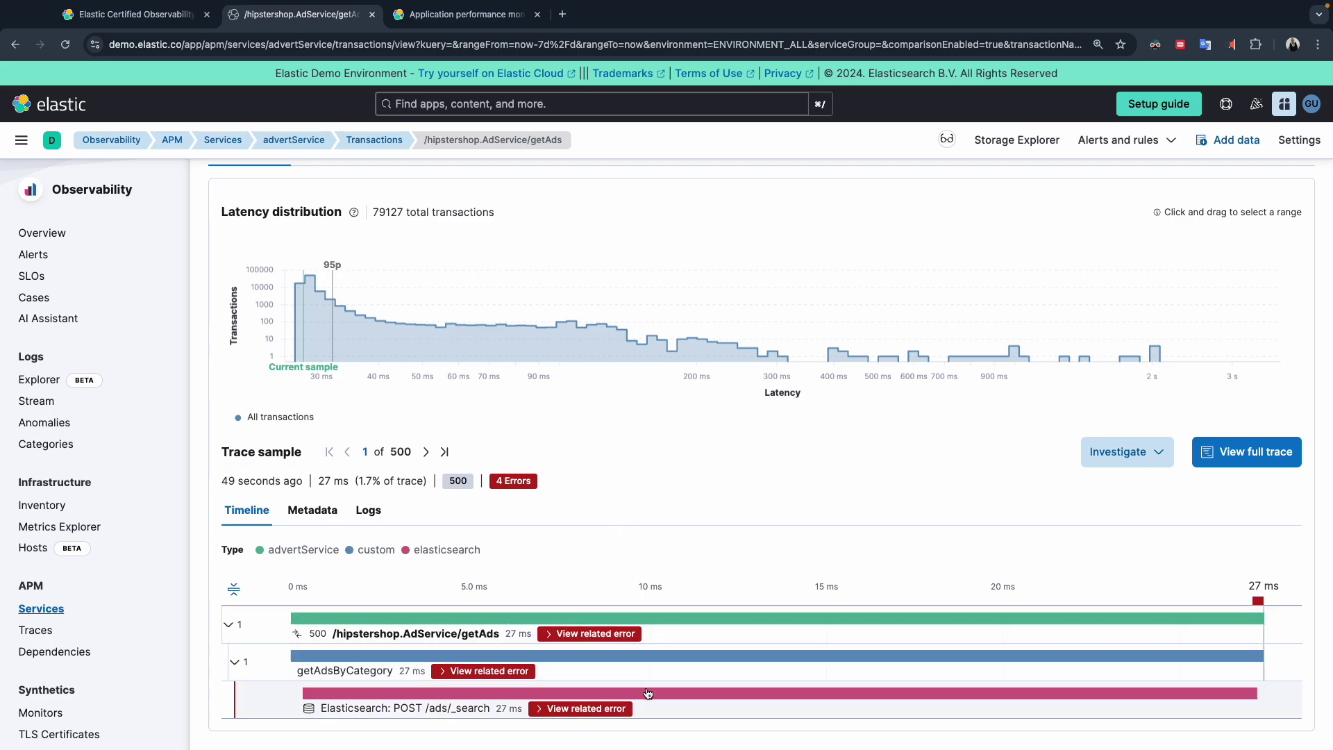
{"action": "left_click", "coordinate": [582, 714]}
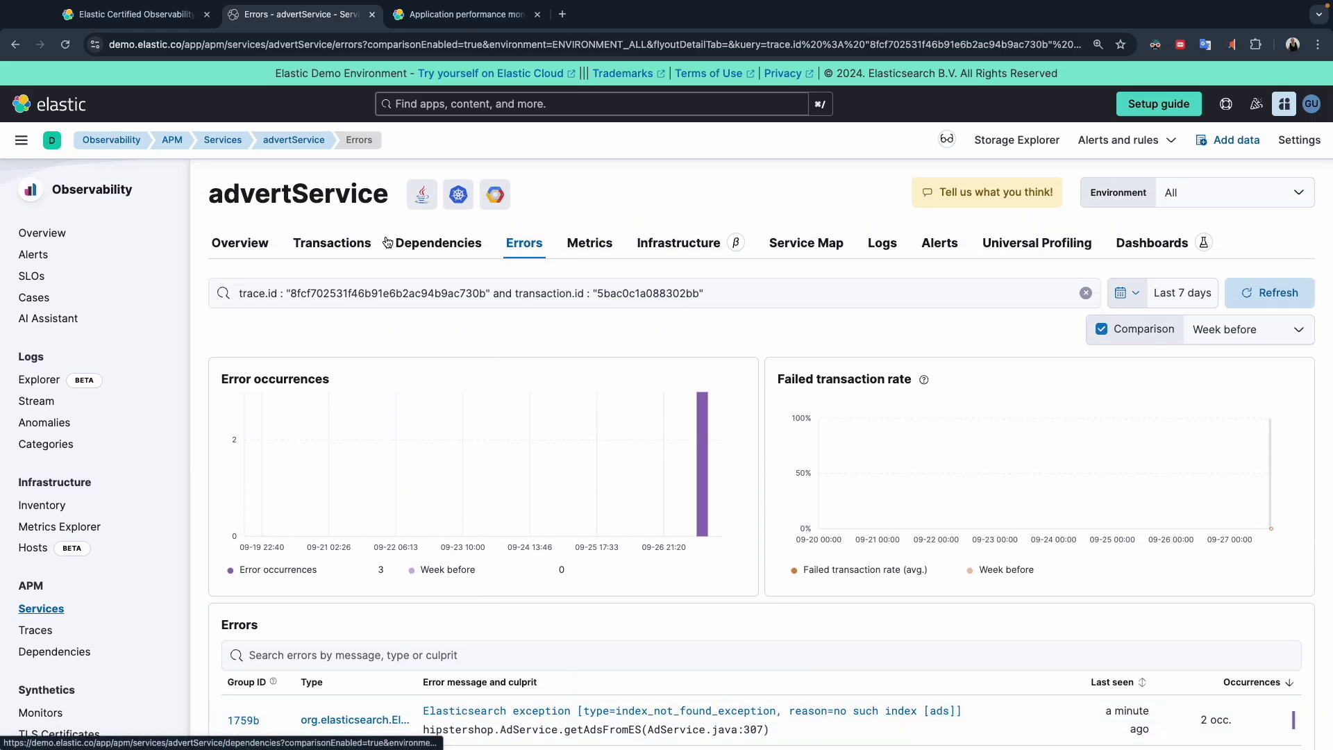
- Reopen the getAds transaction with the trace filter still applied and skim its charts and top errors
{"action": "left_click", "coordinate": [332, 244]}
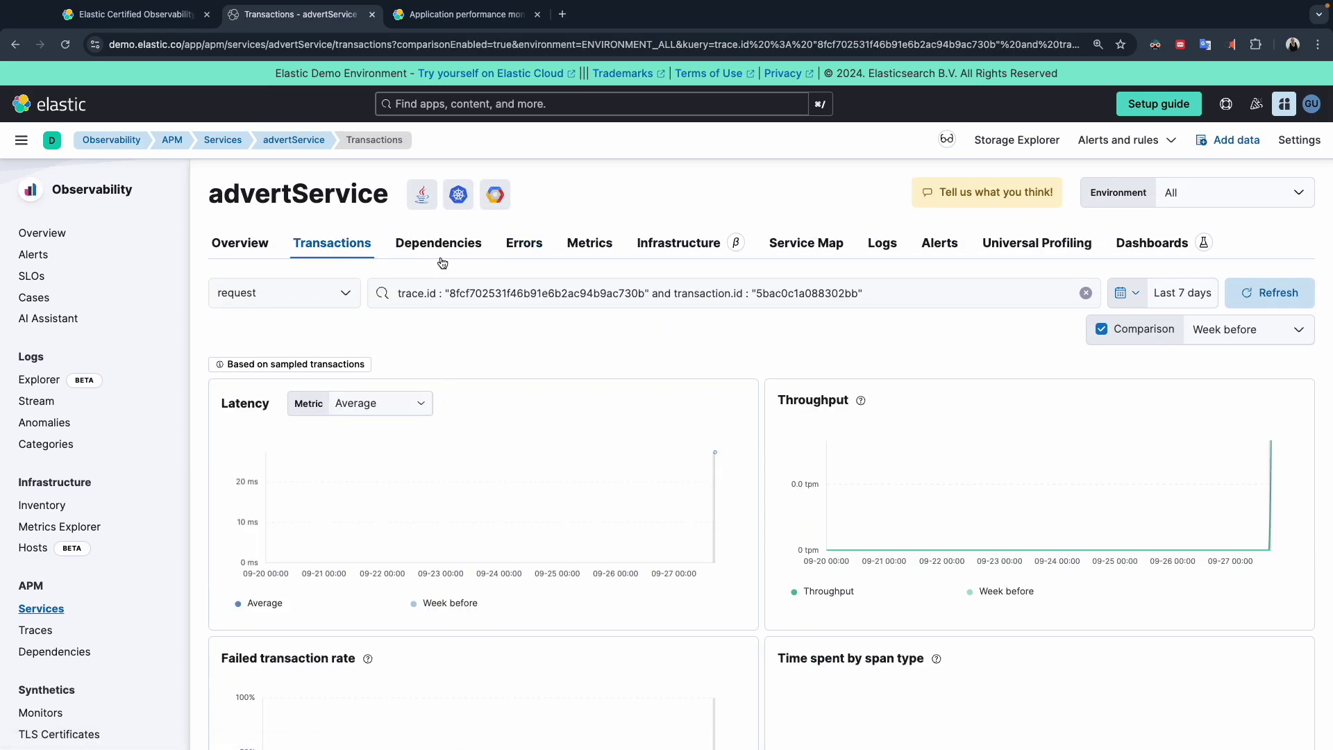
{"action": "scroll", "coordinate": [455, 468], "scroll_direction": "down", "scroll_amount": 5}
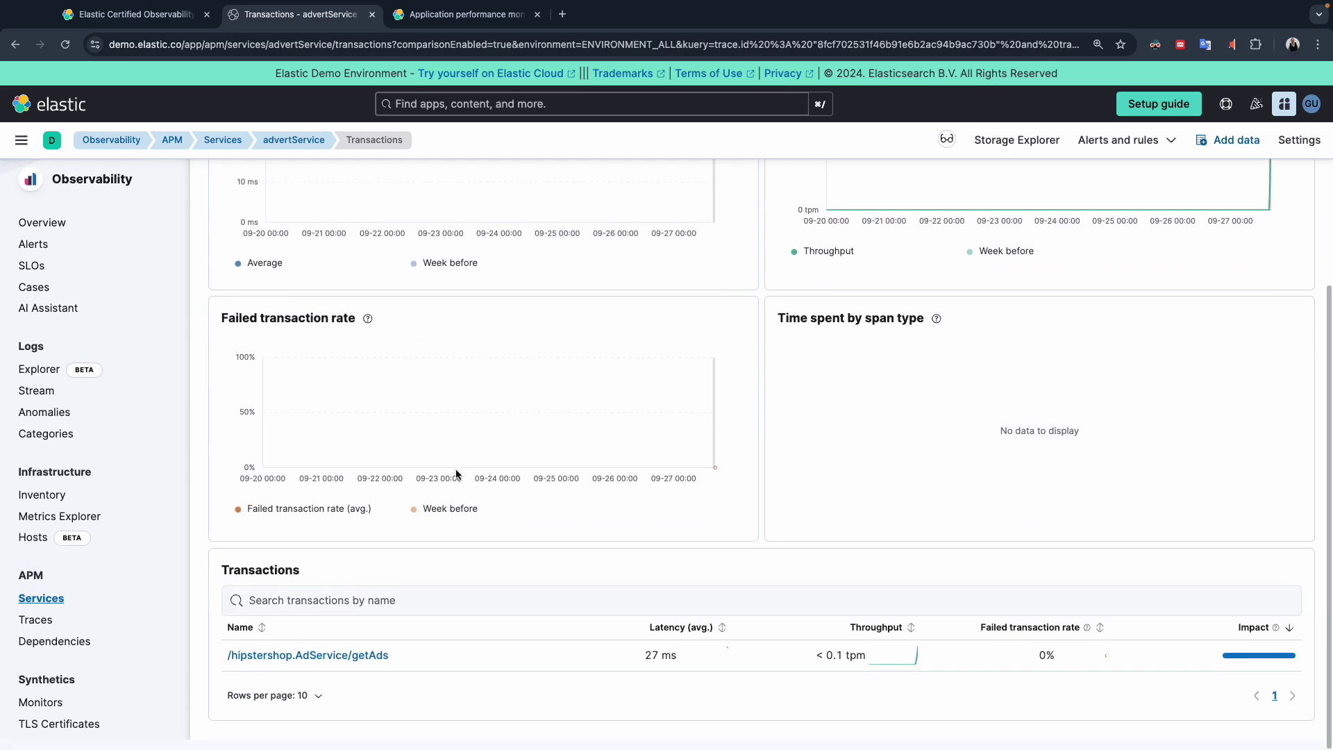
{"action": "left_click", "coordinate": [356, 665]}
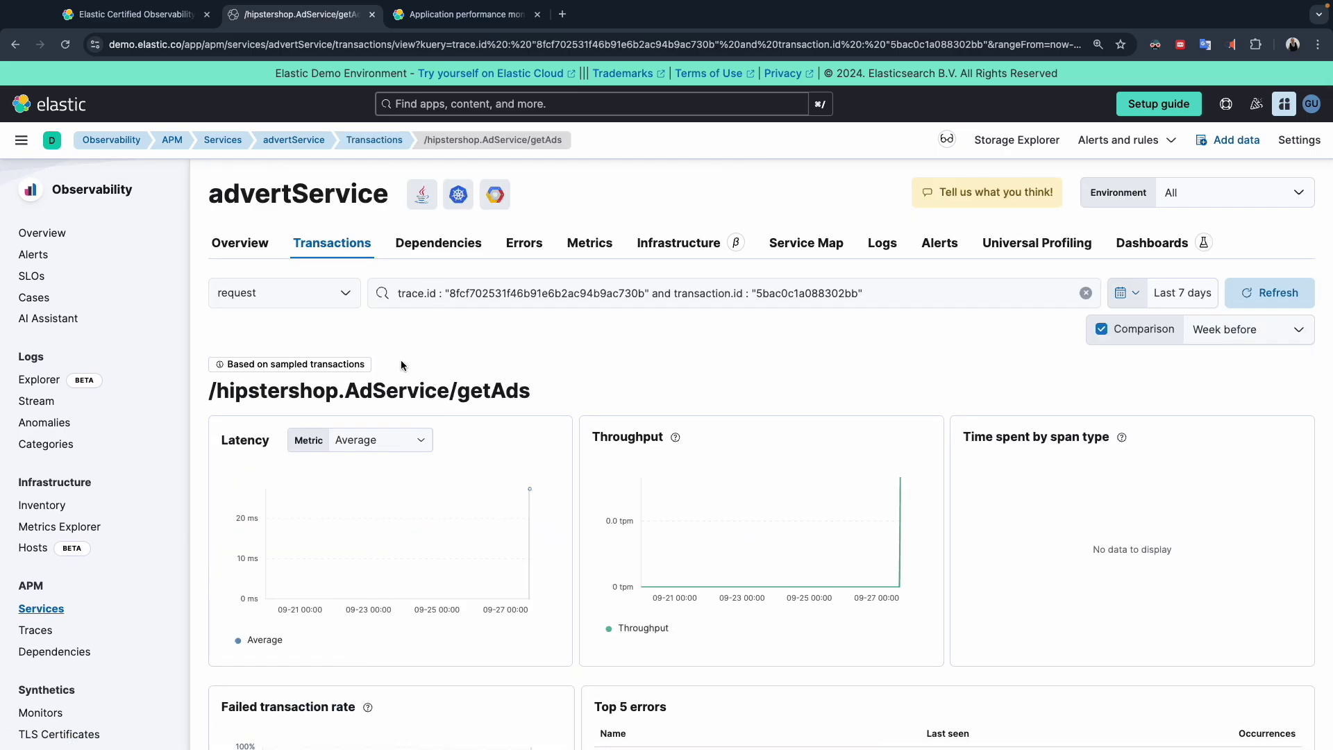
{"action": "scroll", "coordinate": [394, 474], "scroll_direction": "down", "scroll_amount": 2}
{"action": "scroll", "coordinate": [394, 473], "scroll_direction": "up", "scroll_amount": 2}
{"action": "scroll", "coordinate": [583, 476], "scroll_direction": "down", "scroll_amount": 3}
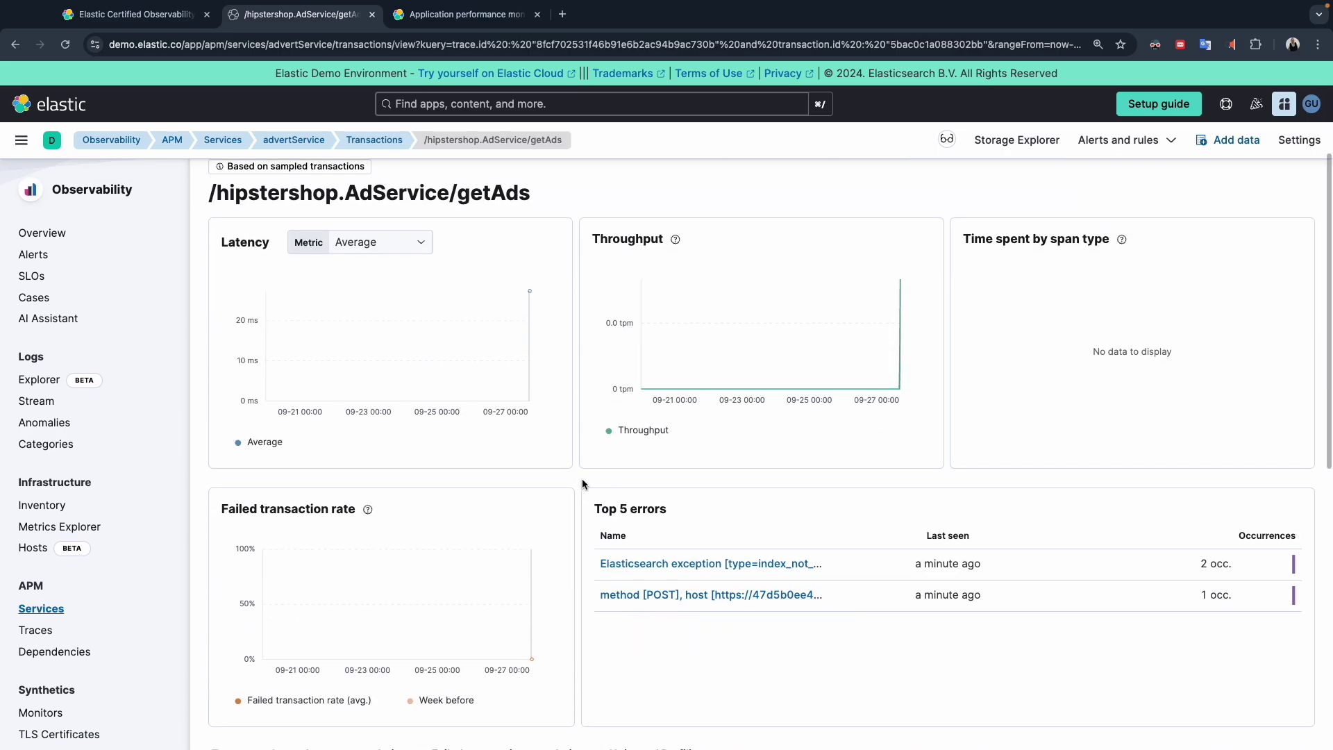
{"action": "scroll", "coordinate": [583, 479], "scroll_direction": "up", "scroll_amount": 3}
- Go back to the services inventory and open advertService's /hipstershop.AdService/getAds transaction without the trace filter
{"action": "left_click", "coordinate": [39, 608]}
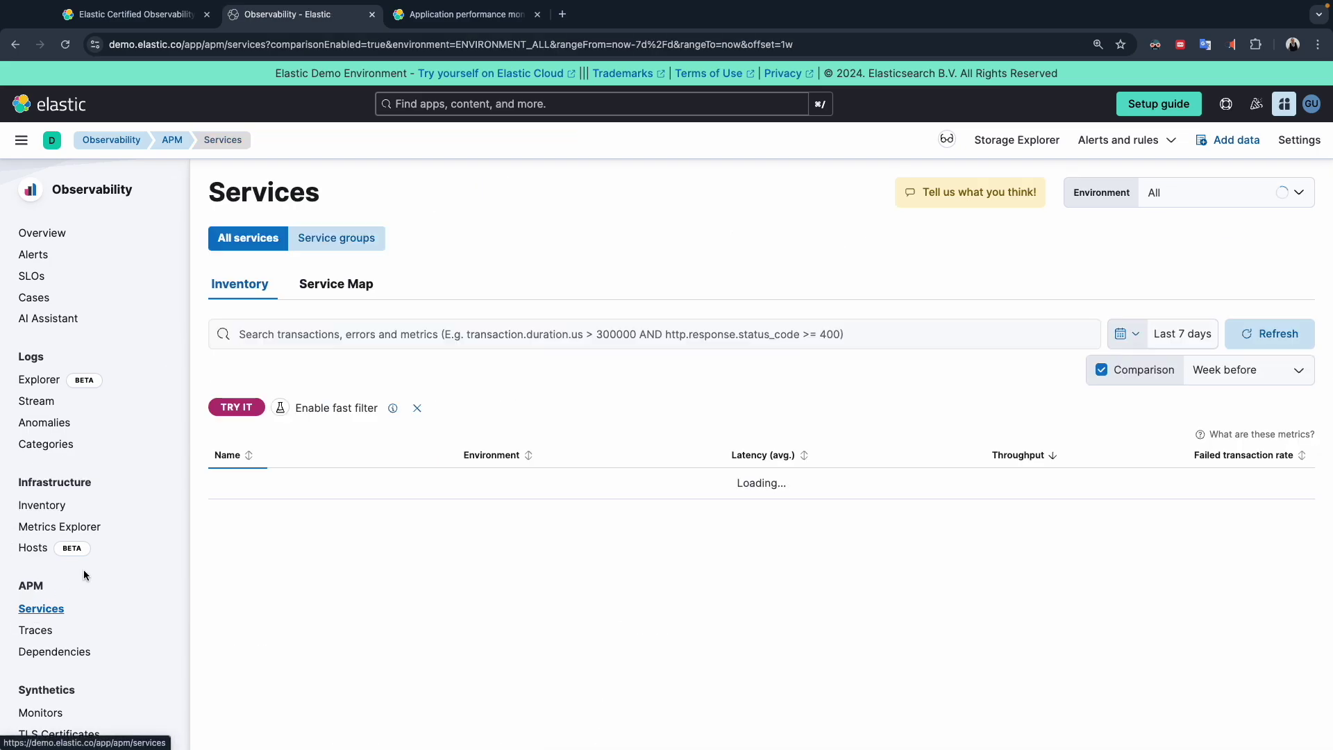
{"action": "scroll", "coordinate": [278, 594], "scroll_direction": "down", "scroll_amount": 3}
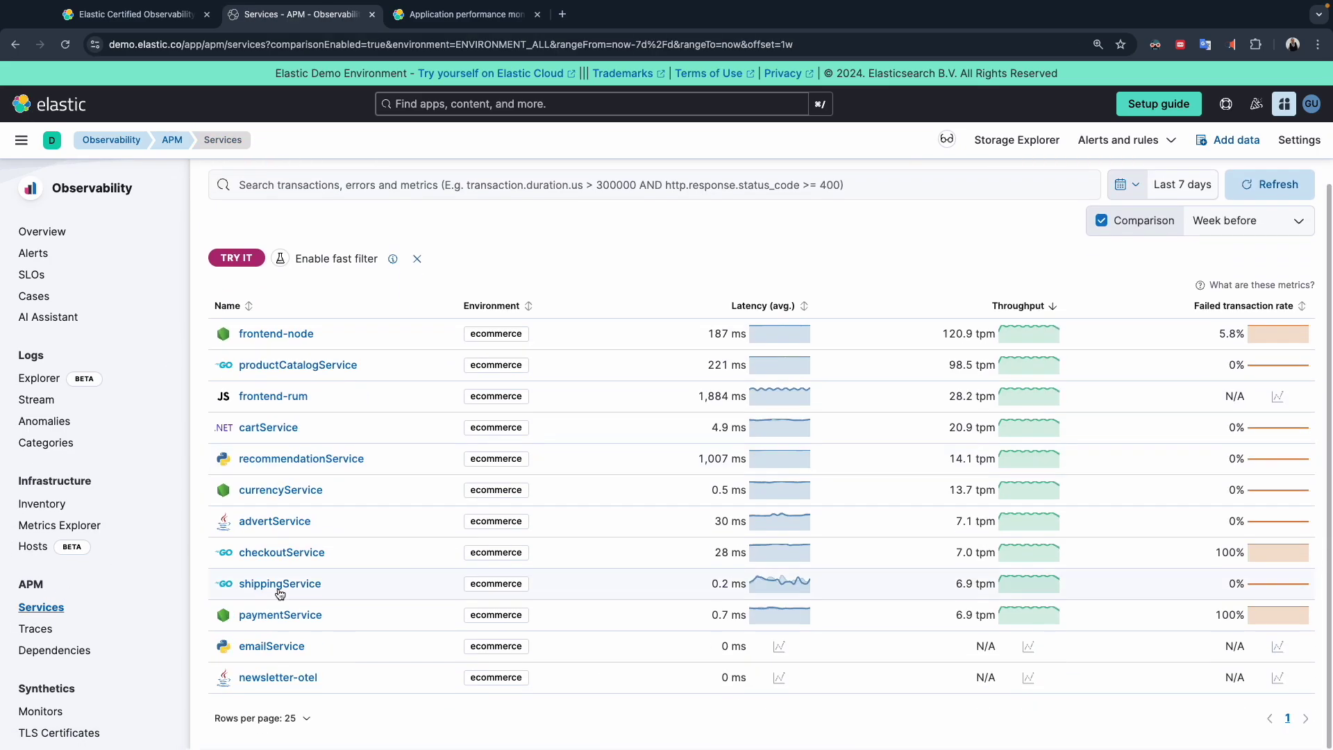
{"action": "left_click", "coordinate": [276, 531]}
{"action": "scroll", "coordinate": [485, 514], "scroll_direction": "down", "scroll_amount": 10}
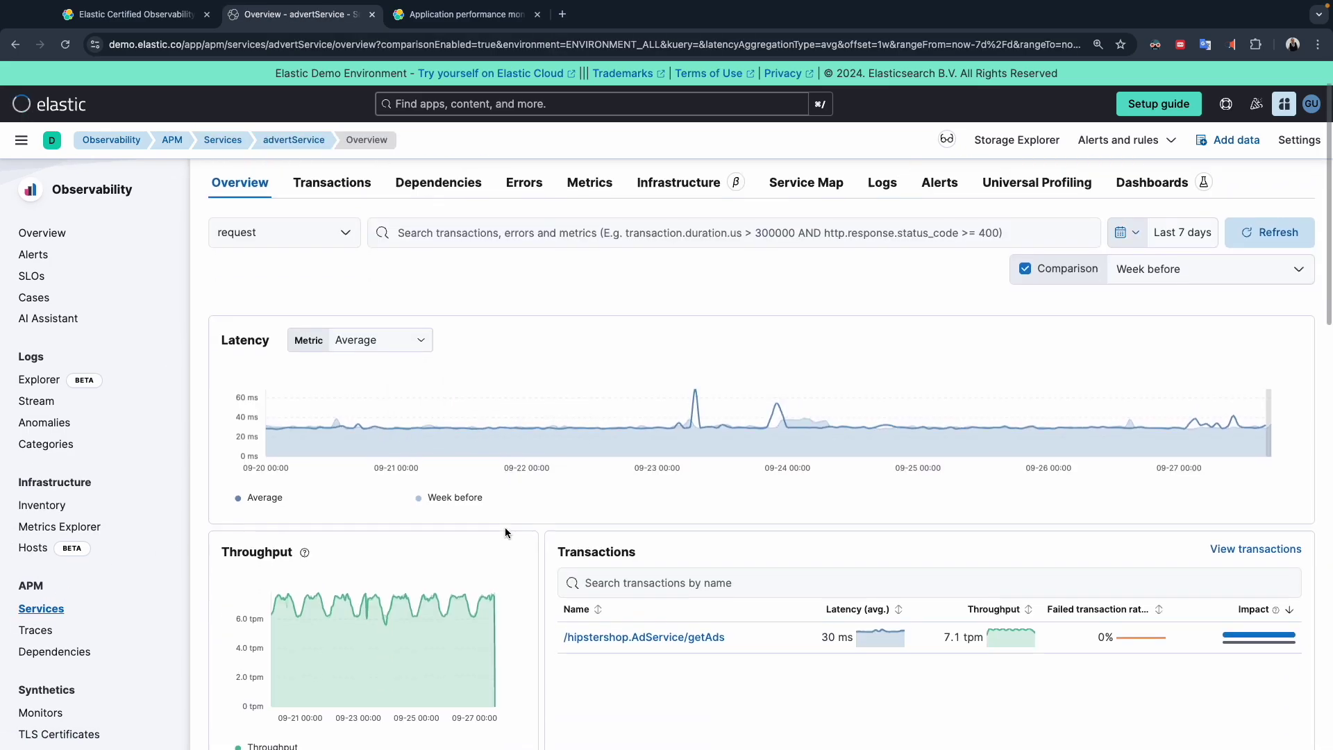
{"action": "scroll", "coordinate": [386, 279], "scroll_direction": "up", "scroll_amount": 10}
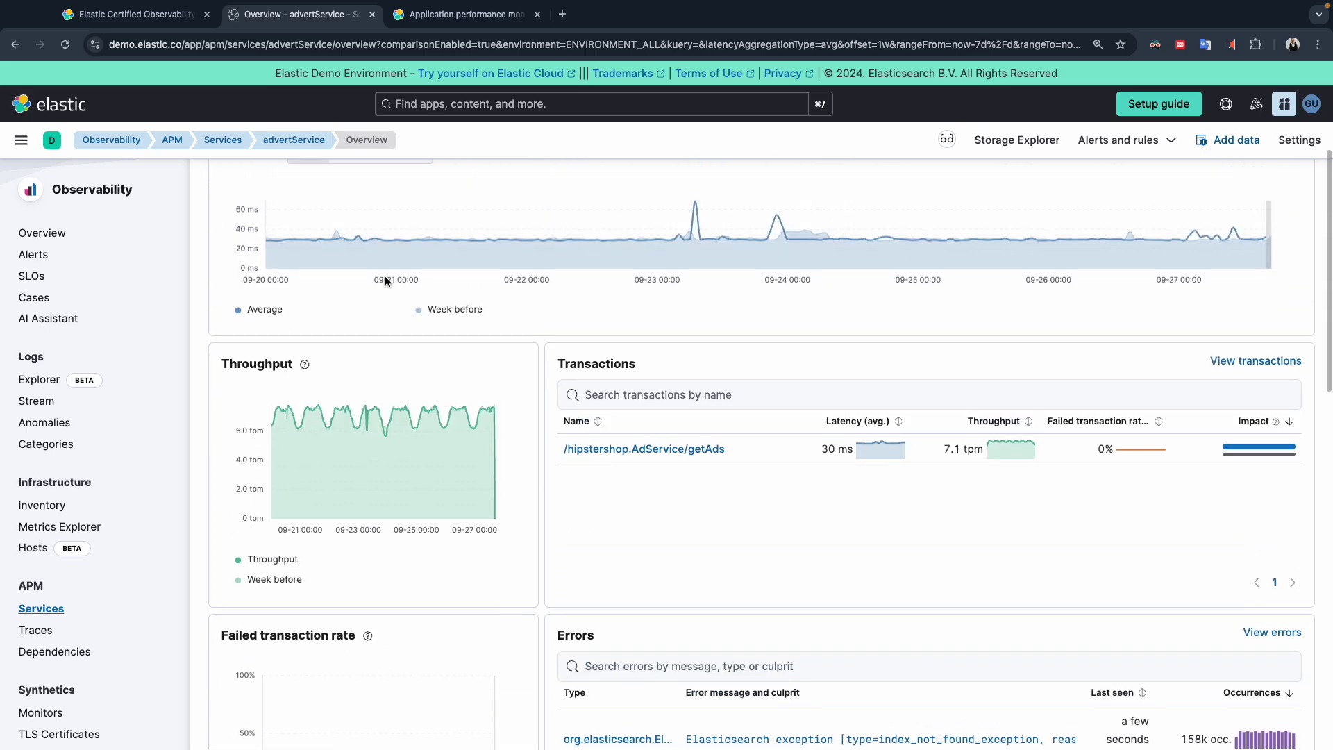
{"action": "left_click", "coordinate": [332, 256]}
{"action": "scroll", "coordinate": [408, 383], "scroll_direction": "down", "scroll_amount": 3}
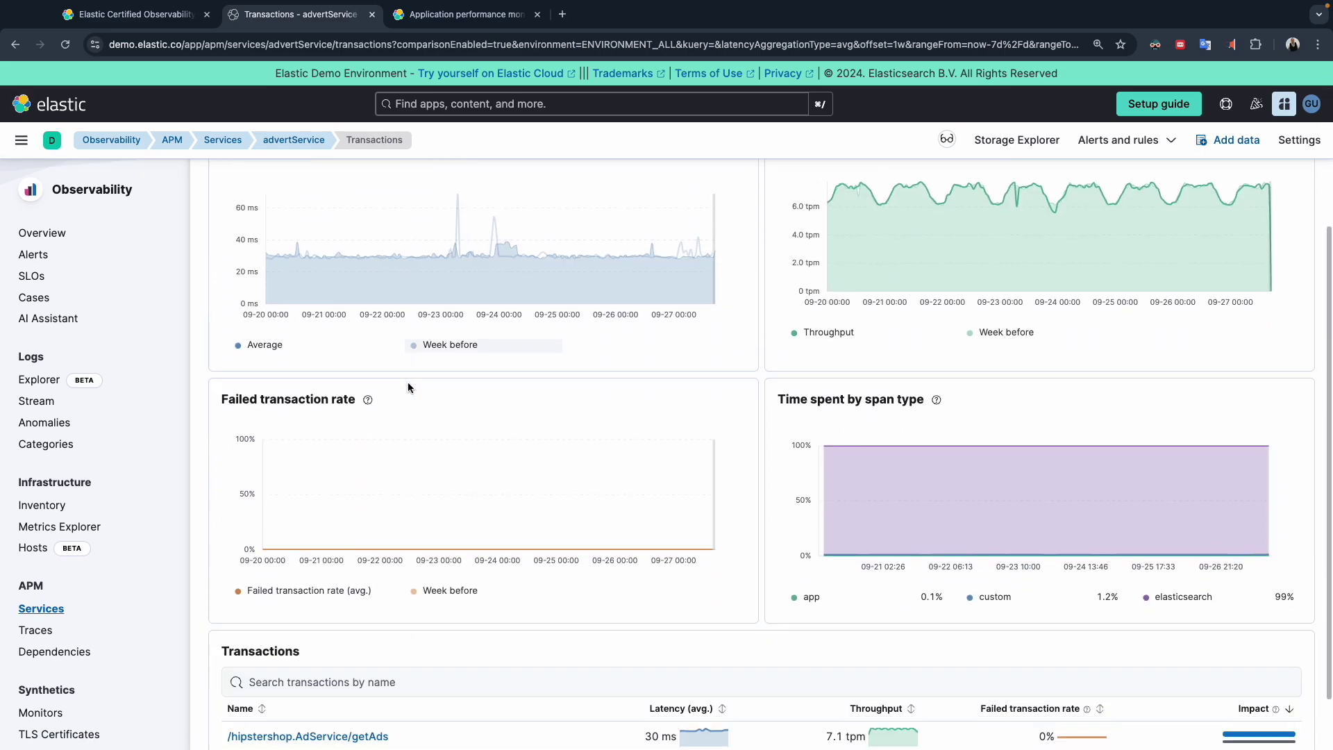
{"action": "left_click", "coordinate": [308, 658]}
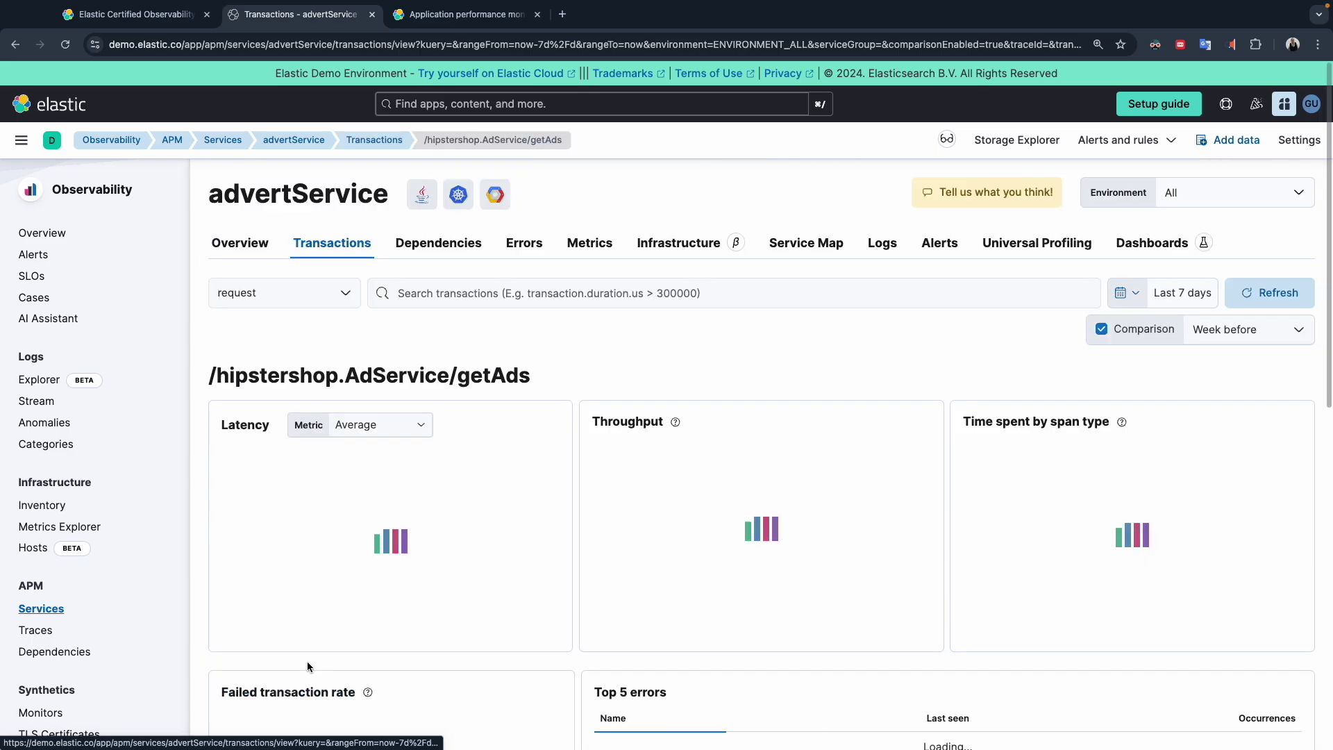
- Look over getAds's charts, latency correlations, failed transaction correlations and Universal Profiling, ending on the trace samples' timeline
{"action": "scroll", "coordinate": [354, 511], "scroll_direction": "down", "scroll_amount": 1}
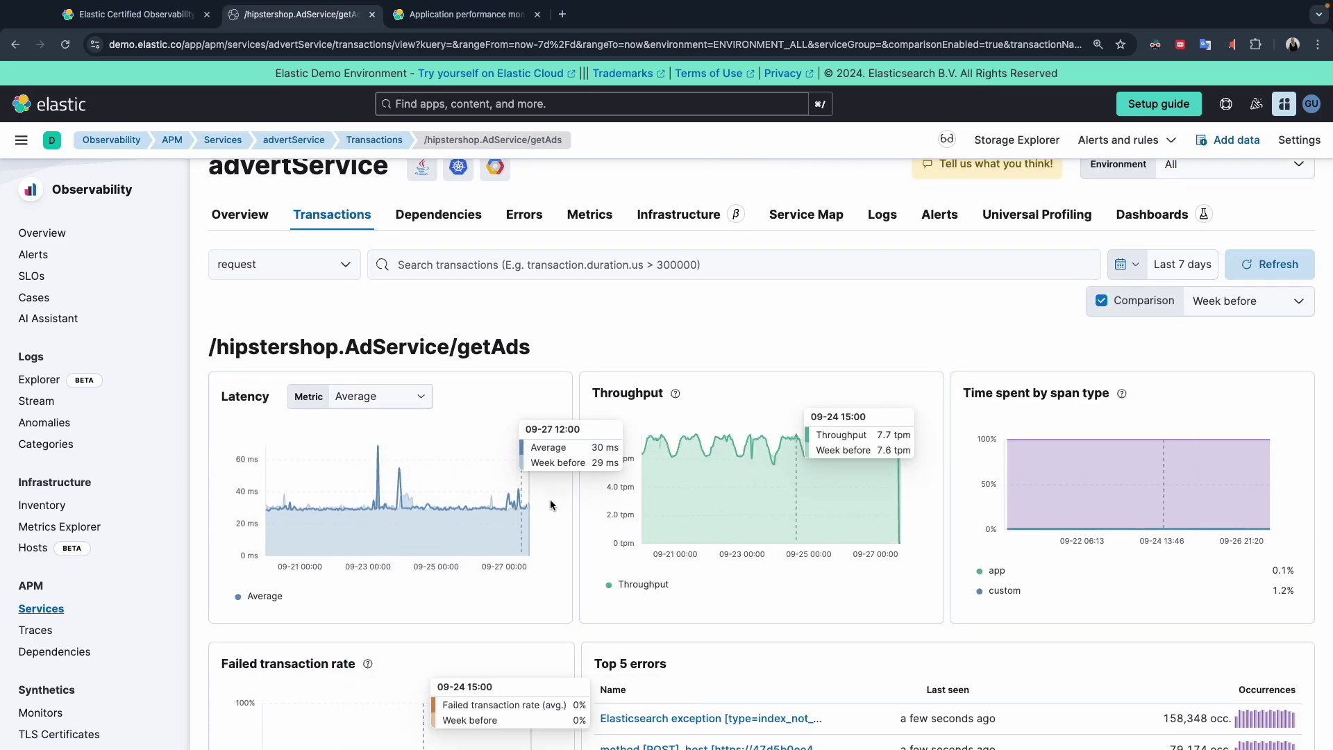
{"action": "scroll", "coordinate": [632, 563], "scroll_direction": "down", "scroll_amount": 2}
{"action": "scroll", "coordinate": [632, 557], "scroll_direction": "down", "scroll_amount": 8}
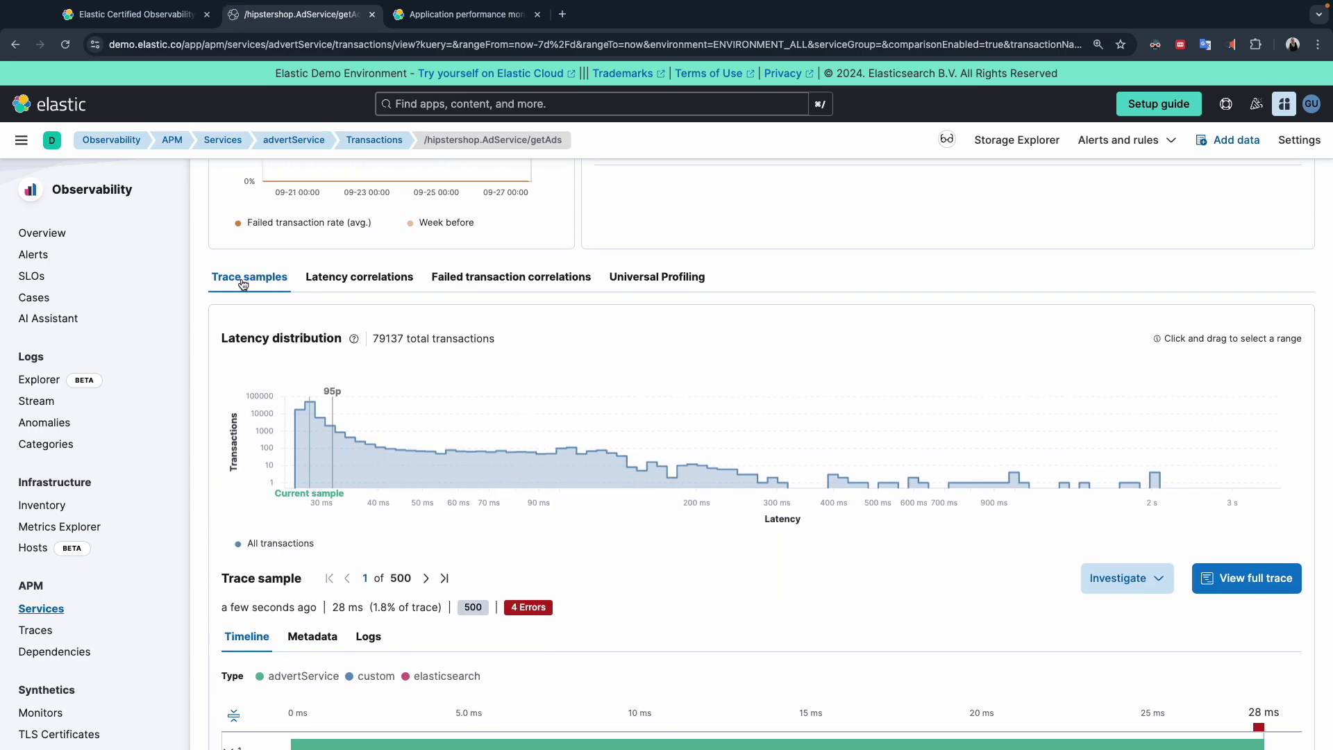
{"action": "left_click", "coordinate": [350, 277]}
{"action": "left_click", "coordinate": [461, 318]}
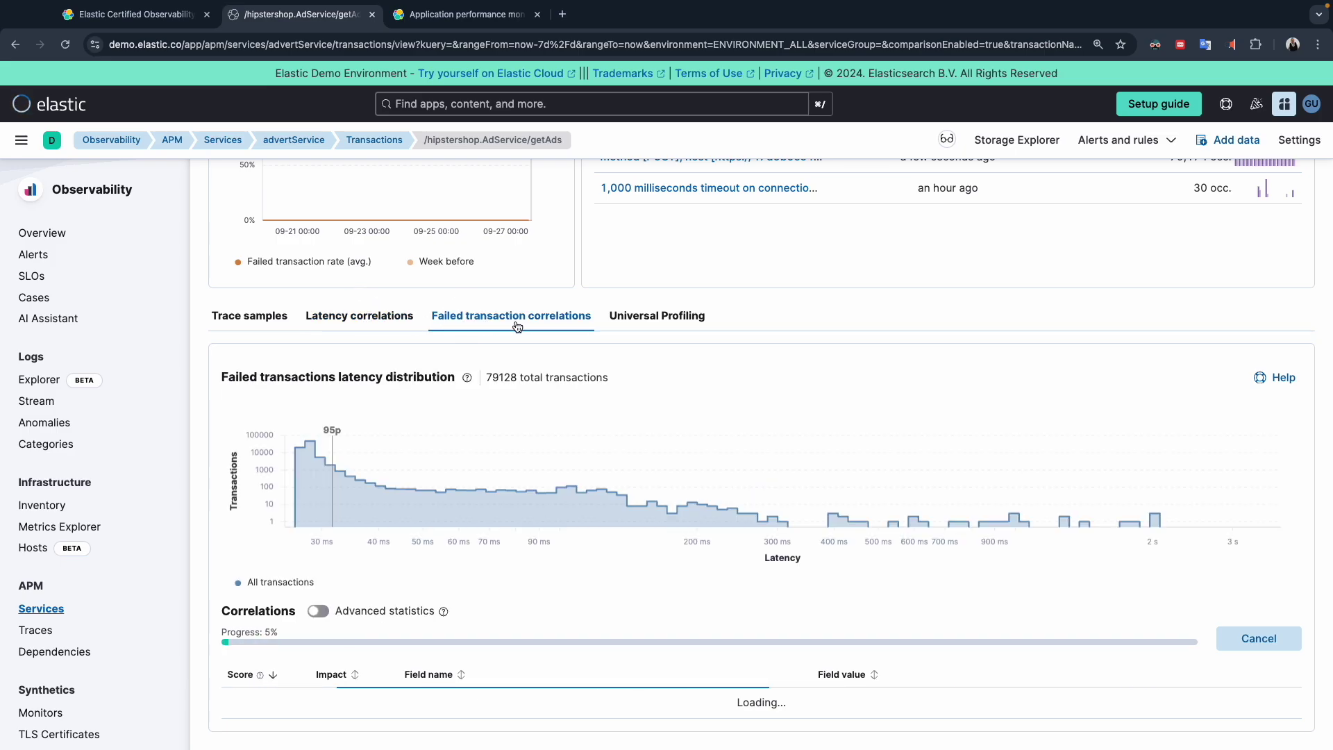
{"action": "left_click", "coordinate": [642, 318]}
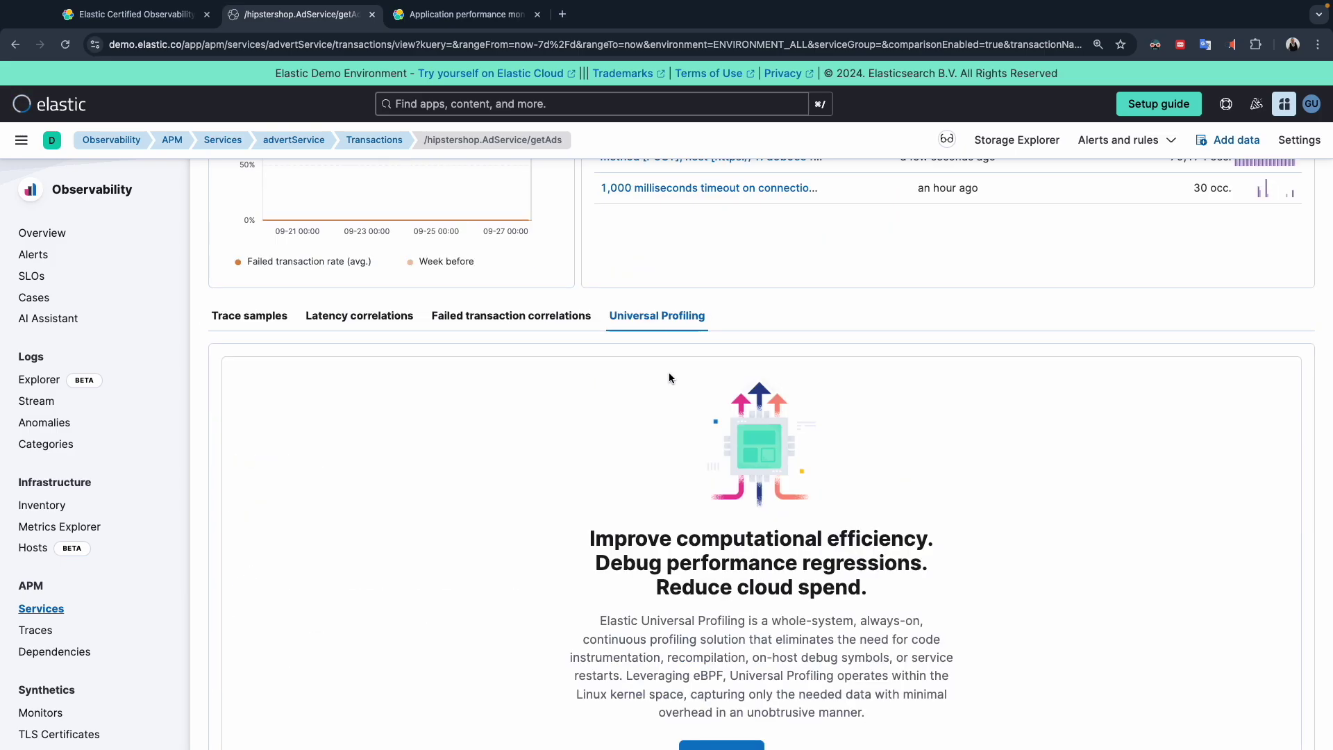
{"action": "left_click", "coordinate": [256, 314]}
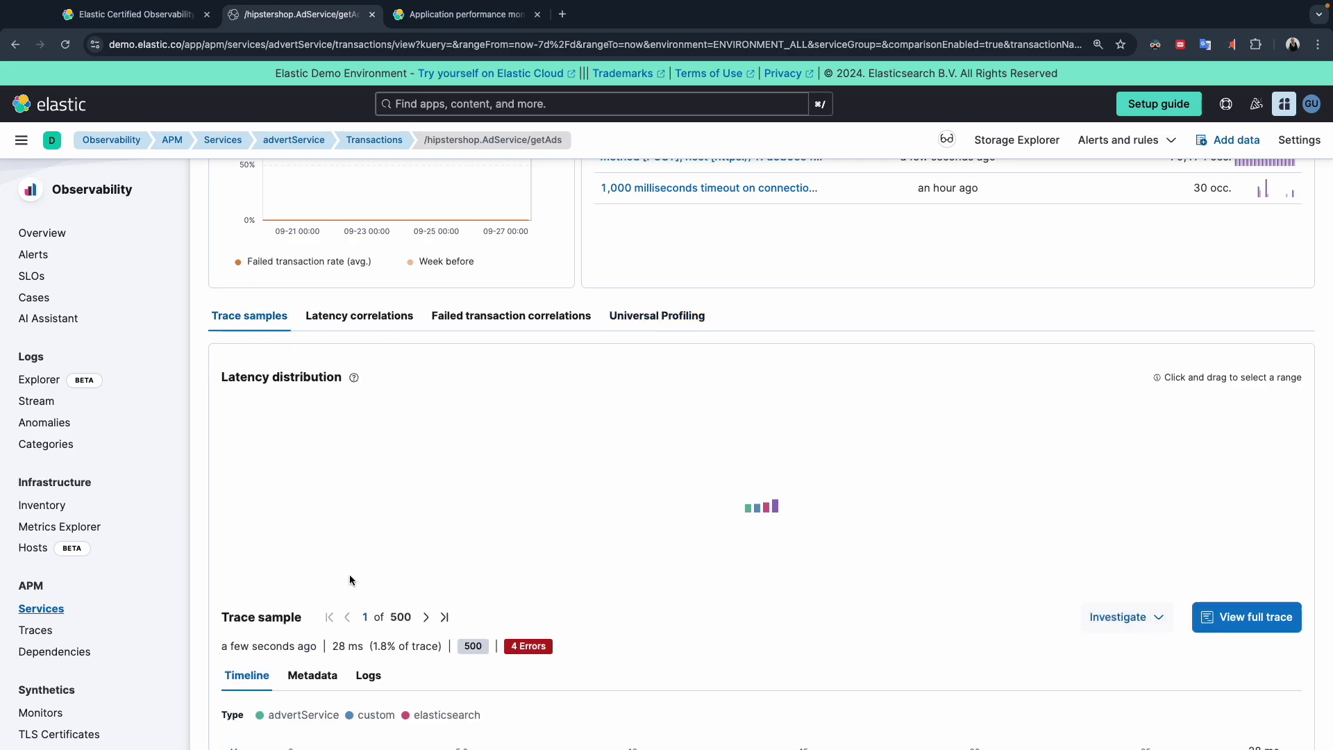
{"action": "scroll", "coordinate": [351, 579], "scroll_direction": "down", "scroll_amount": 3}
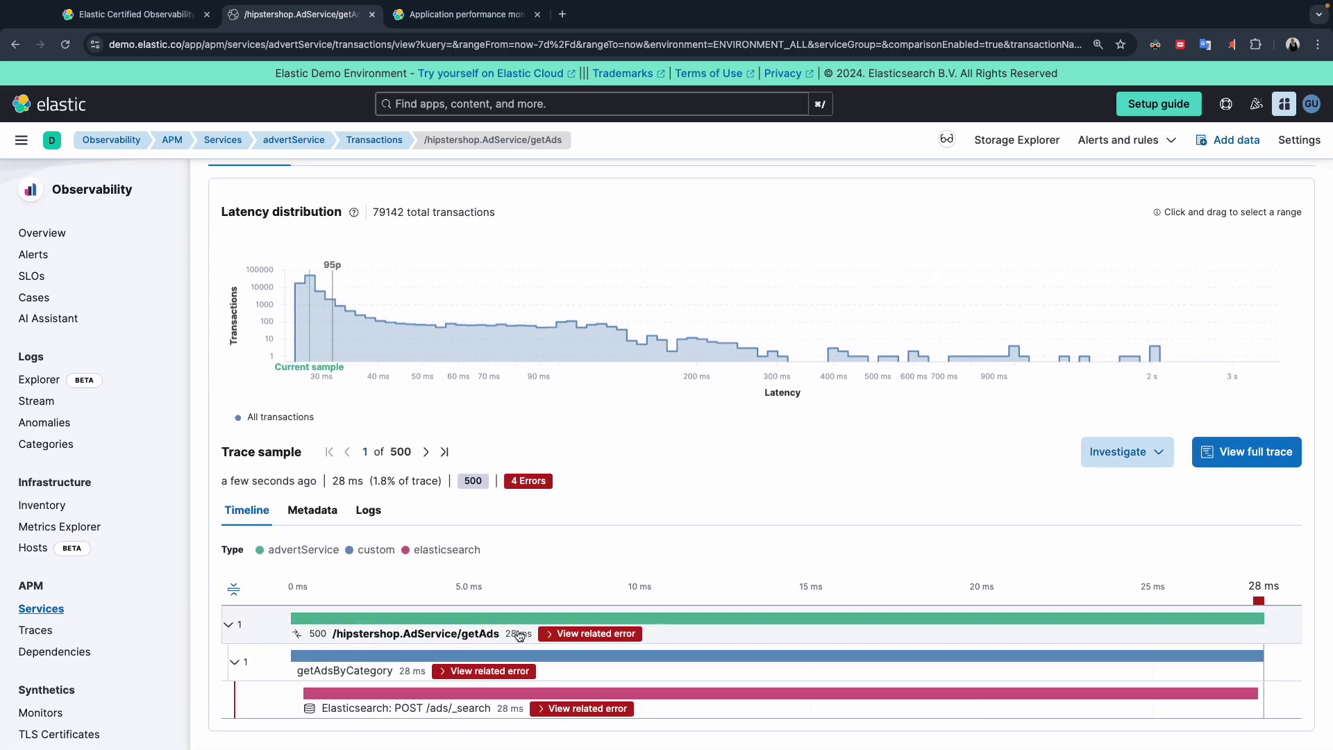
- Open the /hipstershop.AdService/getAds transaction details from the trace sample timeline and read through all the metadata
{"action": "left_click", "coordinate": [720, 631]}
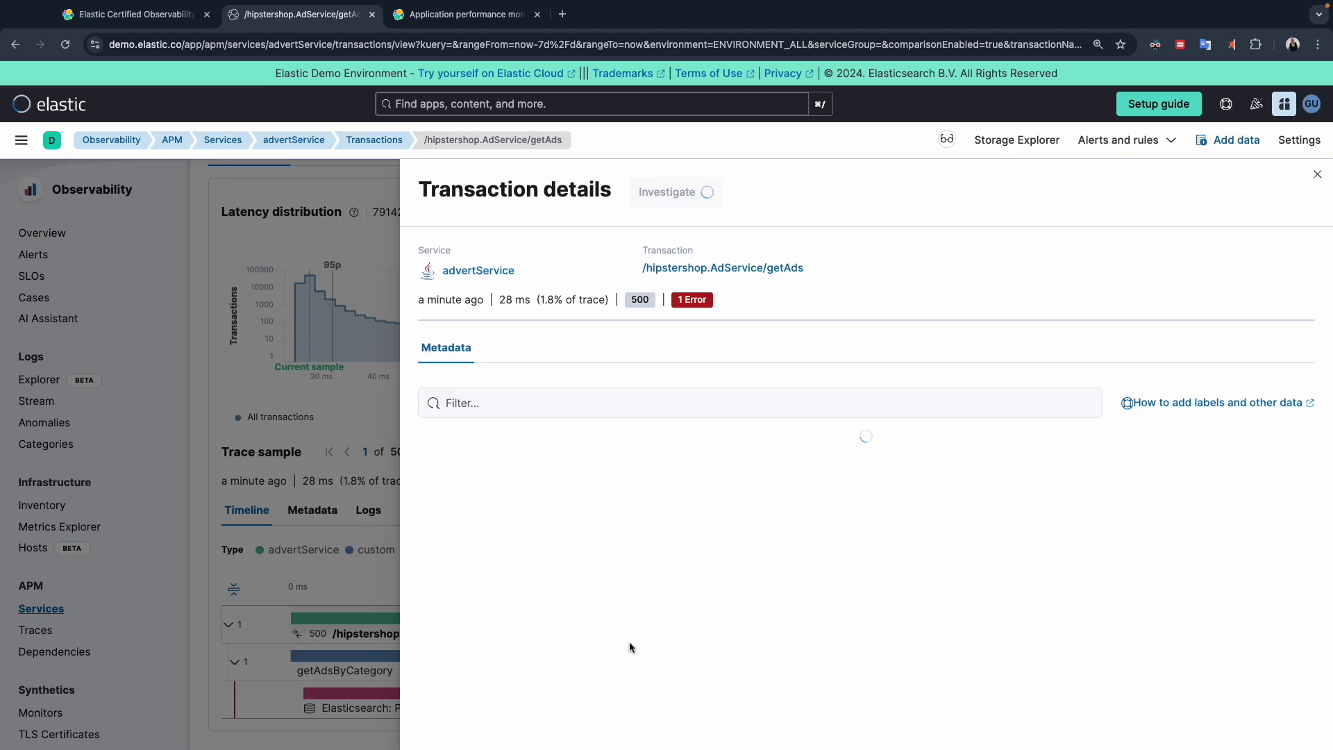
{"action": "left_click", "coordinate": [342, 402]}
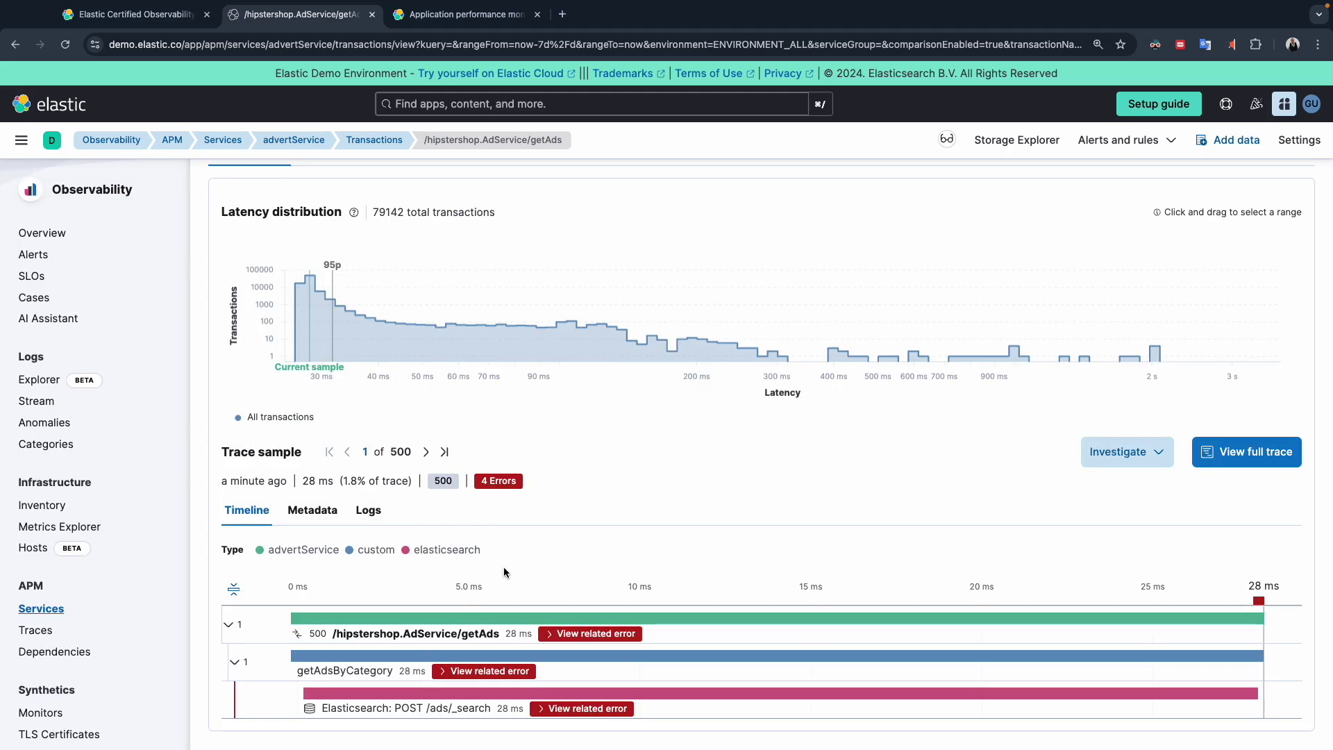
{"action": "left_click", "coordinate": [712, 632]}
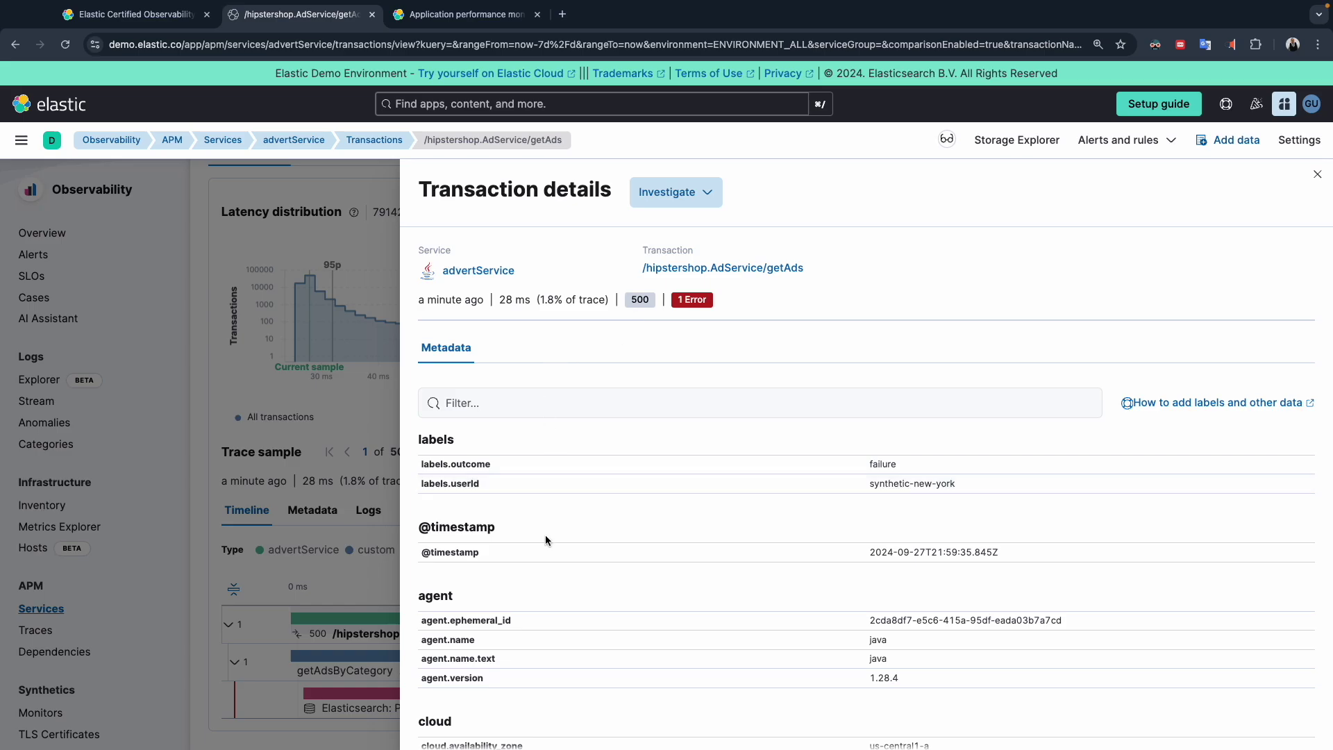
{"action": "scroll", "coordinate": [526, 568], "scroll_direction": "down", "scroll_amount": 12}
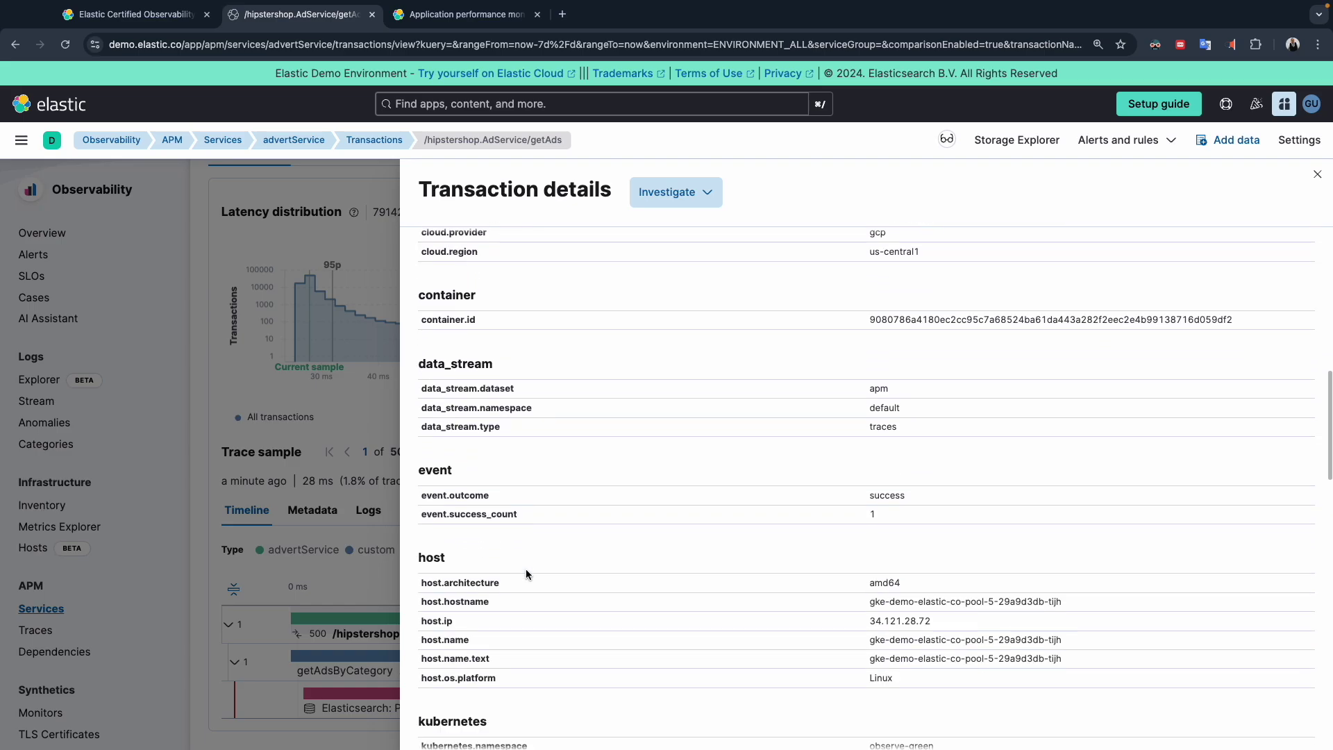
{"action": "scroll", "coordinate": [526, 568], "scroll_direction": "down", "scroll_amount": 10}
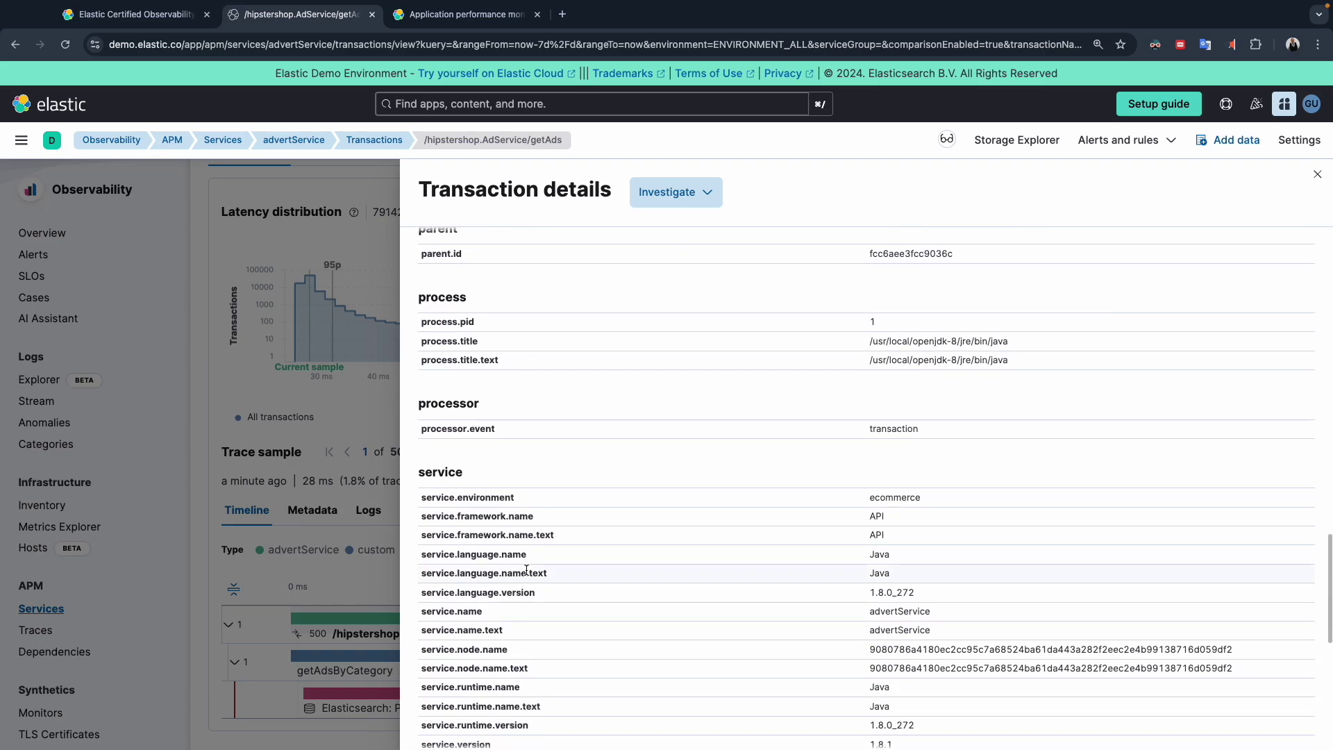
{"action": "scroll", "coordinate": [526, 569], "scroll_direction": "down", "scroll_amount": 7}
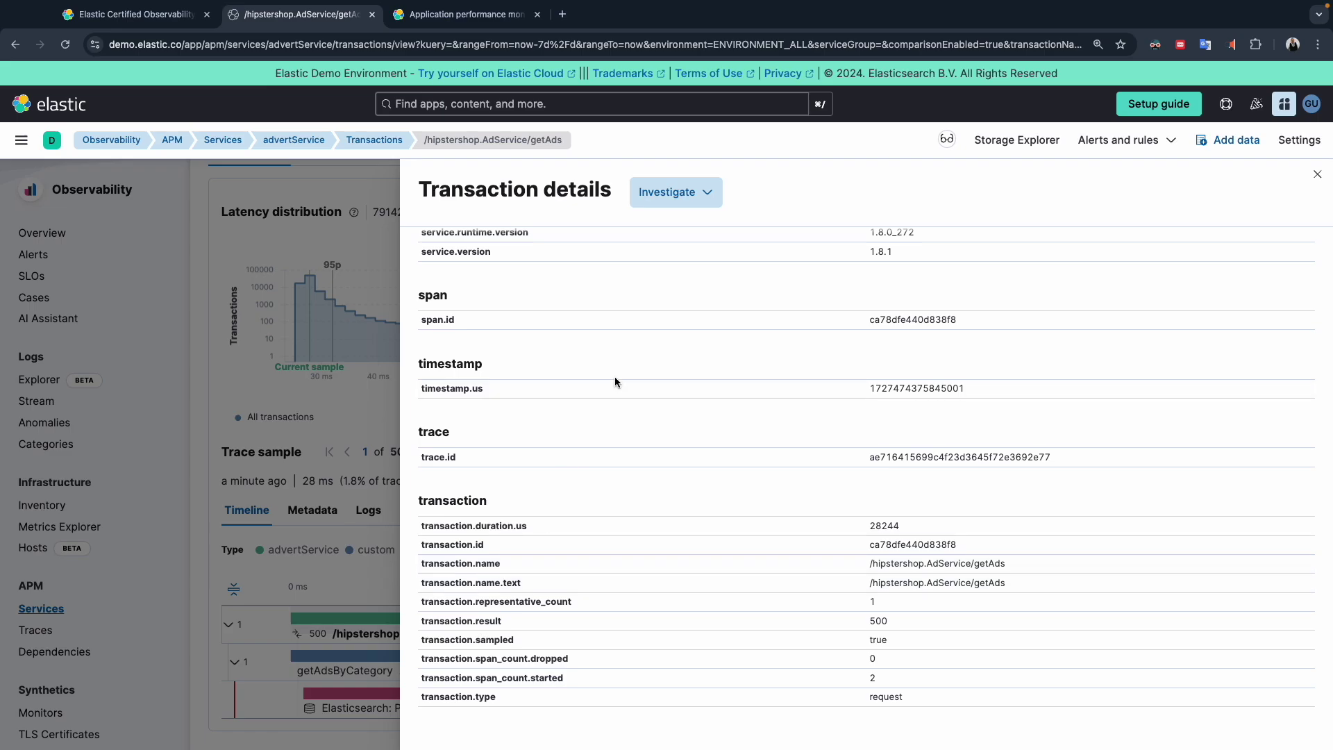
{"action": "scroll", "coordinate": [614, 378], "scroll_direction": "up", "scroll_amount": 15}
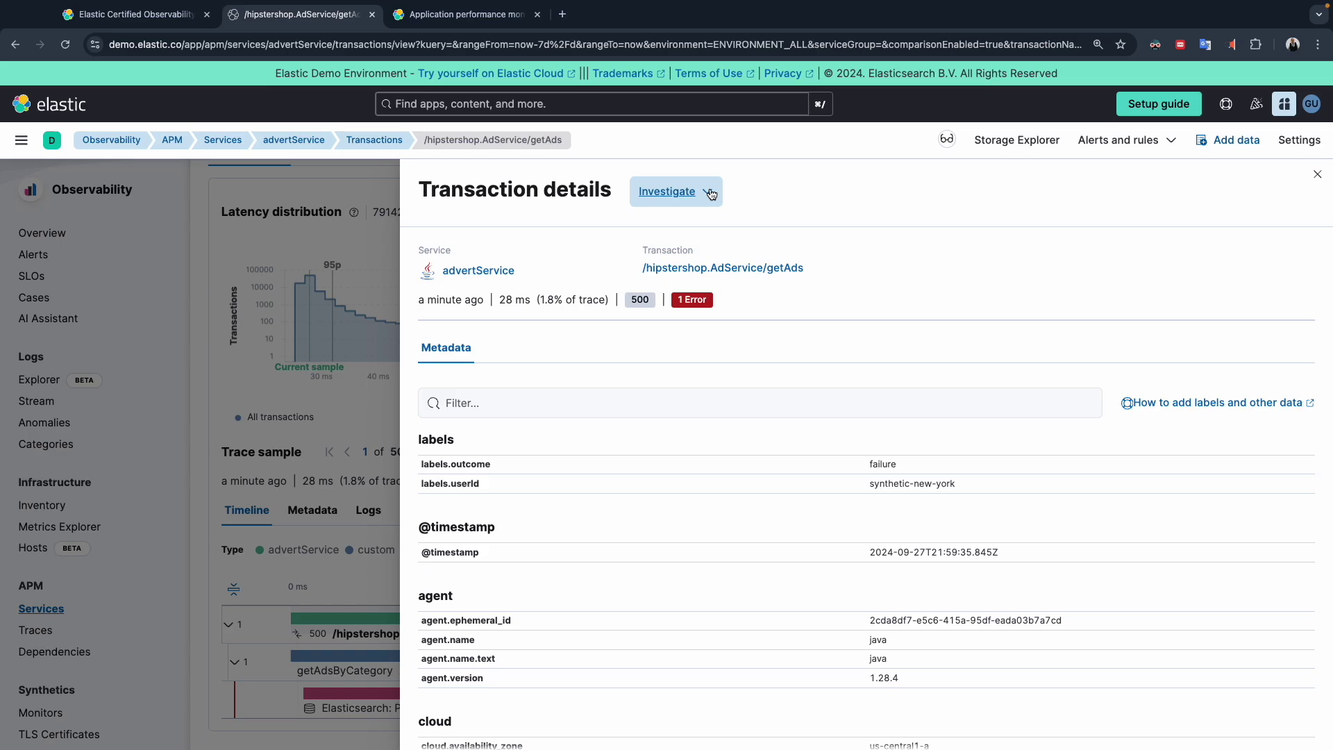
- Review the Investigate options for the getAds transaction, including pod, container, host and trace links, and close its details
{"action": "left_click", "coordinate": [711, 194]}
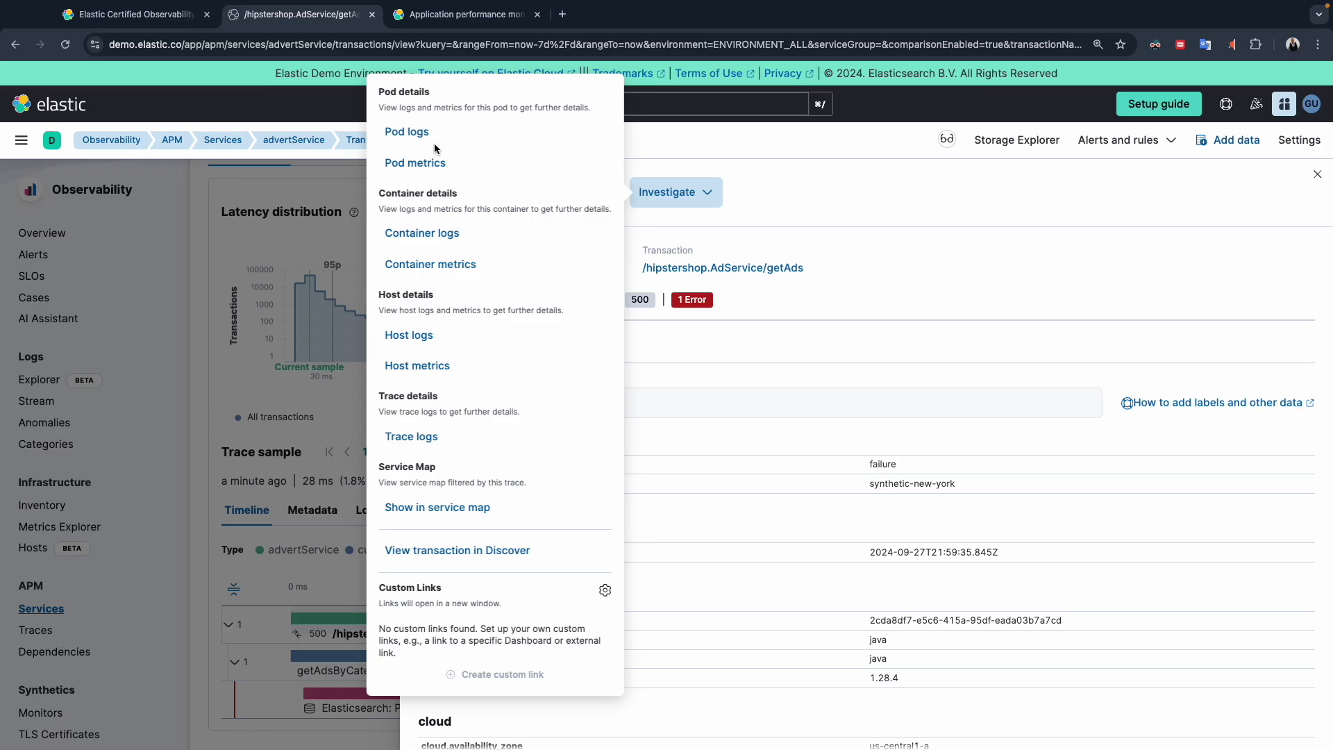
{"action": "left_click", "coordinate": [209, 248]}
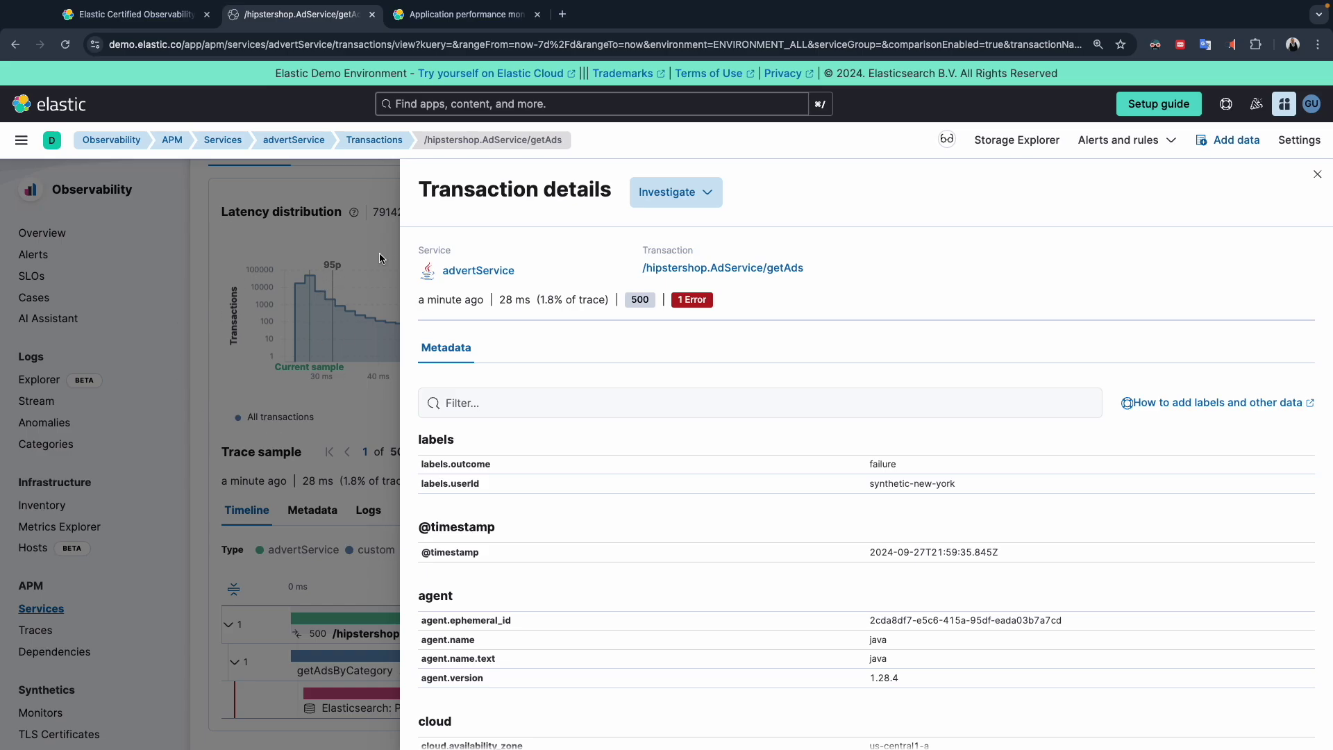
{"action": "left_click", "coordinate": [668, 195]}
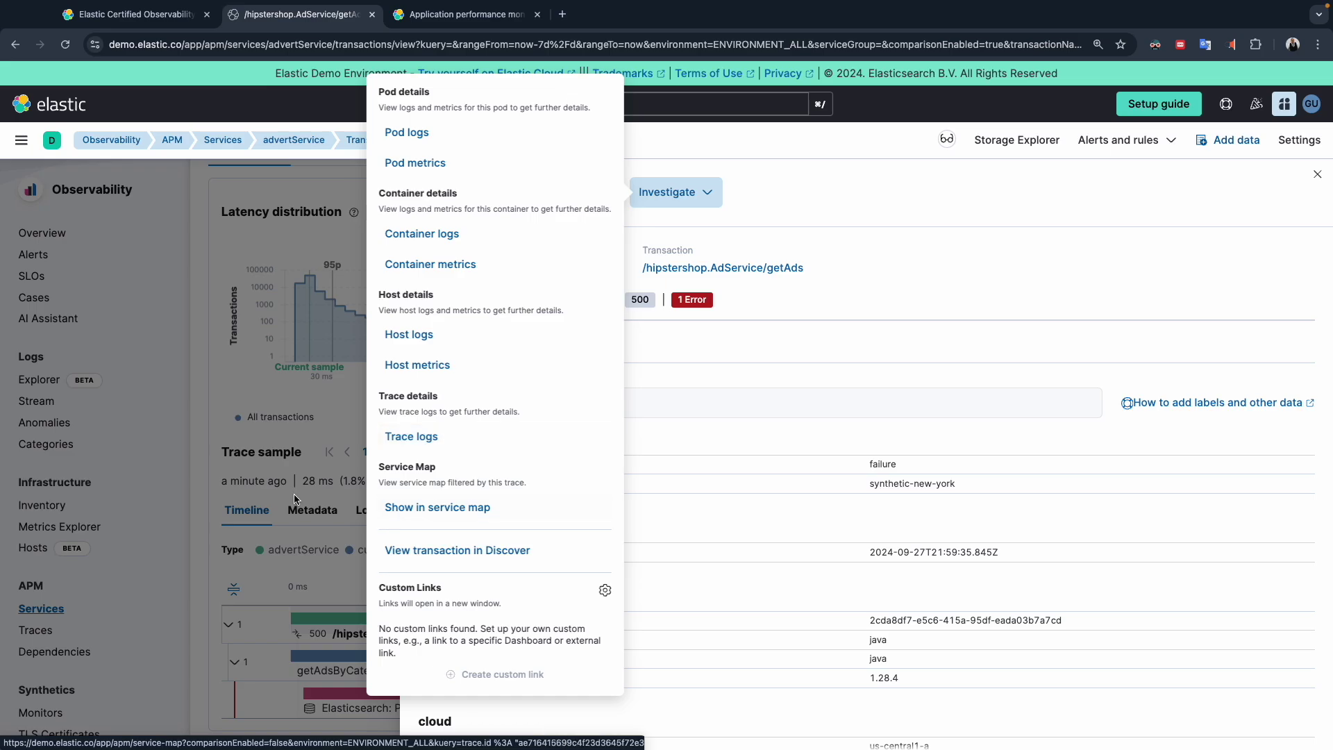
{"action": "left_click", "coordinate": [217, 237]}
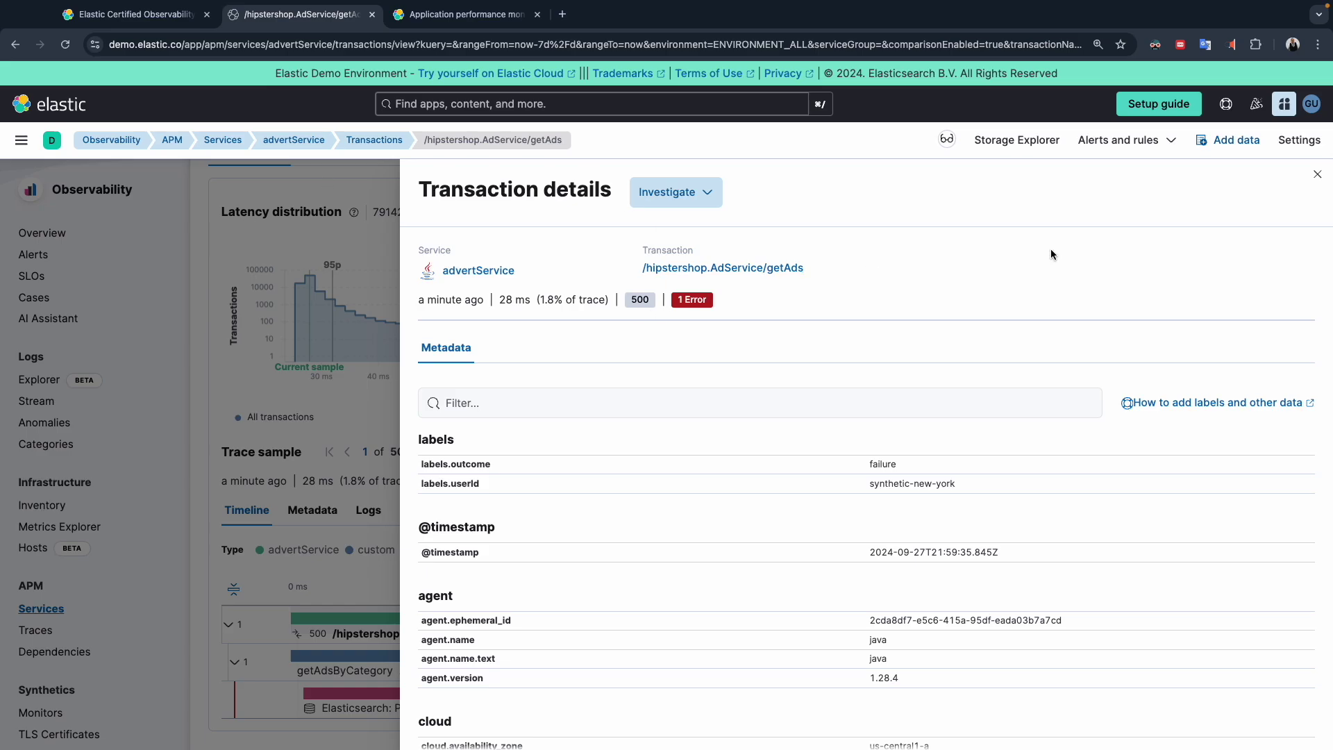
{"action": "left_click", "coordinate": [1316, 174]}
{"action": "scroll", "coordinate": [589, 340], "scroll_direction": "up", "scroll_amount": 10}
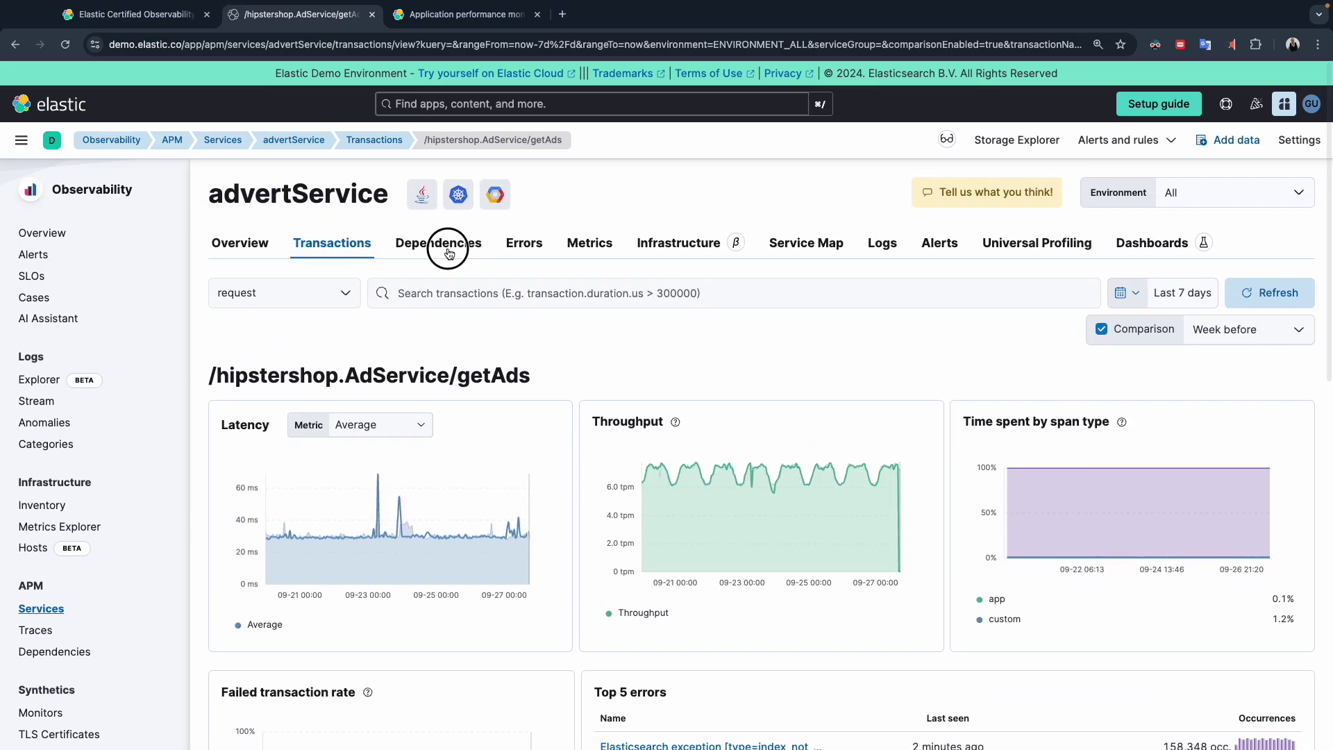
- View advertService's dependencies, and return to the services list to open the service map of all services
{"action": "left_click", "coordinate": [446, 255]}
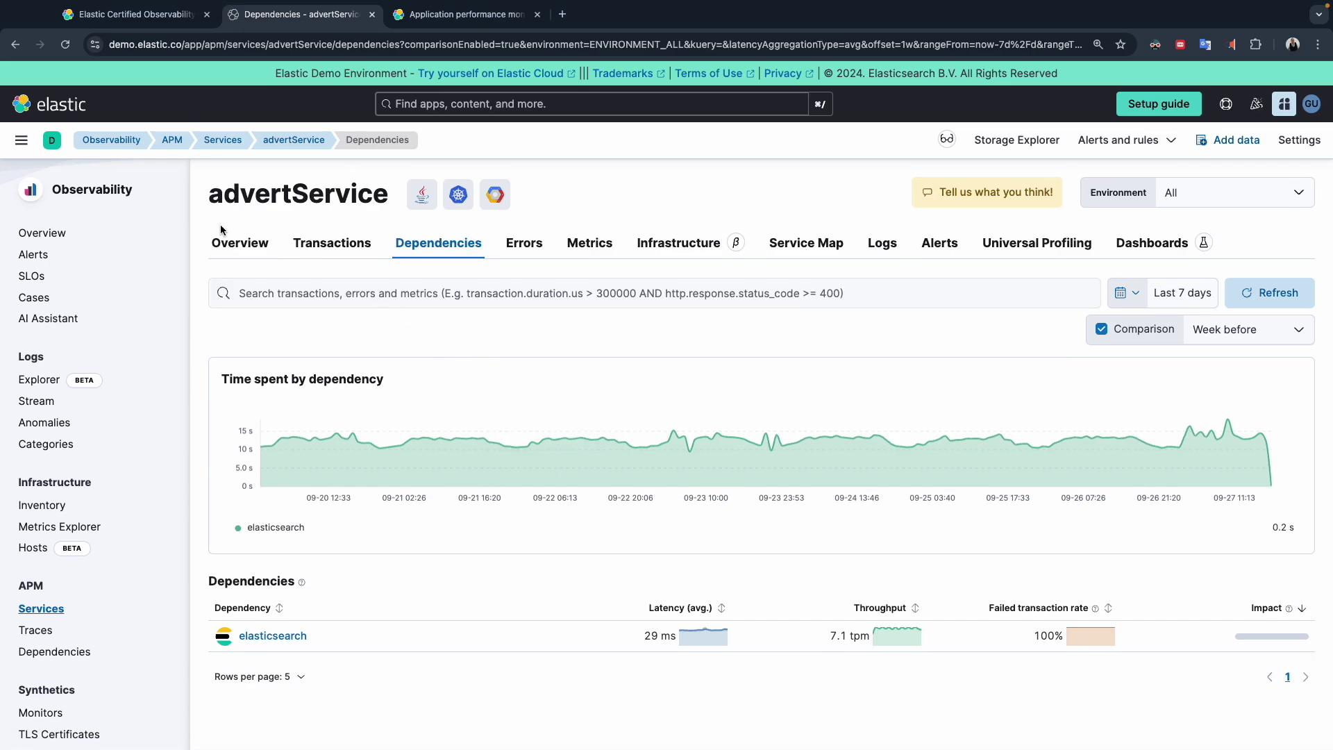
{"action": "left_click", "coordinate": [42, 609]}
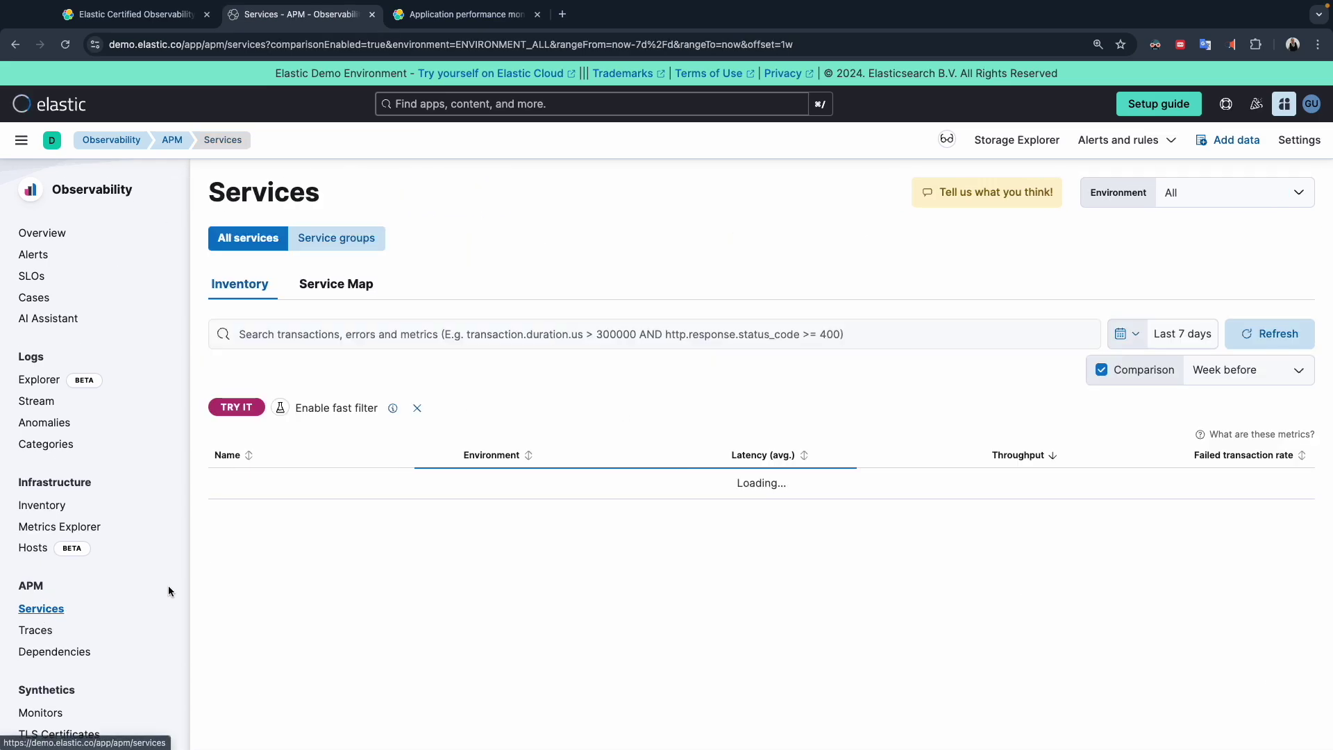
{"action": "left_click", "coordinate": [335, 285]}
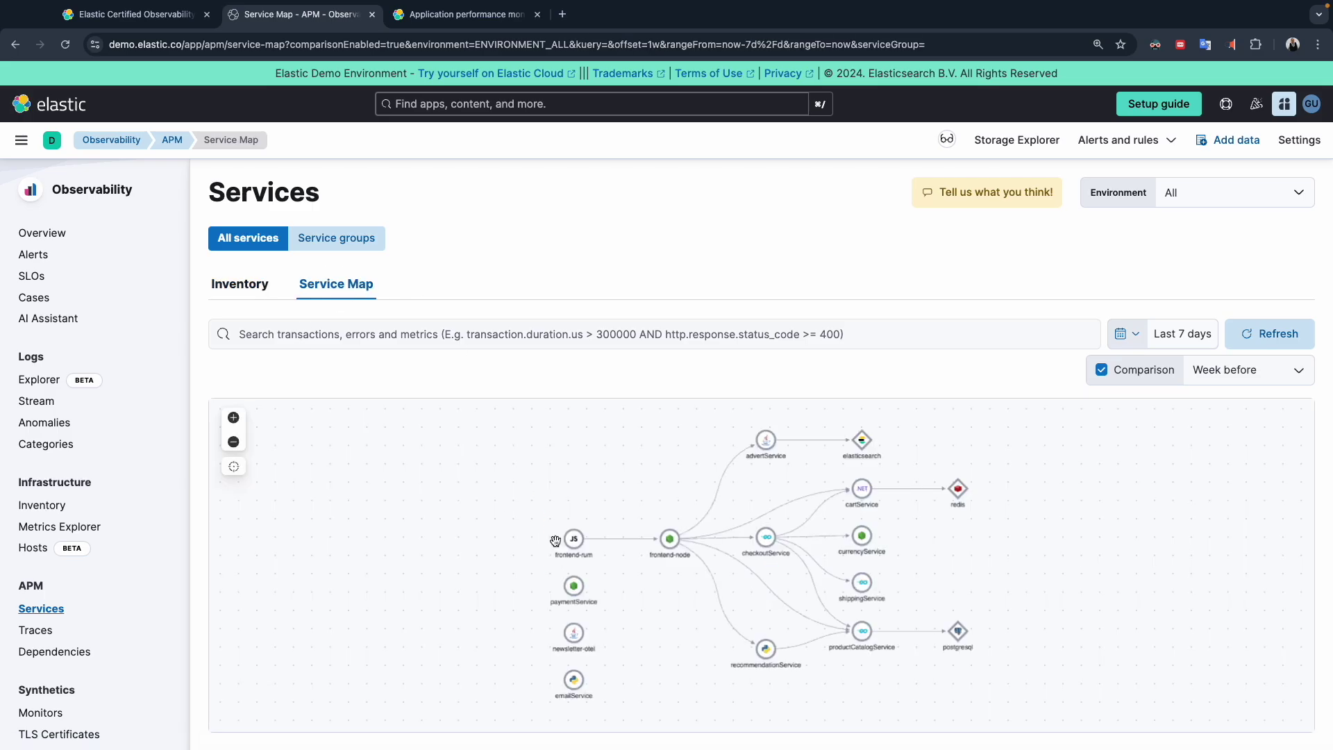
- Open advertService's service details from the service map and show its dependencies
{"action": "left_click", "coordinate": [766, 439]}
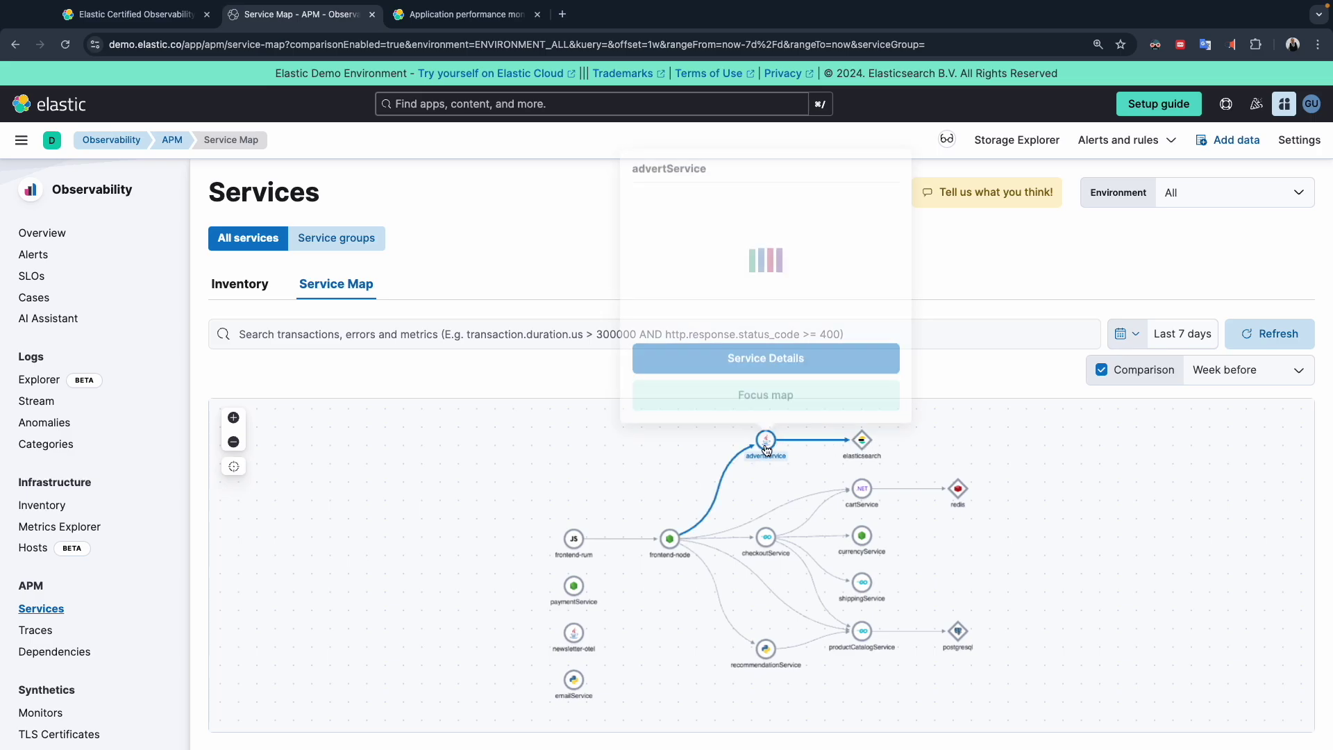
{"action": "left_click", "coordinate": [767, 369]}
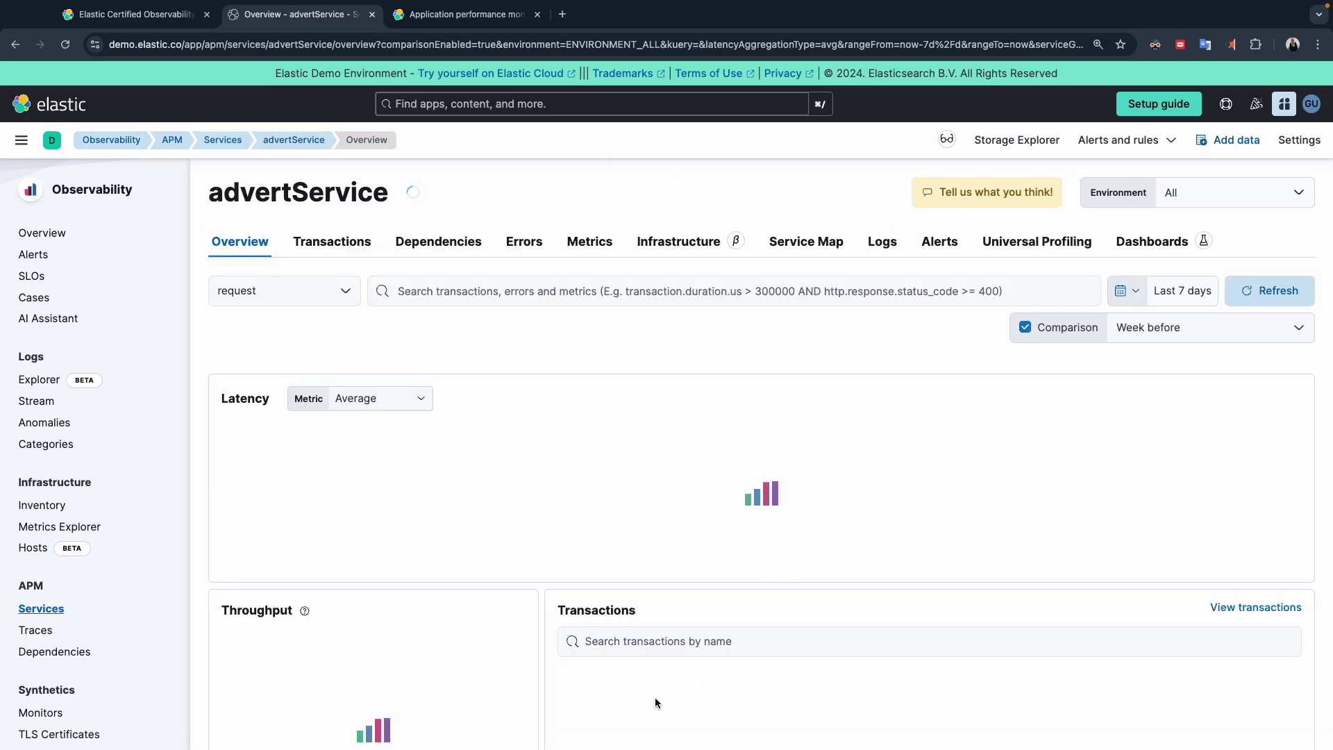
{"action": "left_click", "coordinate": [455, 253]}
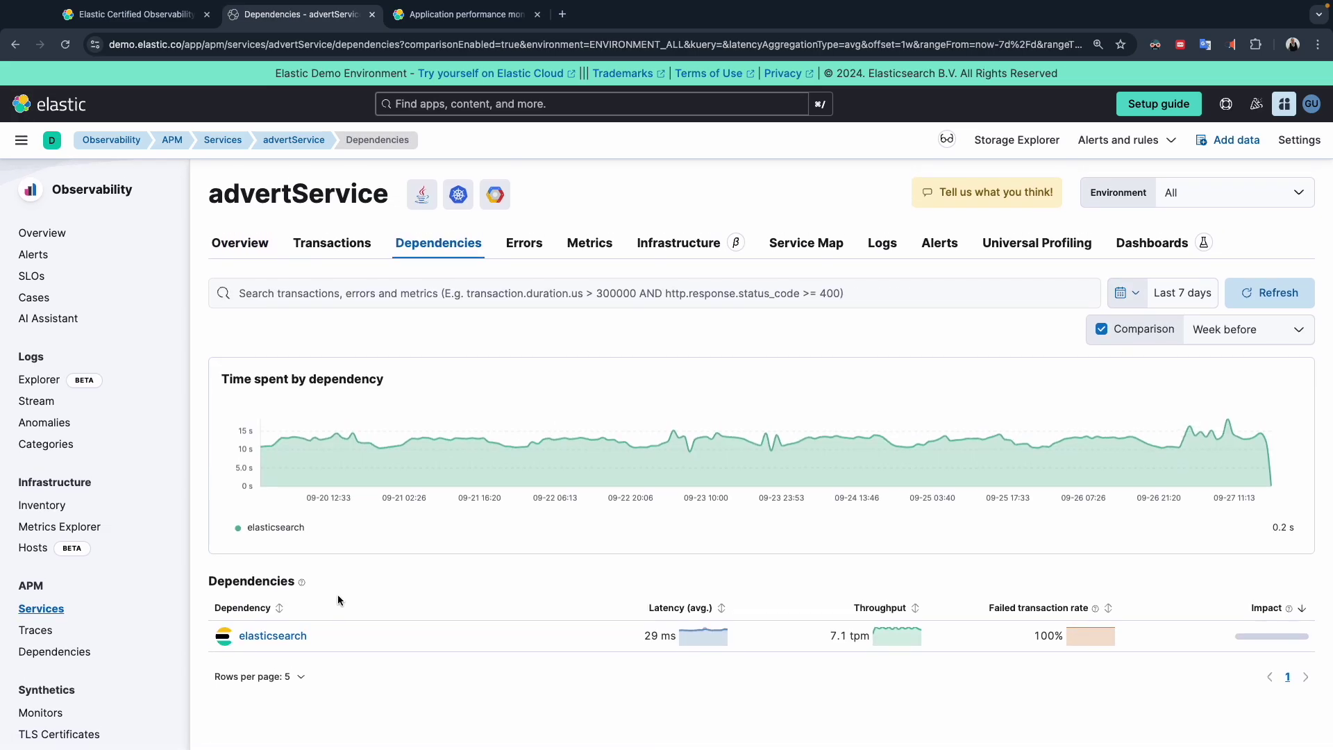
- Examine the elasticsearch dependency's overview charts and operations, and return through its upstream service to advertService's dependencies
{"action": "left_click", "coordinate": [255, 630]}
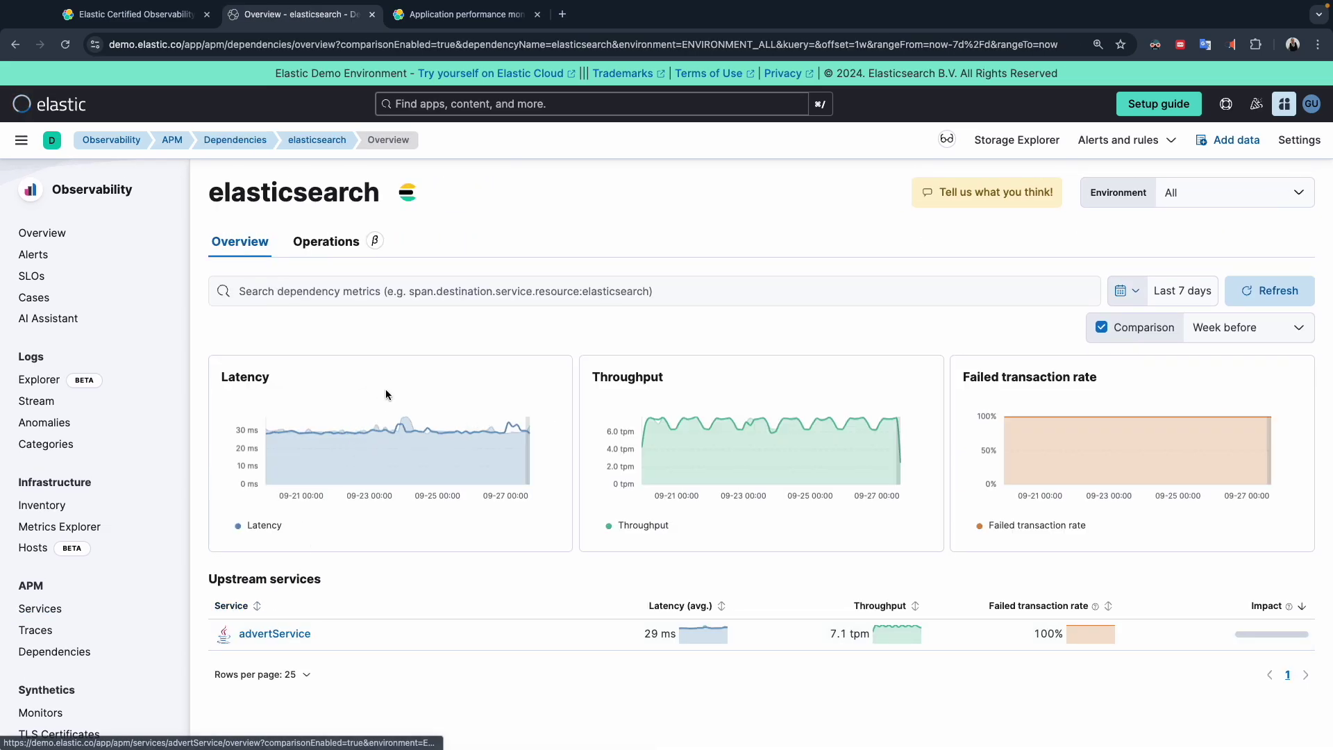
{"action": "mouse_move", "coordinate": [368, 431]}
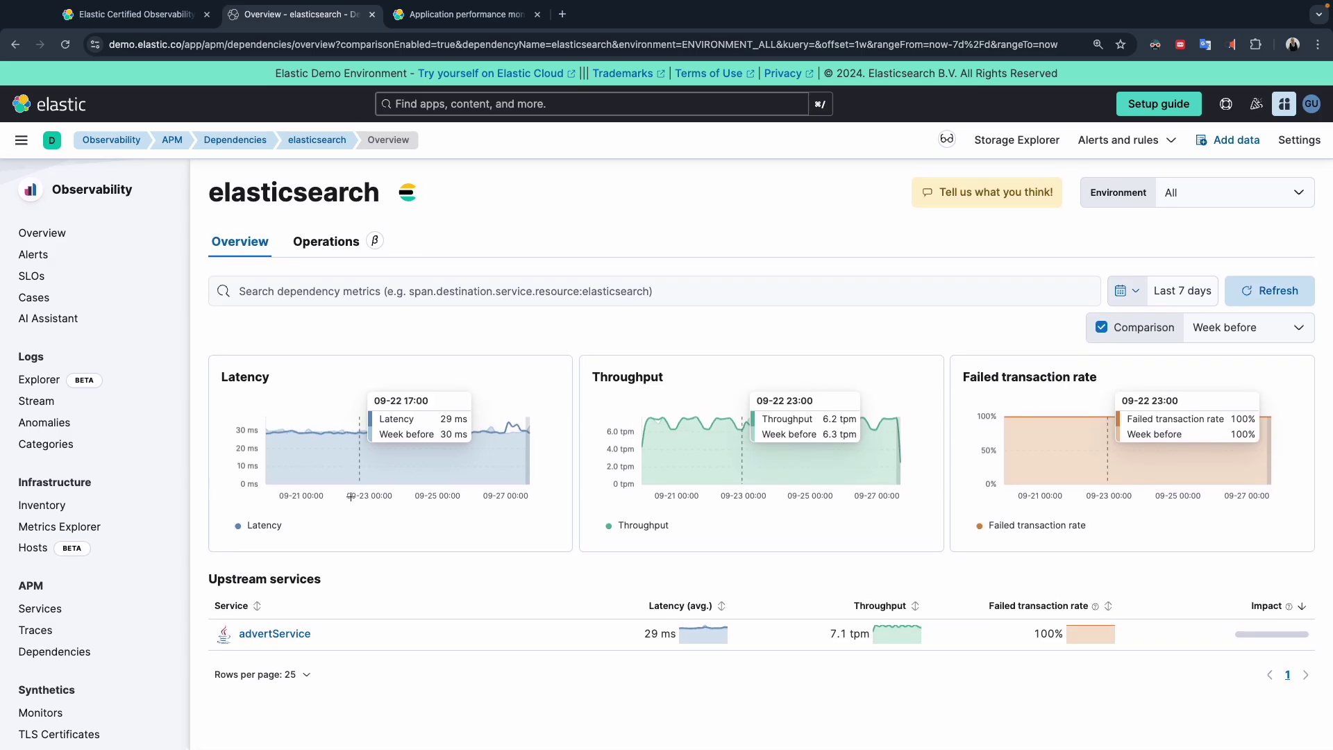
{"action": "left_click", "coordinate": [341, 250]}
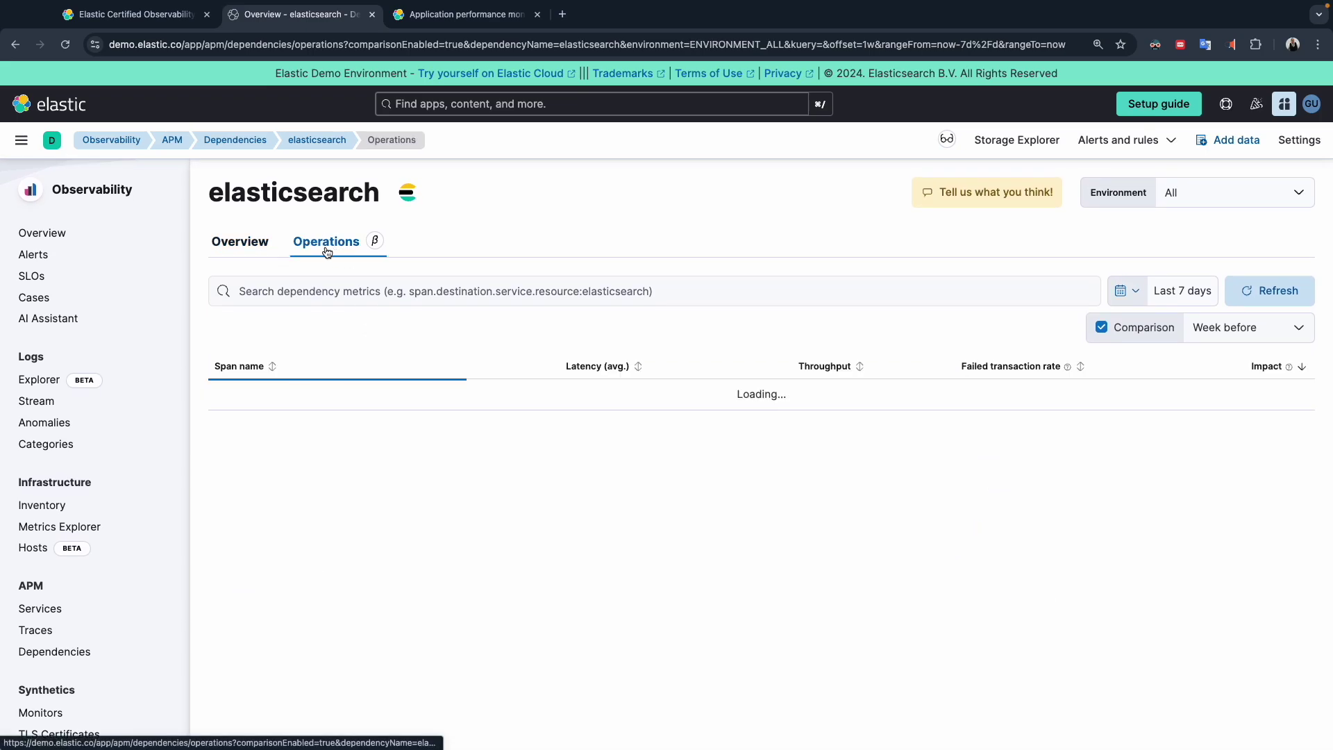
{"action": "left_click", "coordinate": [238, 240]}
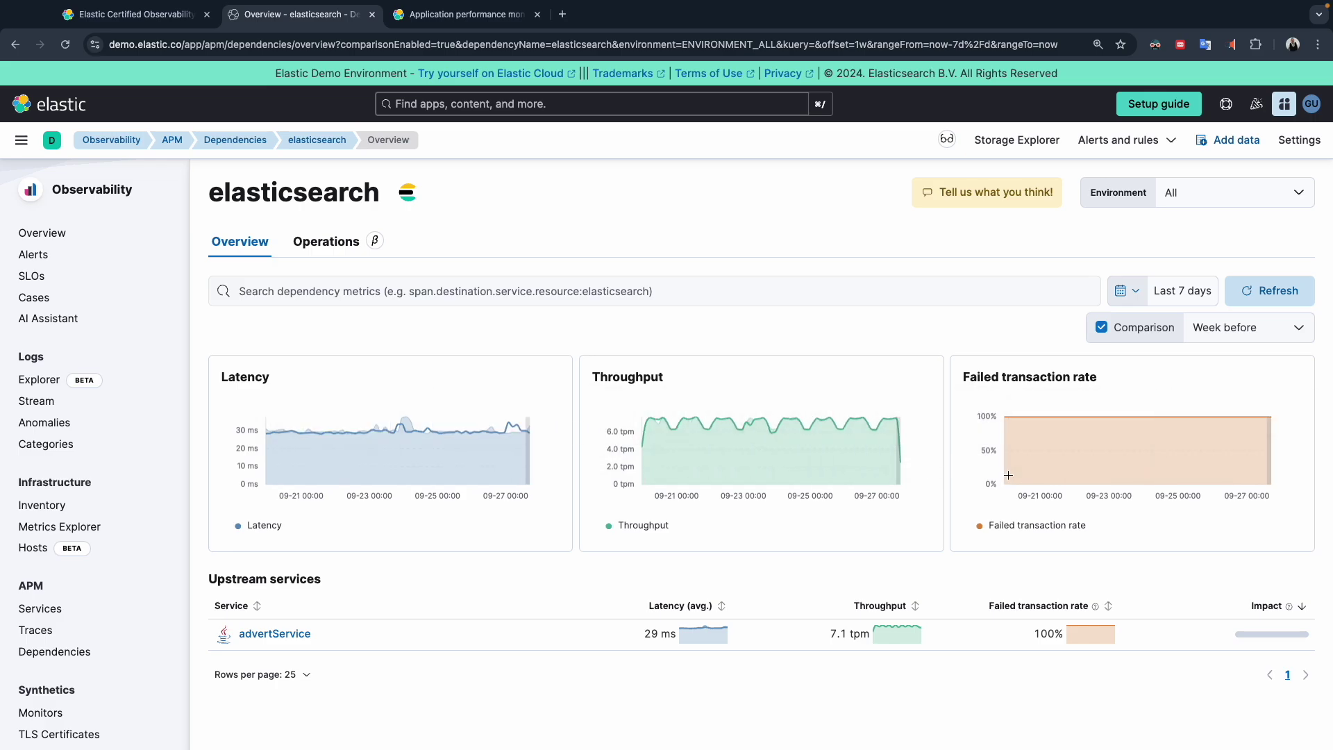
{"action": "left_click", "coordinate": [274, 633]}
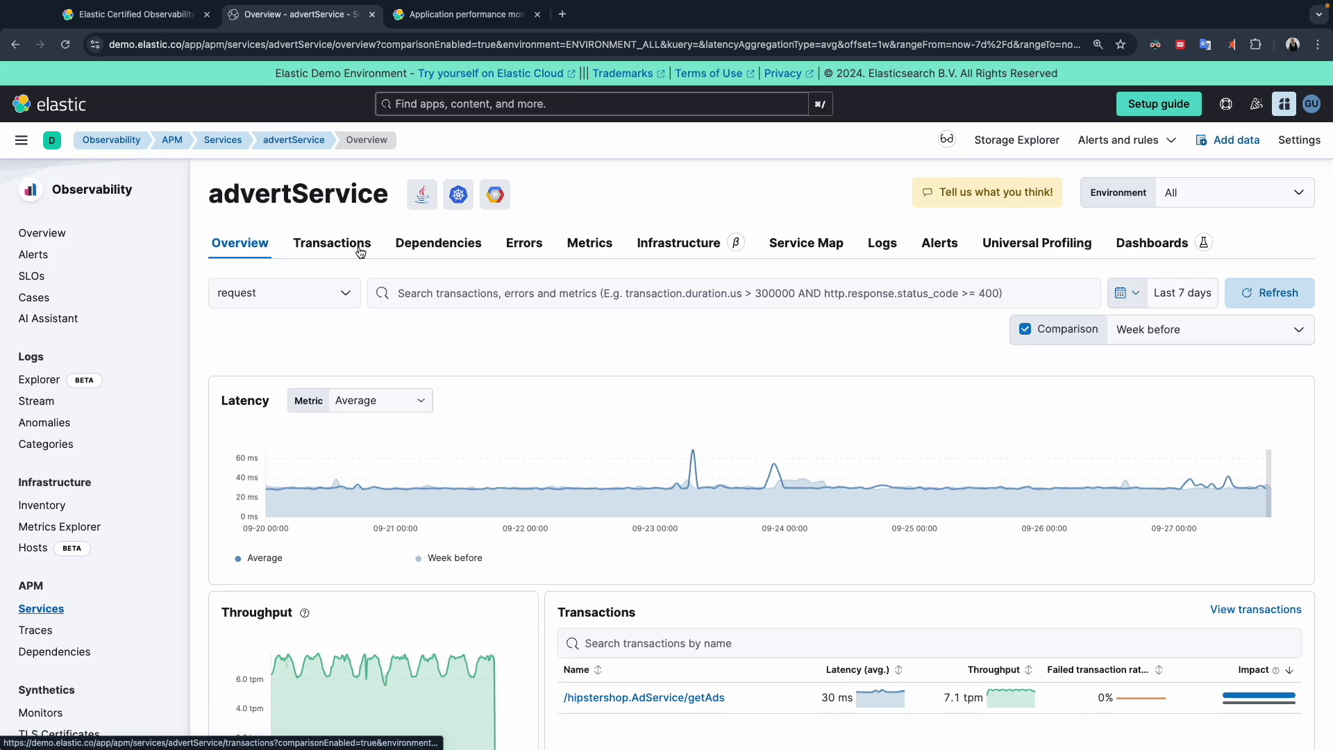
{"action": "left_click", "coordinate": [445, 250]}
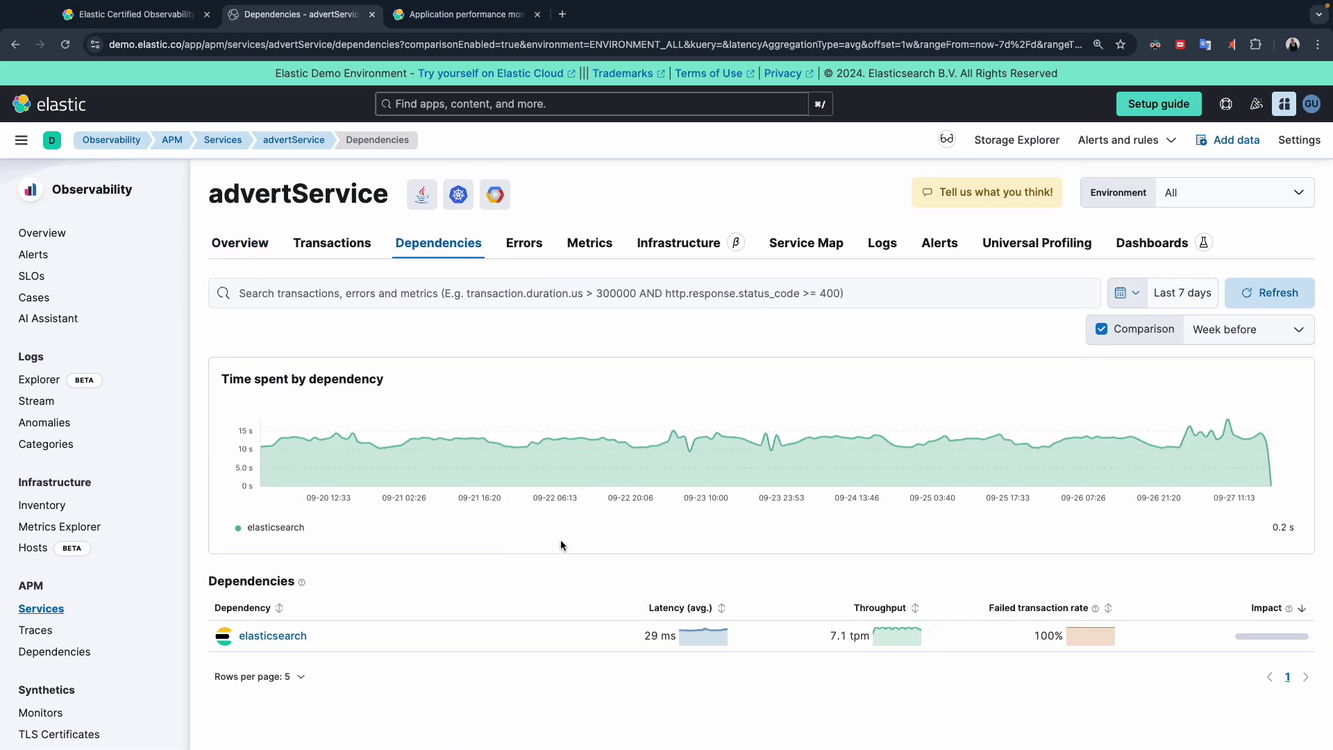
- Open advertService's errors and look over the error occurrences, the failed transaction rate and the list of error groups
{"action": "left_click", "coordinate": [516, 254]}
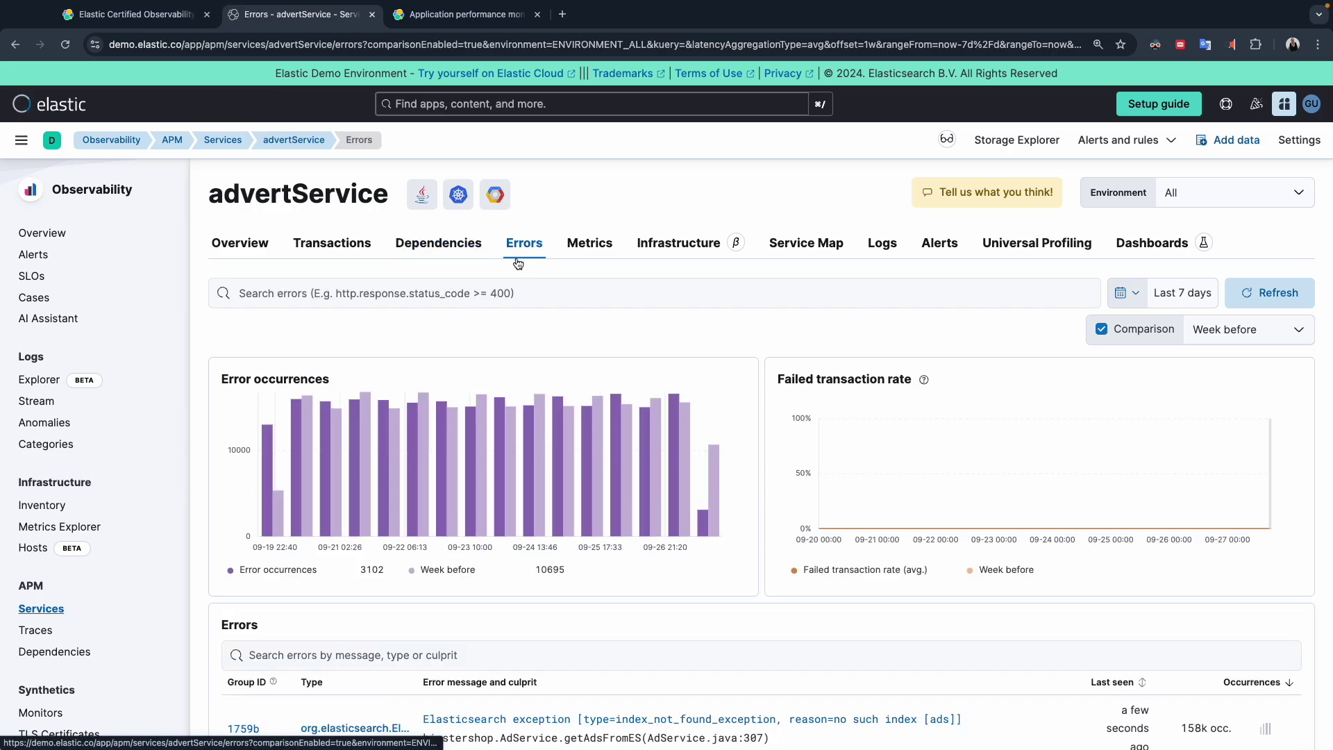
{"action": "scroll", "coordinate": [494, 502], "scroll_direction": "down", "scroll_amount": 1}
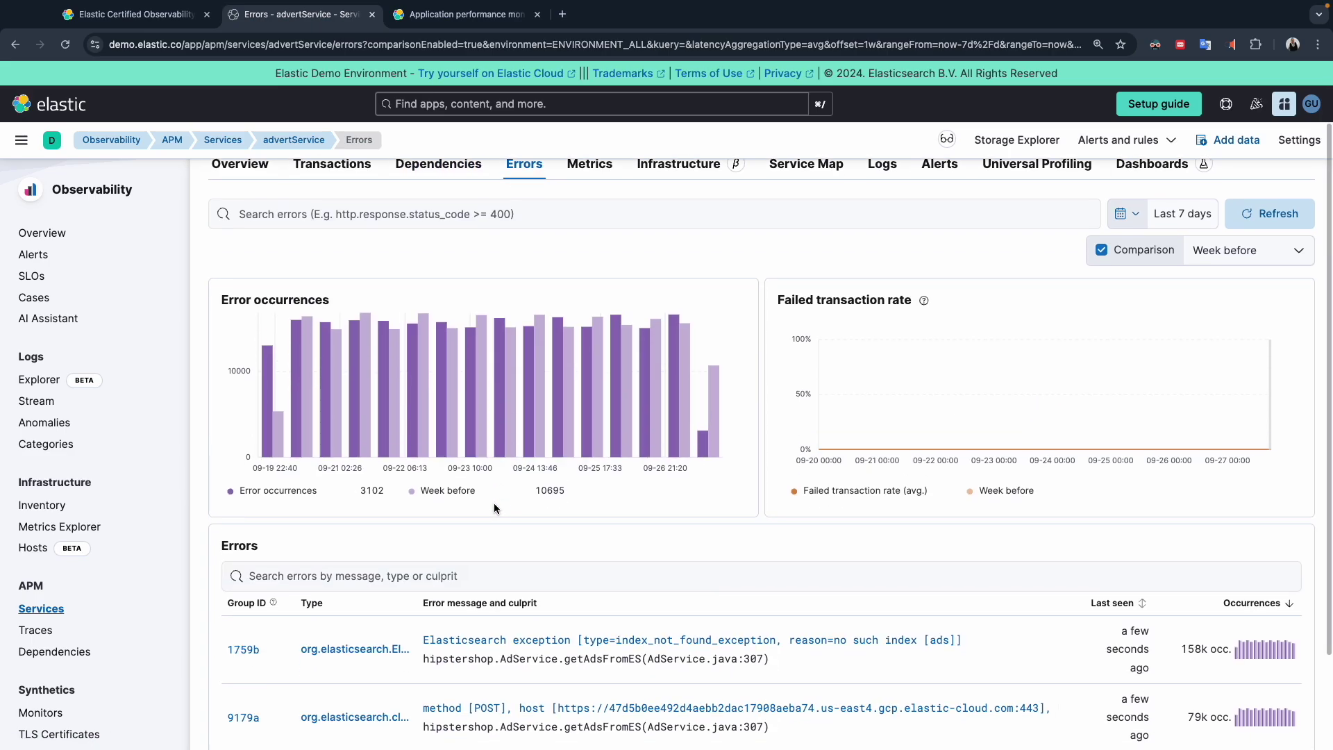
{"action": "mouse_move", "coordinate": [306, 324]}
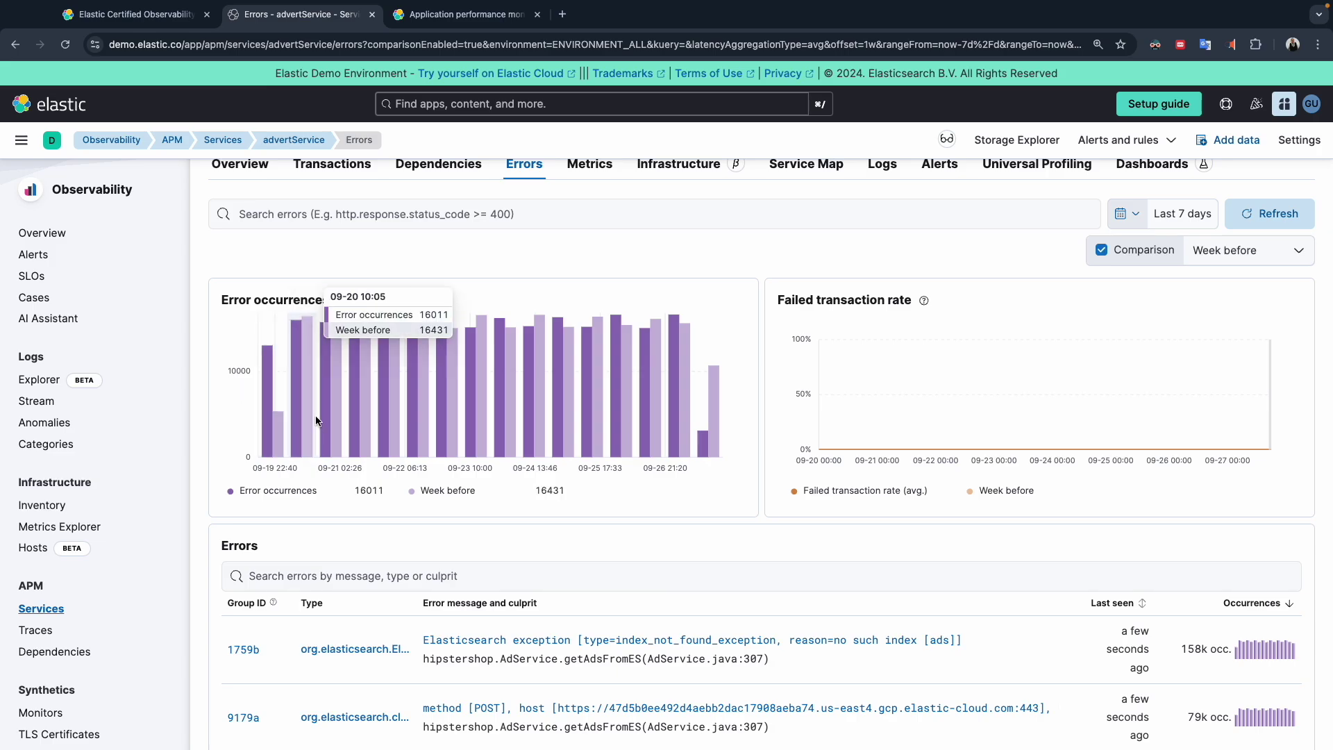
{"action": "mouse_move", "coordinate": [267, 440]}
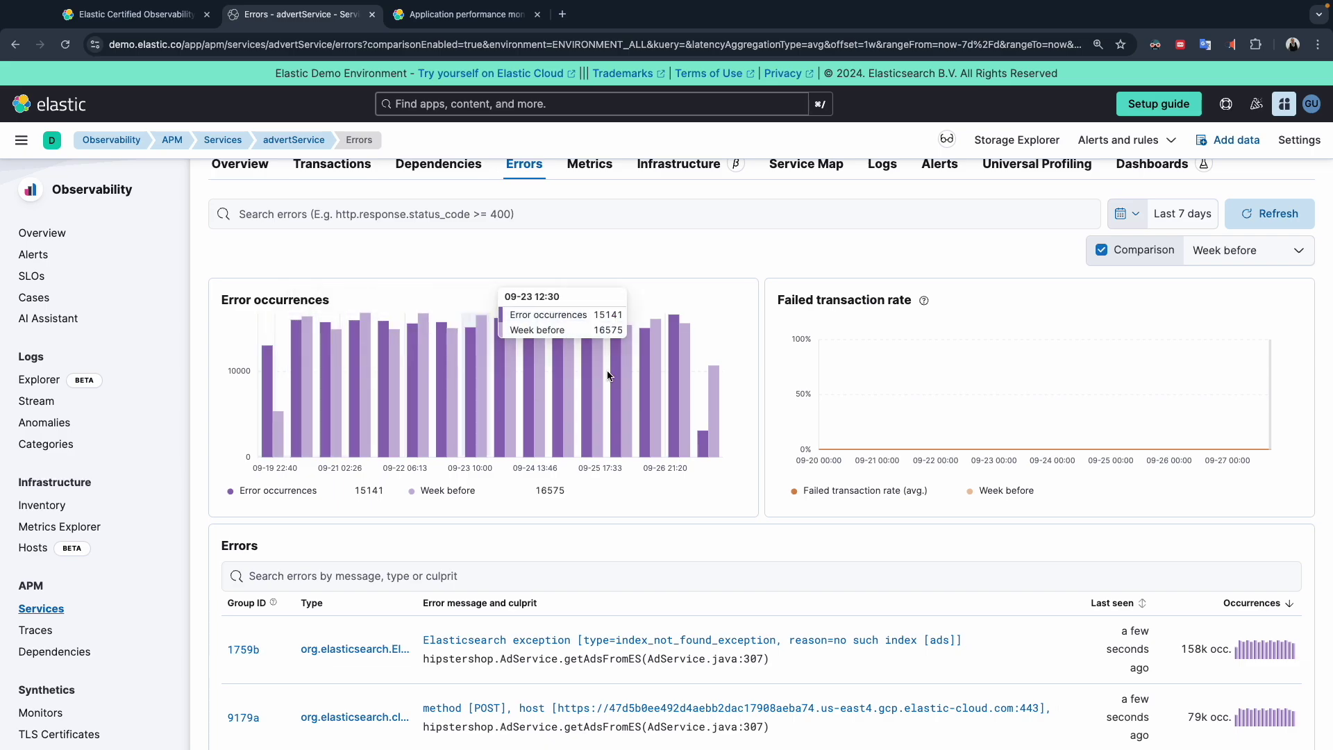
{"action": "scroll", "coordinate": [895, 482], "scroll_direction": "down", "scroll_amount": 2}
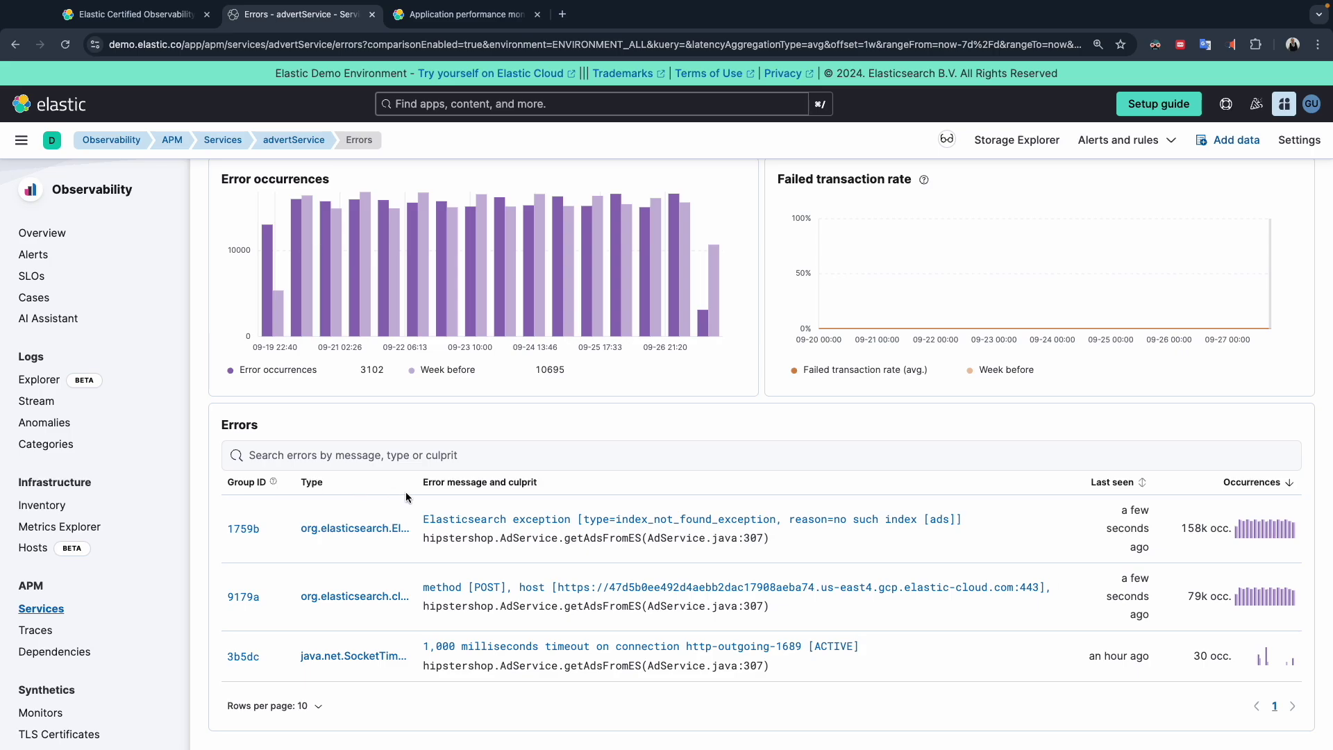
- Open the index_not_found_exception error group and examine its error sample, expanding the first group of library frames in the exception stack trace
{"action": "left_click", "coordinate": [783, 519]}
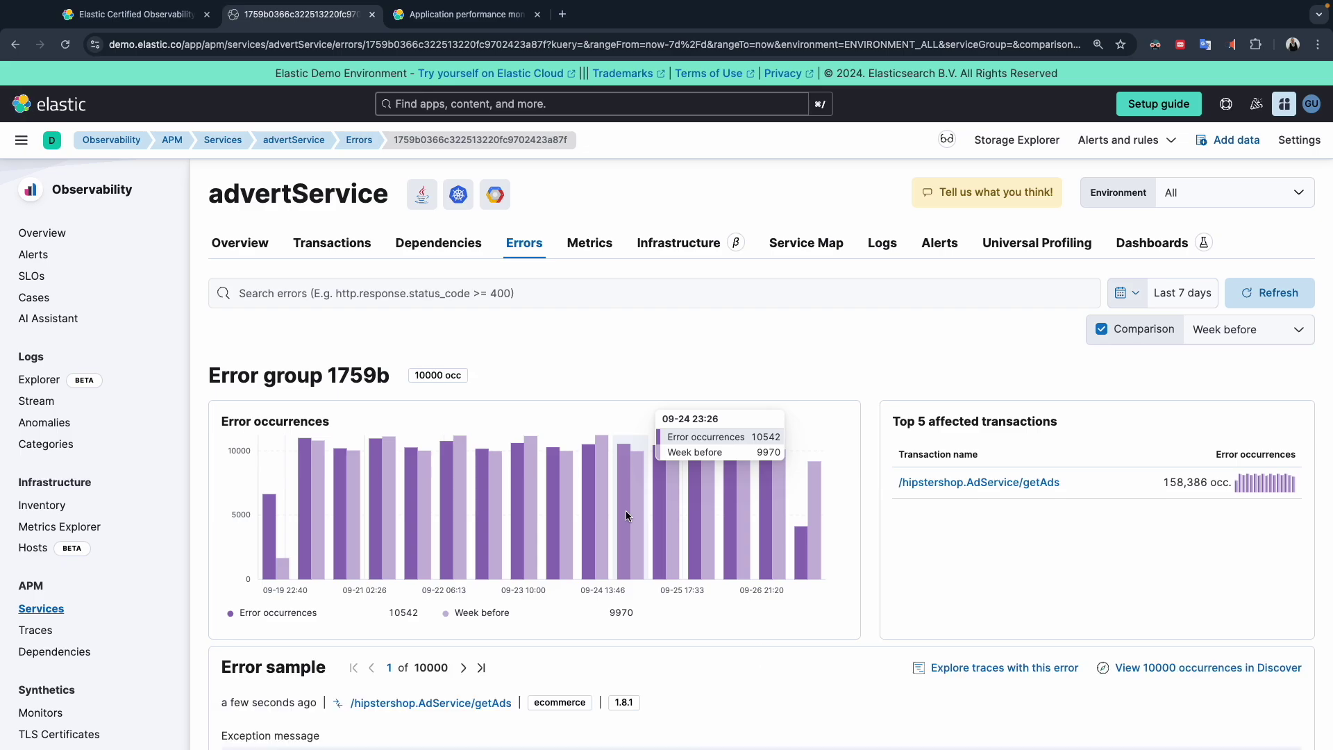
{"action": "scroll", "coordinate": [626, 516], "scroll_direction": "down", "scroll_amount": 7}
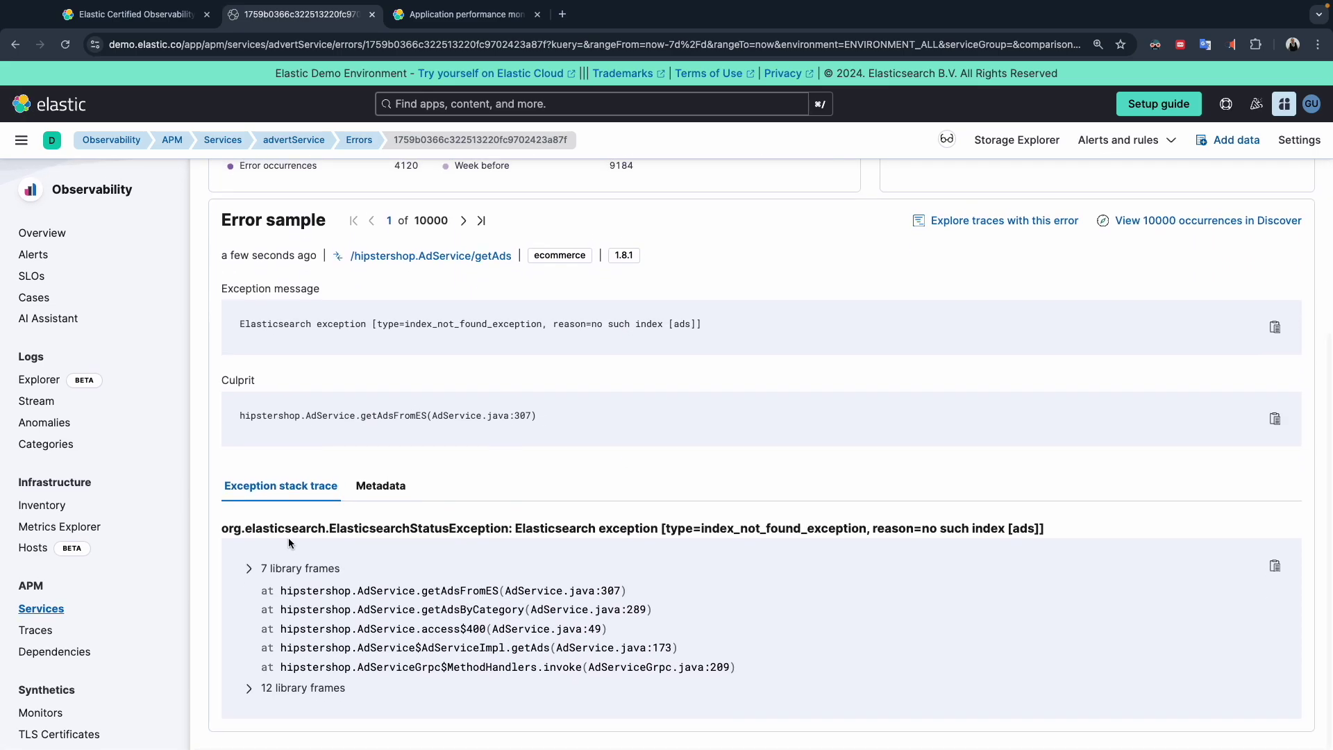
{"action": "left_click", "coordinate": [248, 569]}
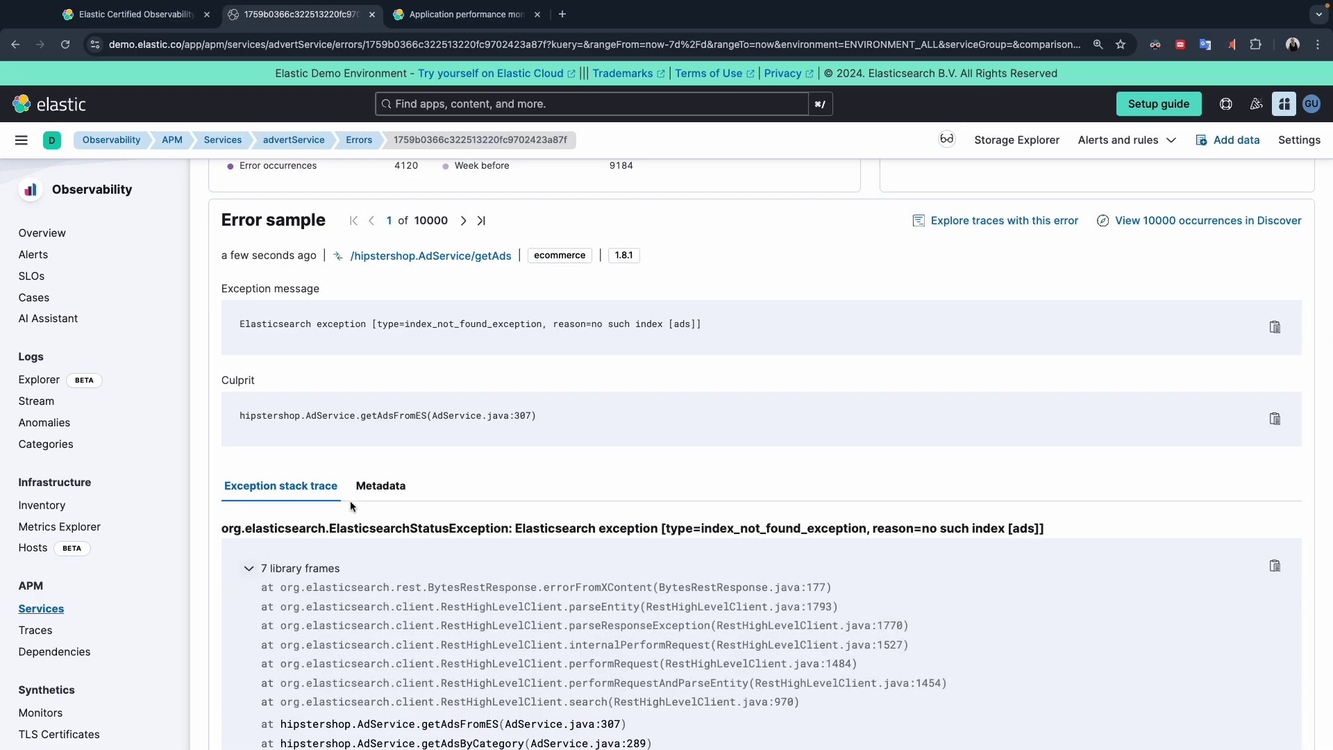
{"action": "scroll", "coordinate": [349, 647], "scroll_direction": "down", "scroll_amount": 2}
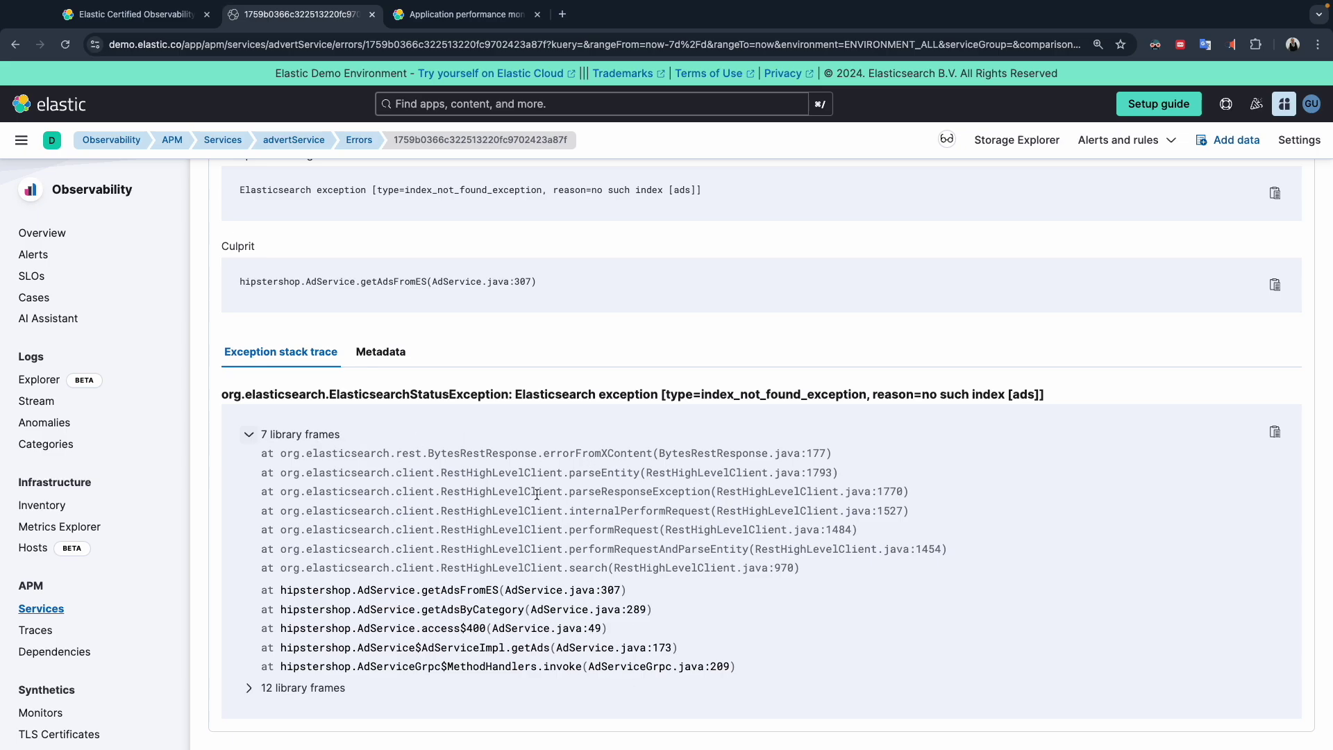
{"action": "scroll", "coordinate": [546, 493], "scroll_direction": "up", "scroll_amount": 3}
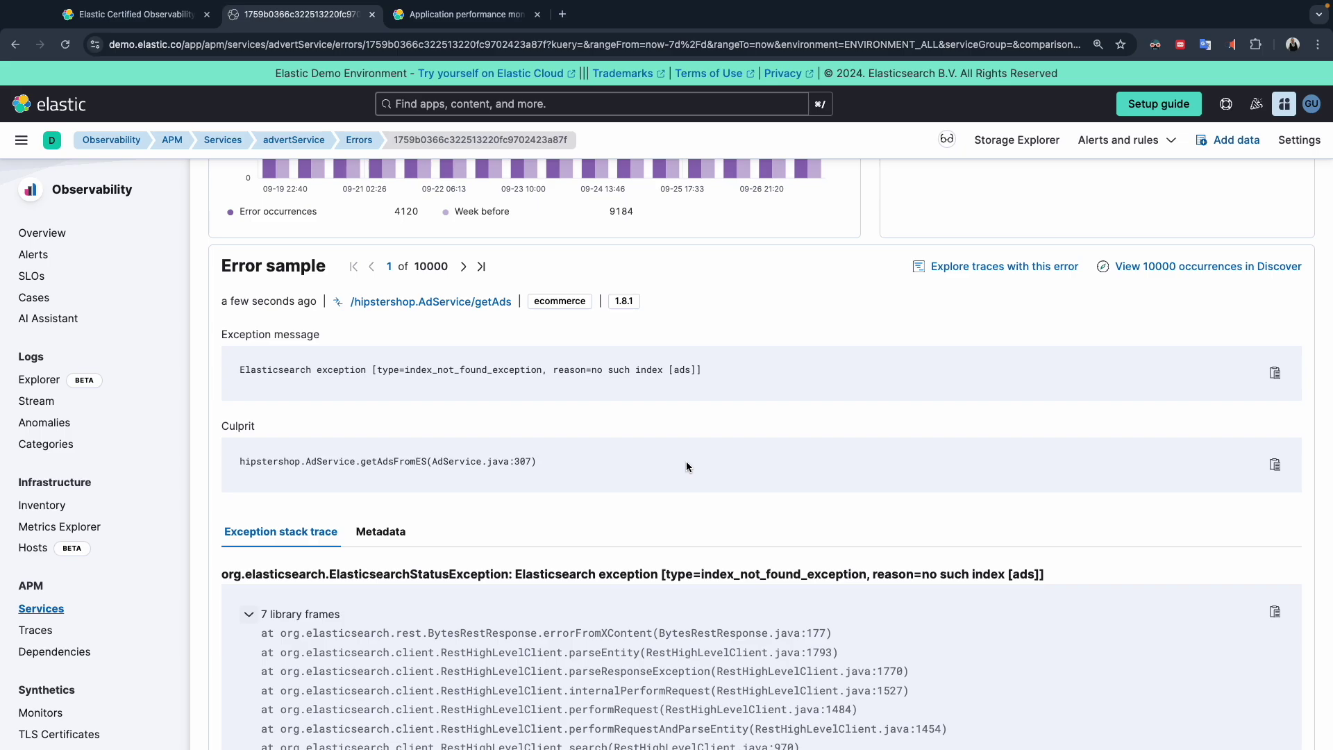
{"action": "scroll", "coordinate": [586, 383], "scroll_direction": "up", "scroll_amount": 2}
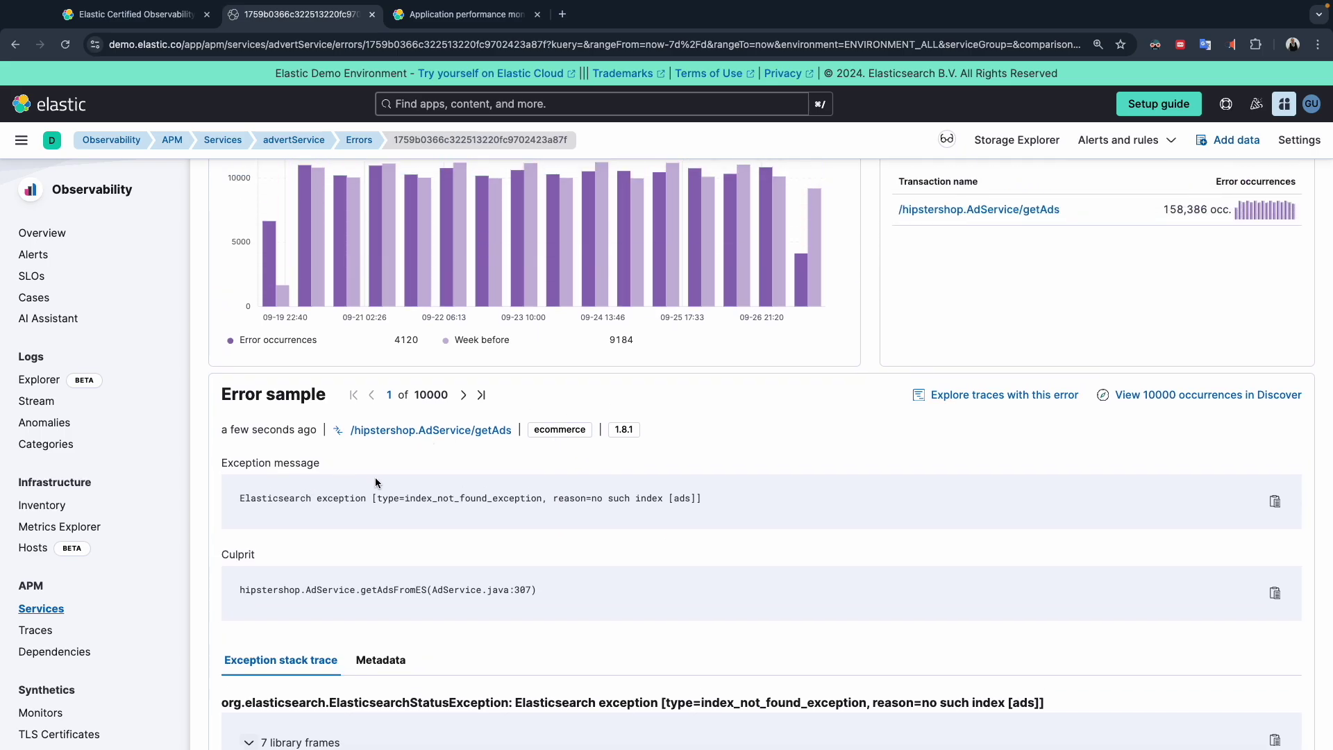
{"action": "scroll", "coordinate": [423, 464], "scroll_direction": "up", "scroll_amount": 2}
{"action": "scroll", "coordinate": [424, 460], "scroll_direction": "up", "scroll_amount": 3}
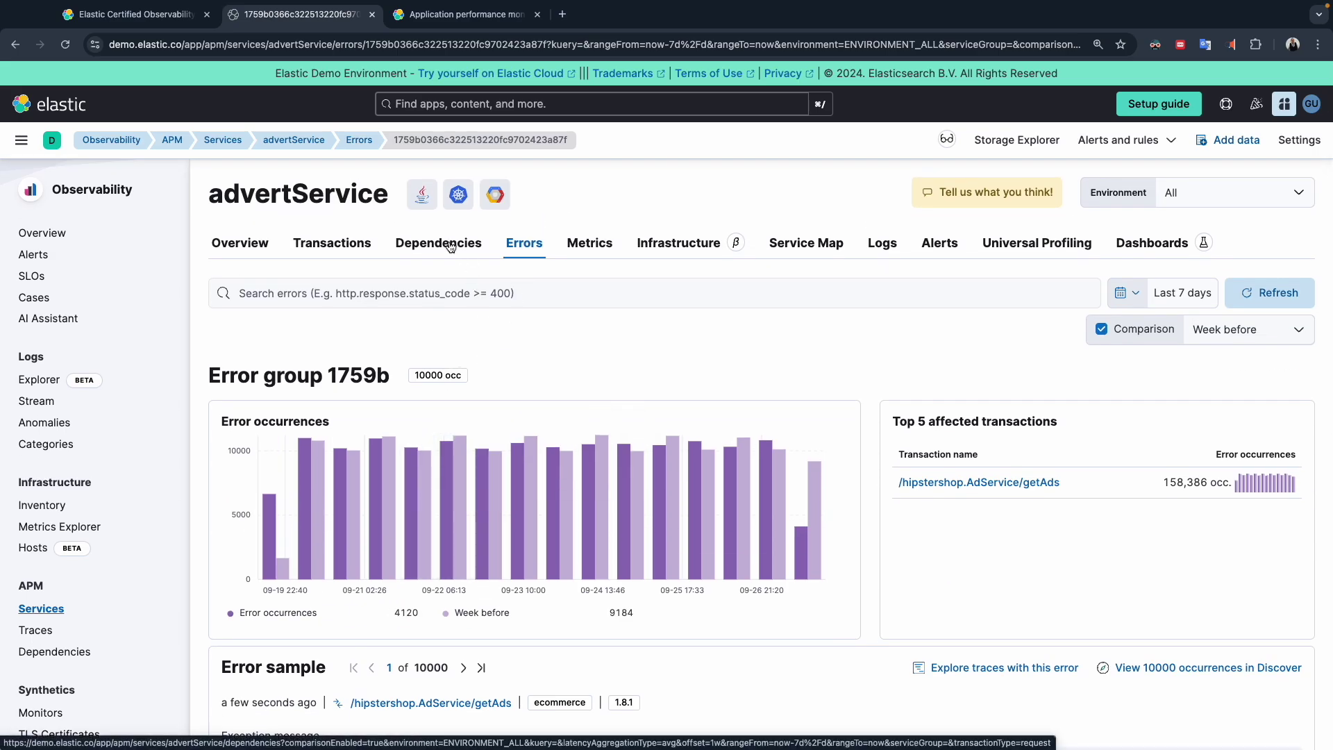
- Open advertService's metrics and look over the JVM summary table, CPU usage and system memory usage
{"action": "left_click", "coordinate": [606, 246]}
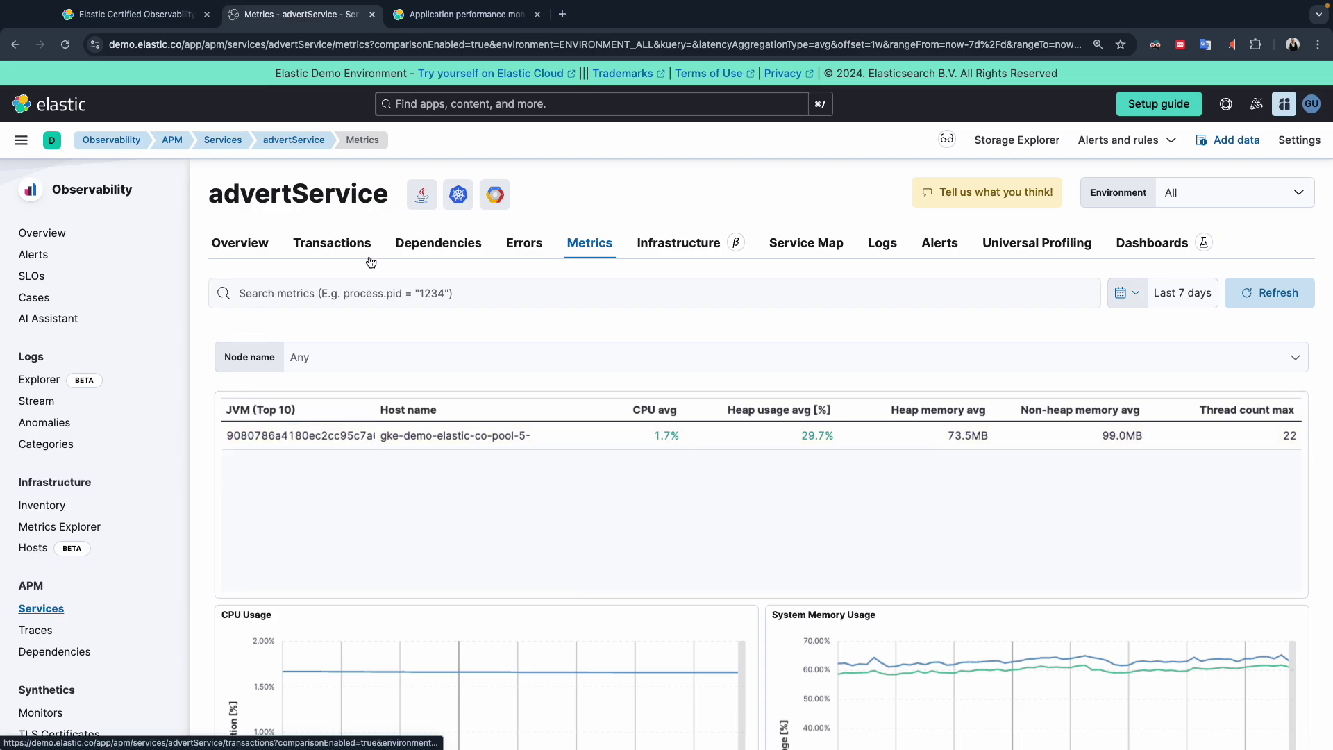
{"action": "scroll", "coordinate": [497, 389], "scroll_direction": "down", "scroll_amount": 15}
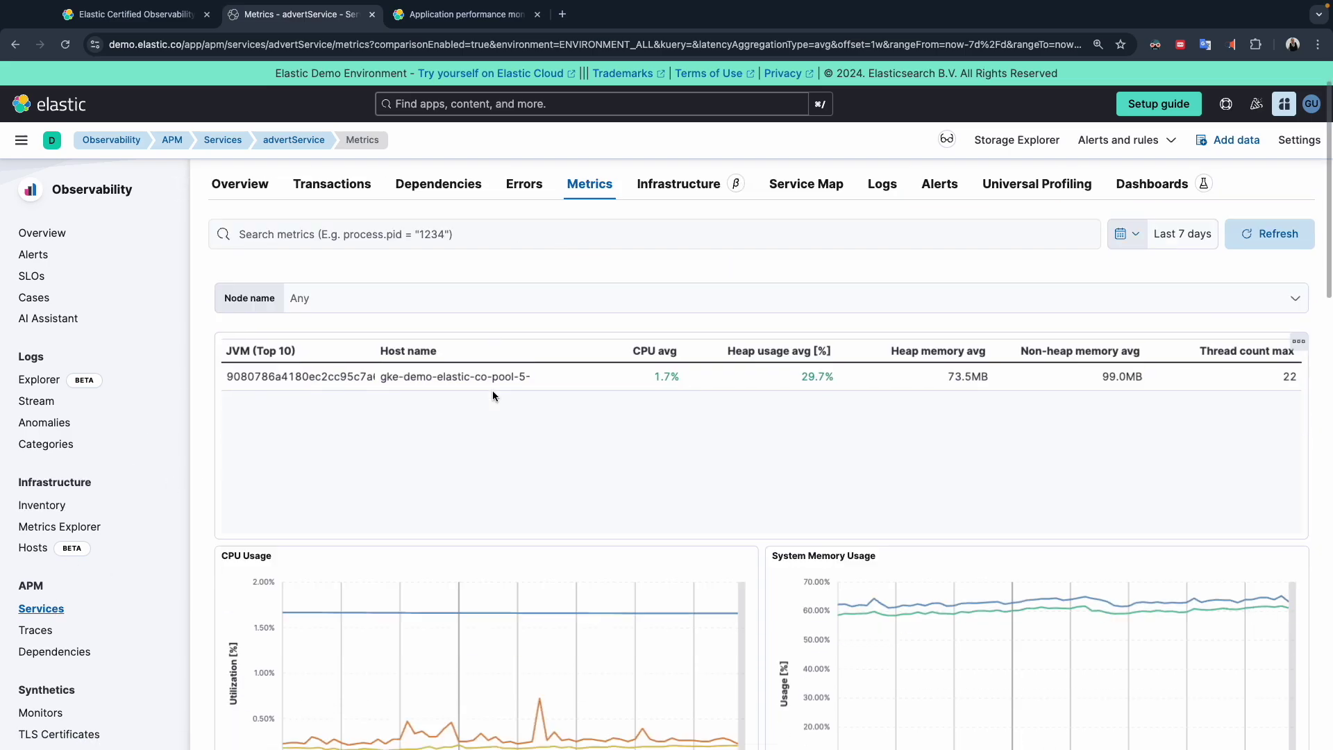
{"action": "scroll", "coordinate": [501, 383], "scroll_direction": "up", "scroll_amount": 15}
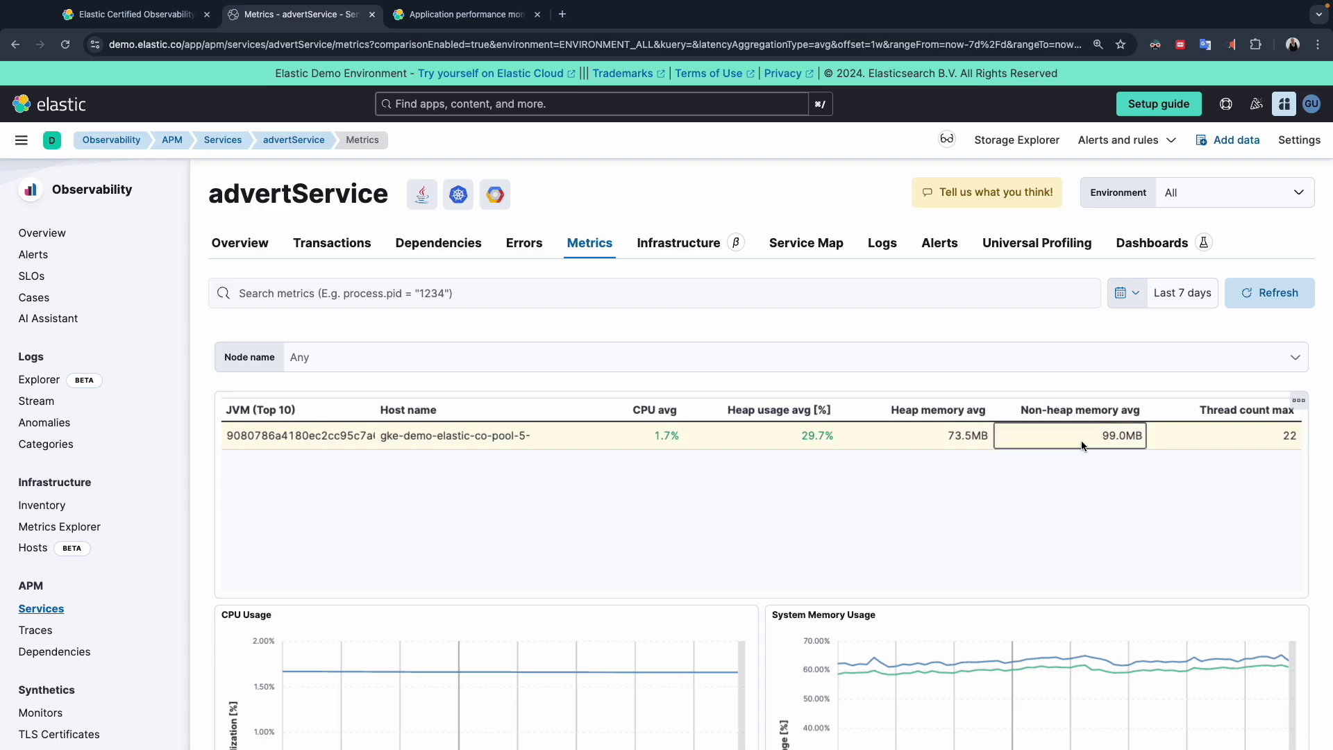
{"action": "scroll", "coordinate": [974, 543], "scroll_direction": "down", "scroll_amount": 8}
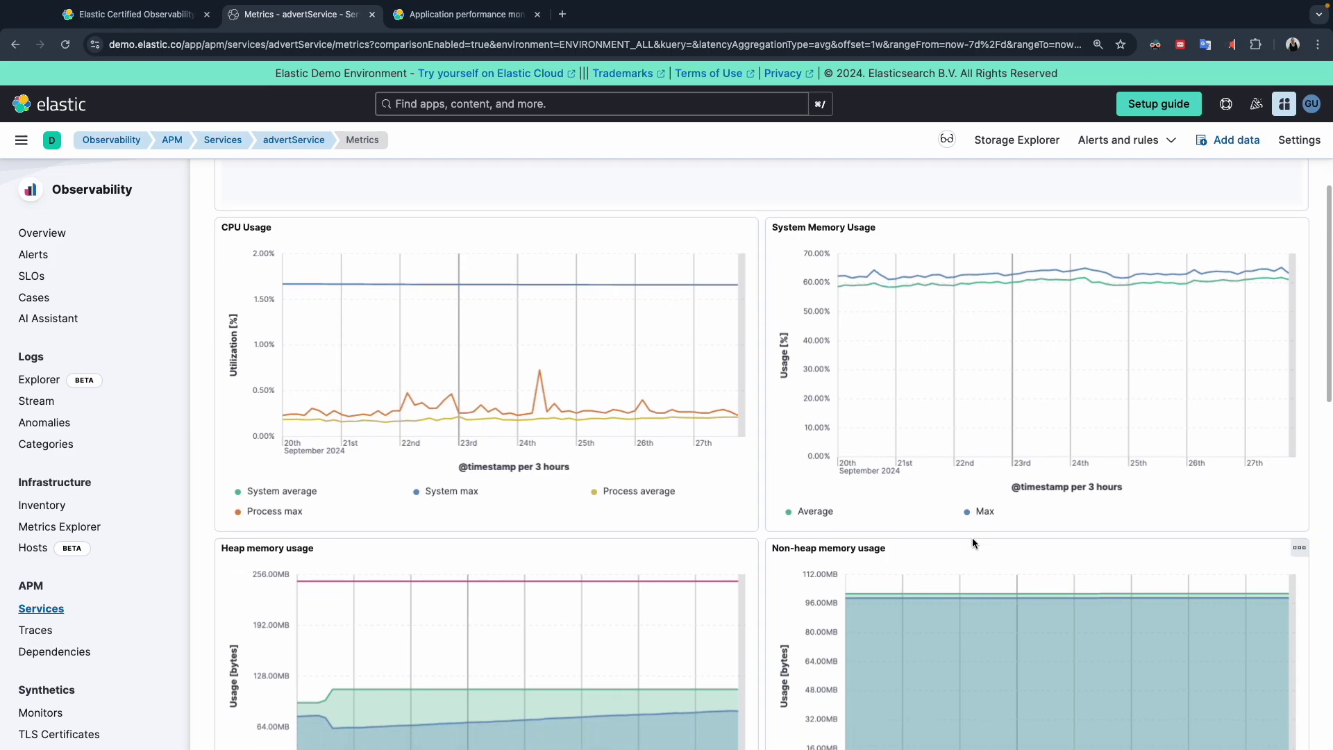
{"action": "scroll", "coordinate": [546, 588], "scroll_direction": "up", "scroll_amount": 4}
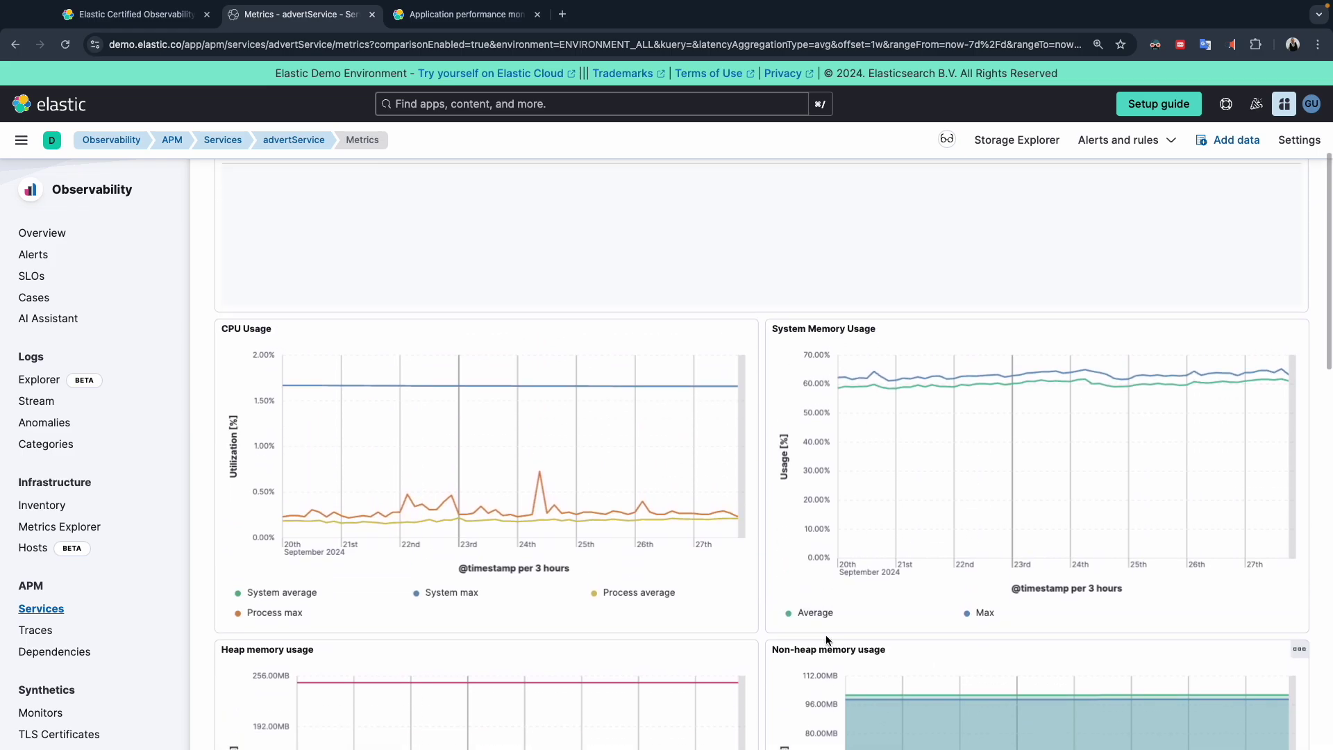
{"action": "scroll", "coordinate": [547, 588], "scroll_direction": "down", "scroll_amount": 1}
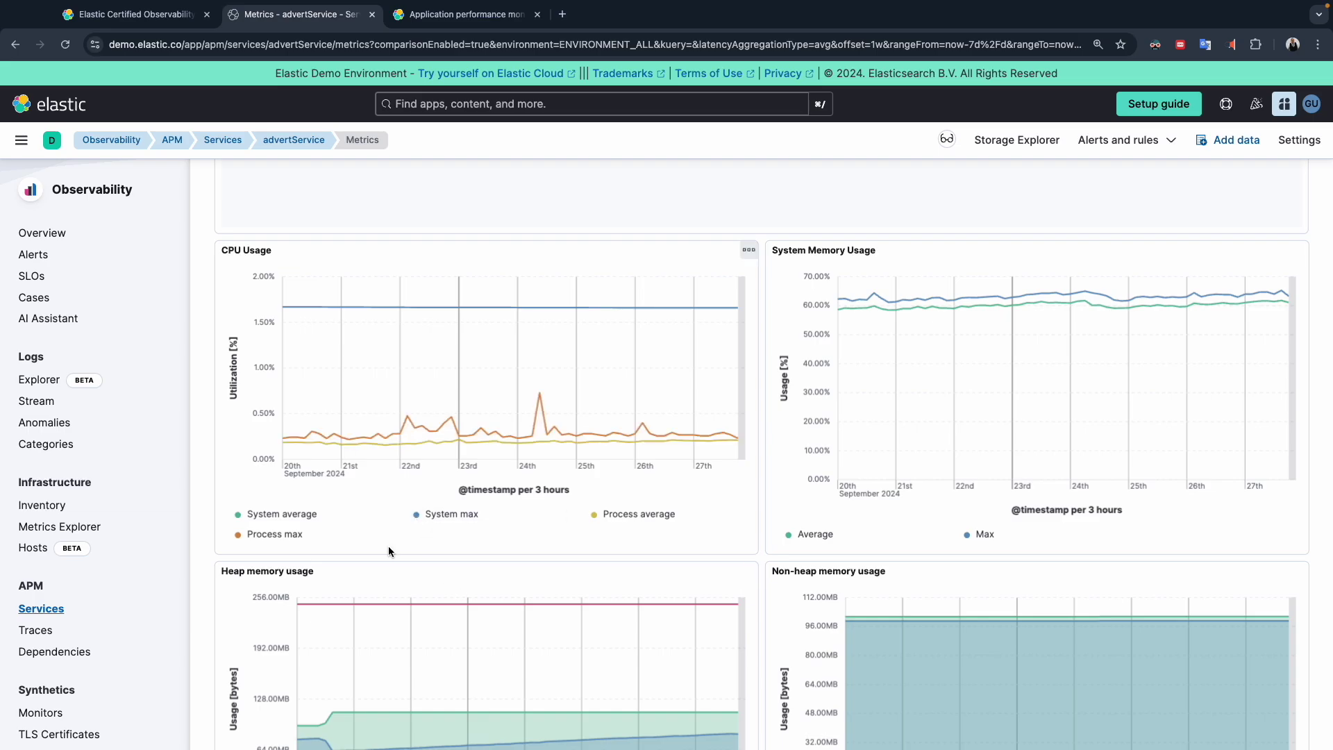
{"action": "scroll", "coordinate": [391, 551], "scroll_direction": "up", "scroll_amount": 5}
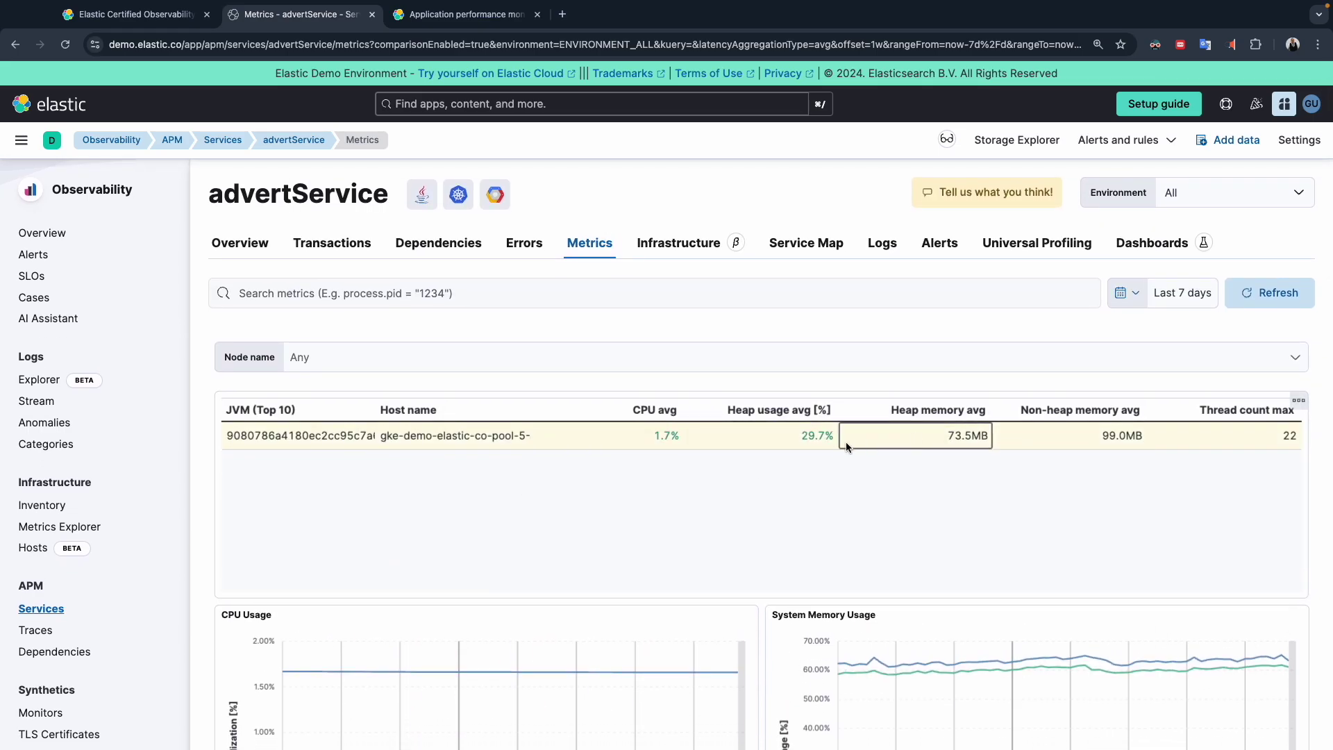
- Examine advertService's heap and non-heap memory, memory pool, garbage collection, memory allocation and thread count metrics
{"action": "scroll", "coordinate": [567, 530], "scroll_direction": "down", "scroll_amount": 6}
{"action": "scroll", "coordinate": [742, 340], "scroll_direction": "up", "scroll_amount": 1}
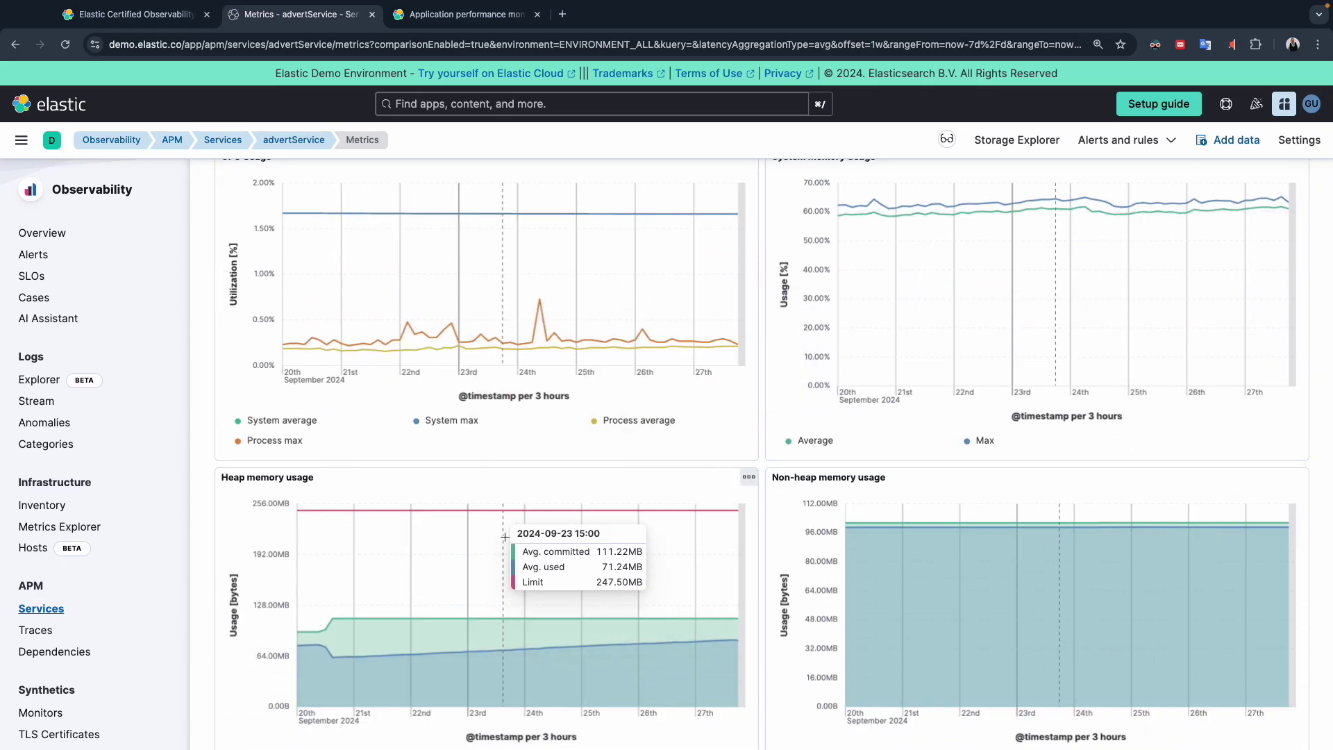
{"action": "scroll", "coordinate": [625, 616], "scroll_direction": "down", "scroll_amount": 7}
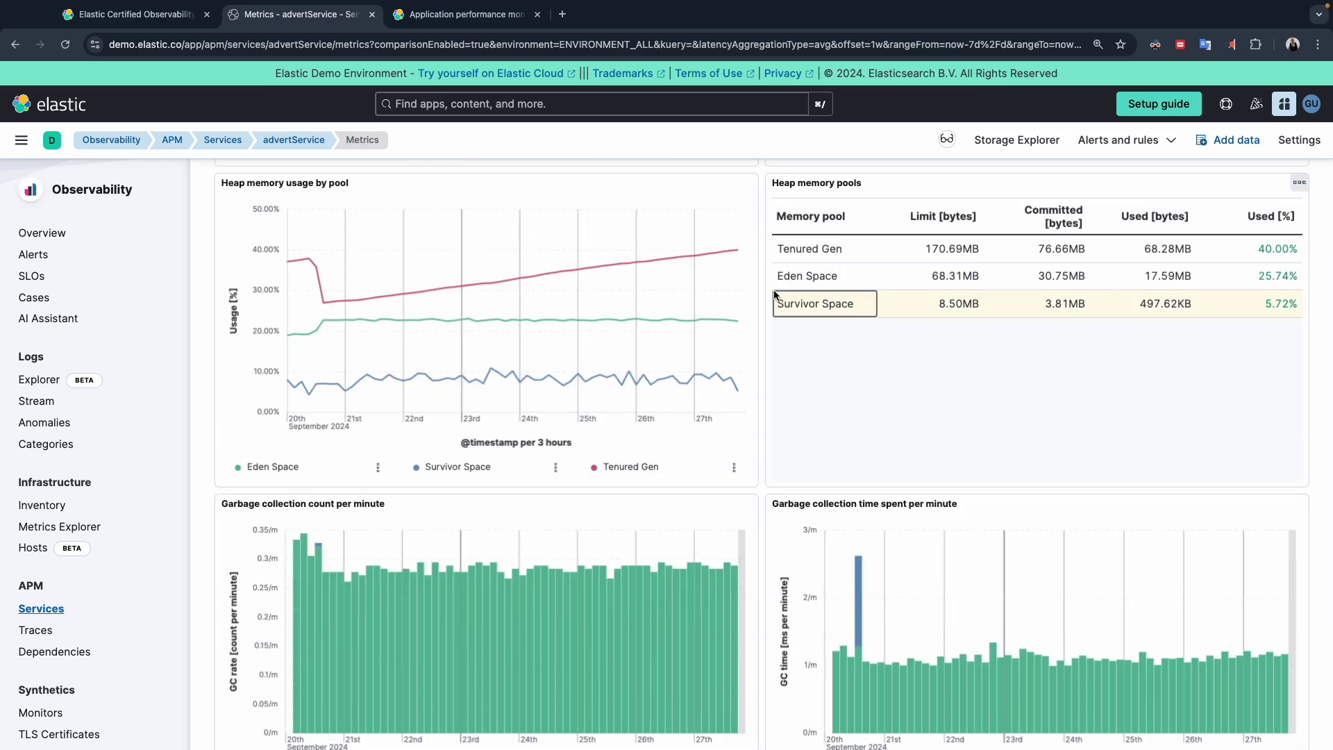
{"action": "scroll", "coordinate": [729, 449], "scroll_direction": "down", "scroll_amount": 5}
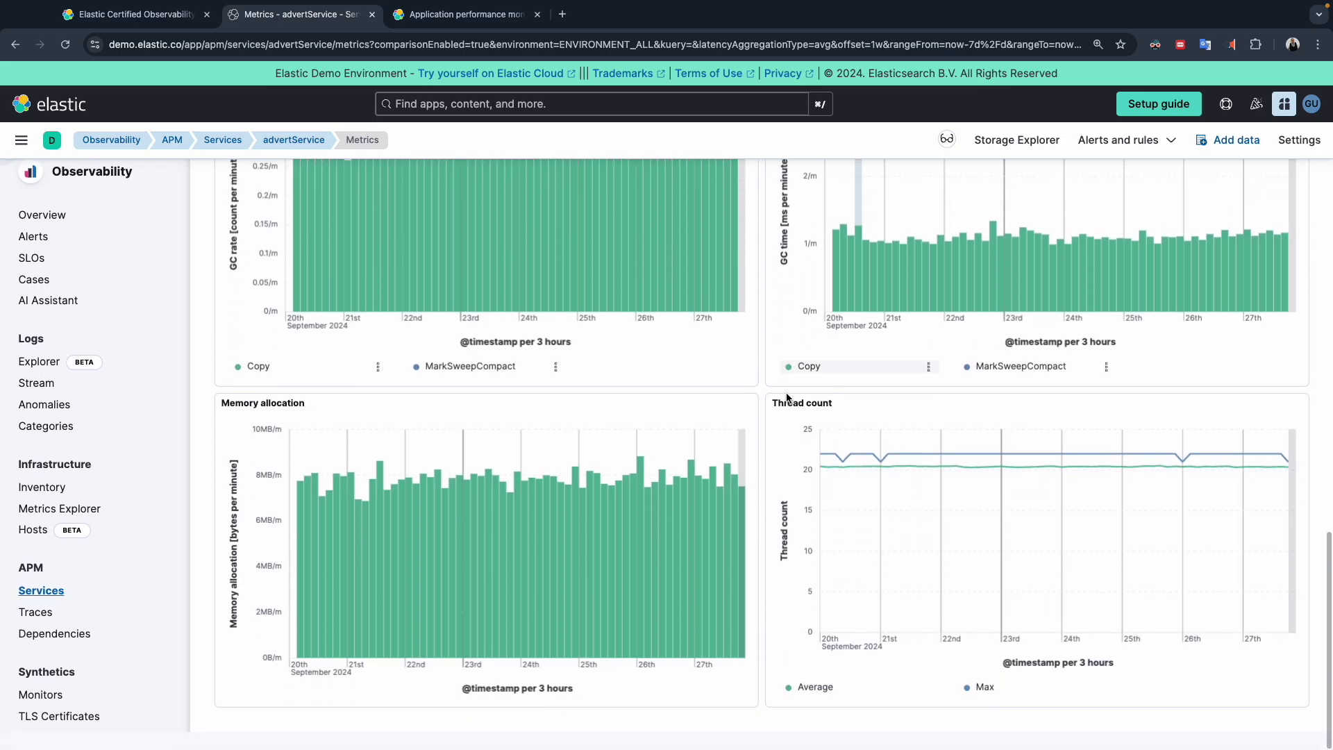
{"action": "scroll", "coordinate": [631, 568], "scroll_direction": "up", "scroll_amount": 6}
{"action": "scroll", "coordinate": [630, 568], "scroll_direction": "up", "scroll_amount": 8}
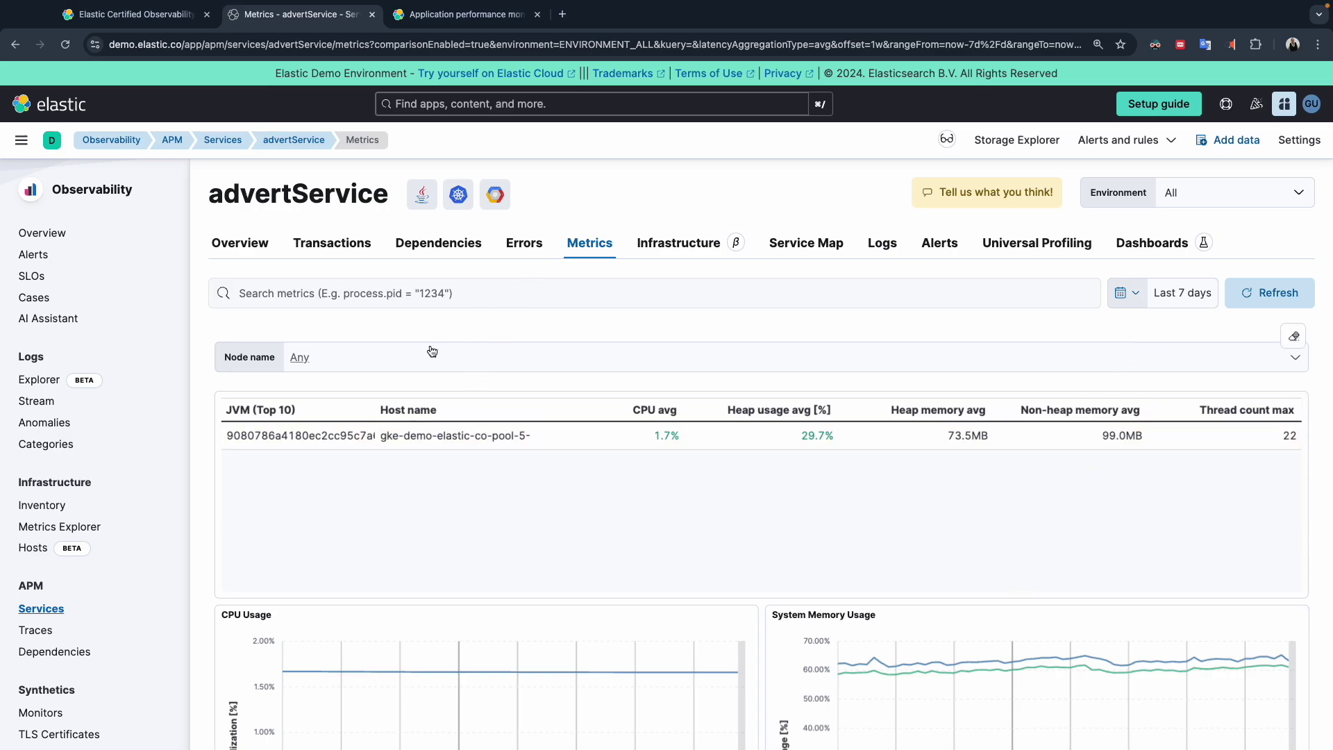
- Examine the metrics search field's suggested fields and the Node name filter's available options for advertService, leaving both unset
{"action": "left_click", "coordinate": [306, 291]}
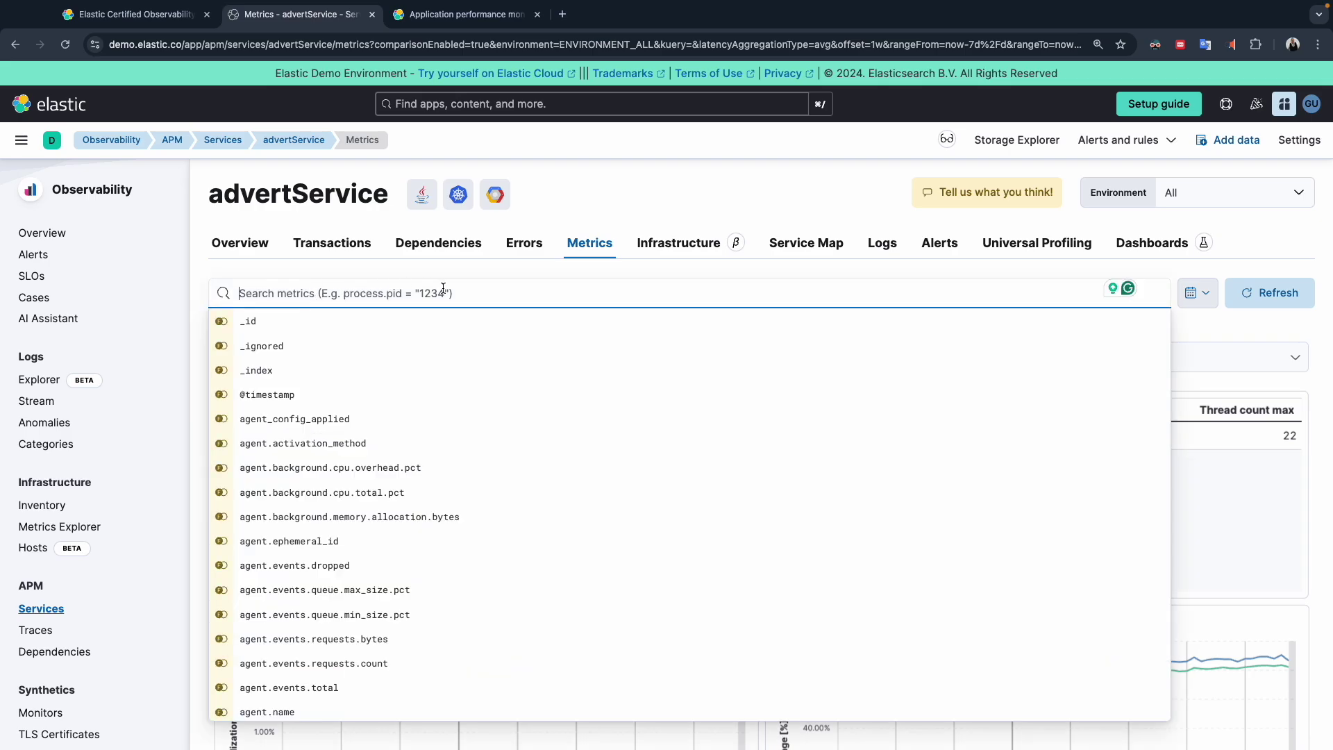
{"action": "left_click", "coordinate": [193, 260]}
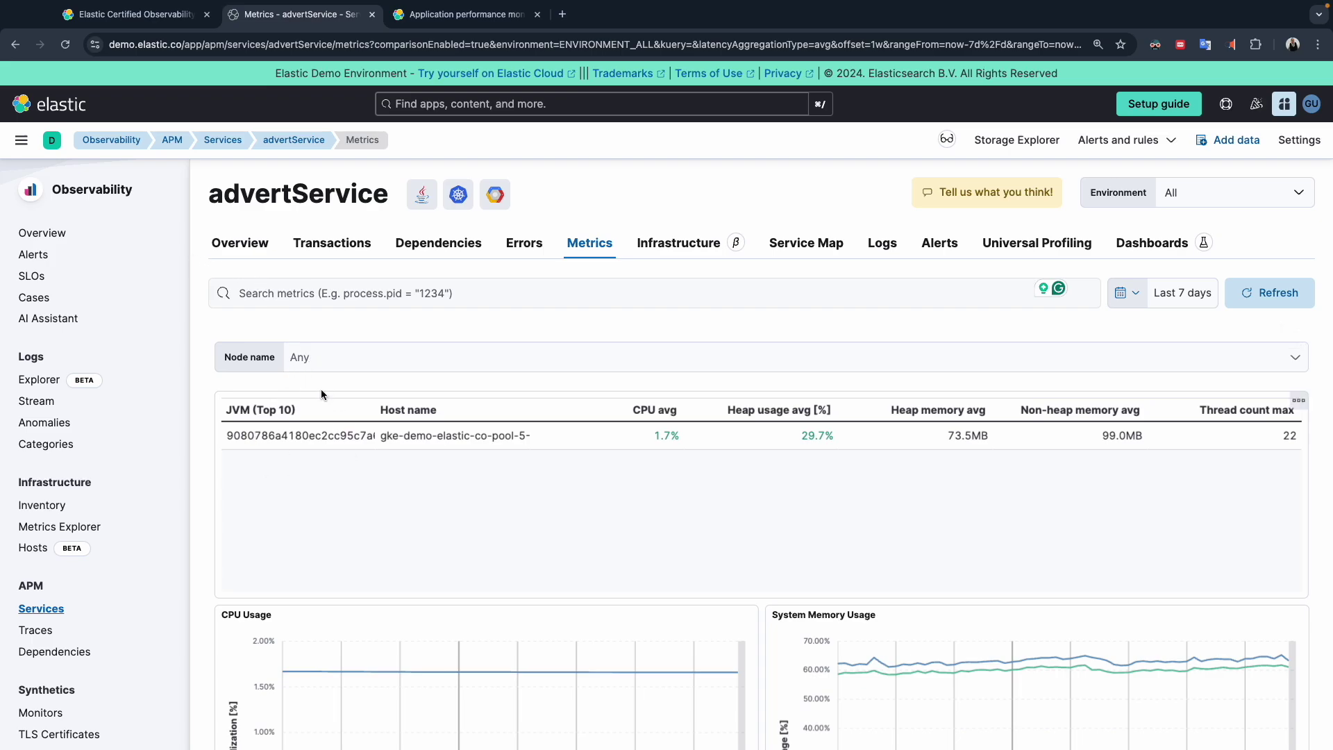
{"action": "left_click", "coordinate": [400, 361]}
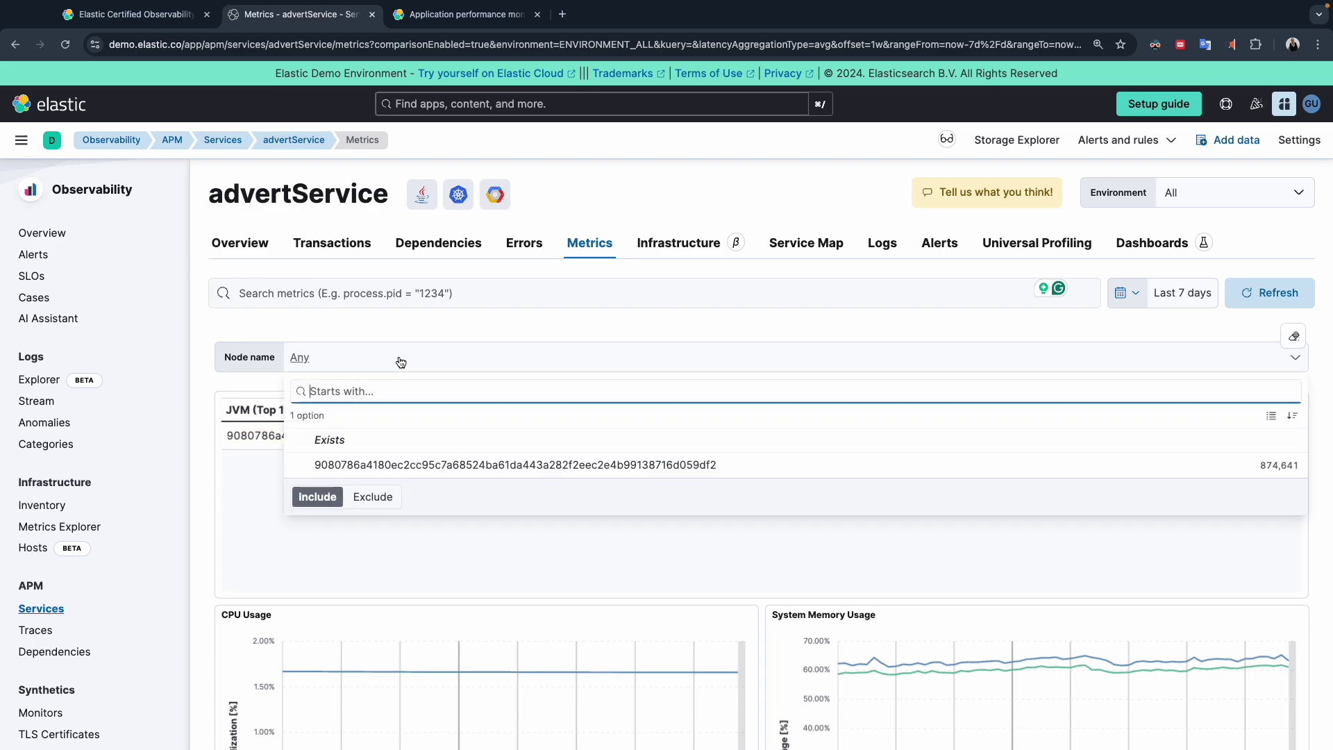
{"action": "left_click", "coordinate": [366, 273]}
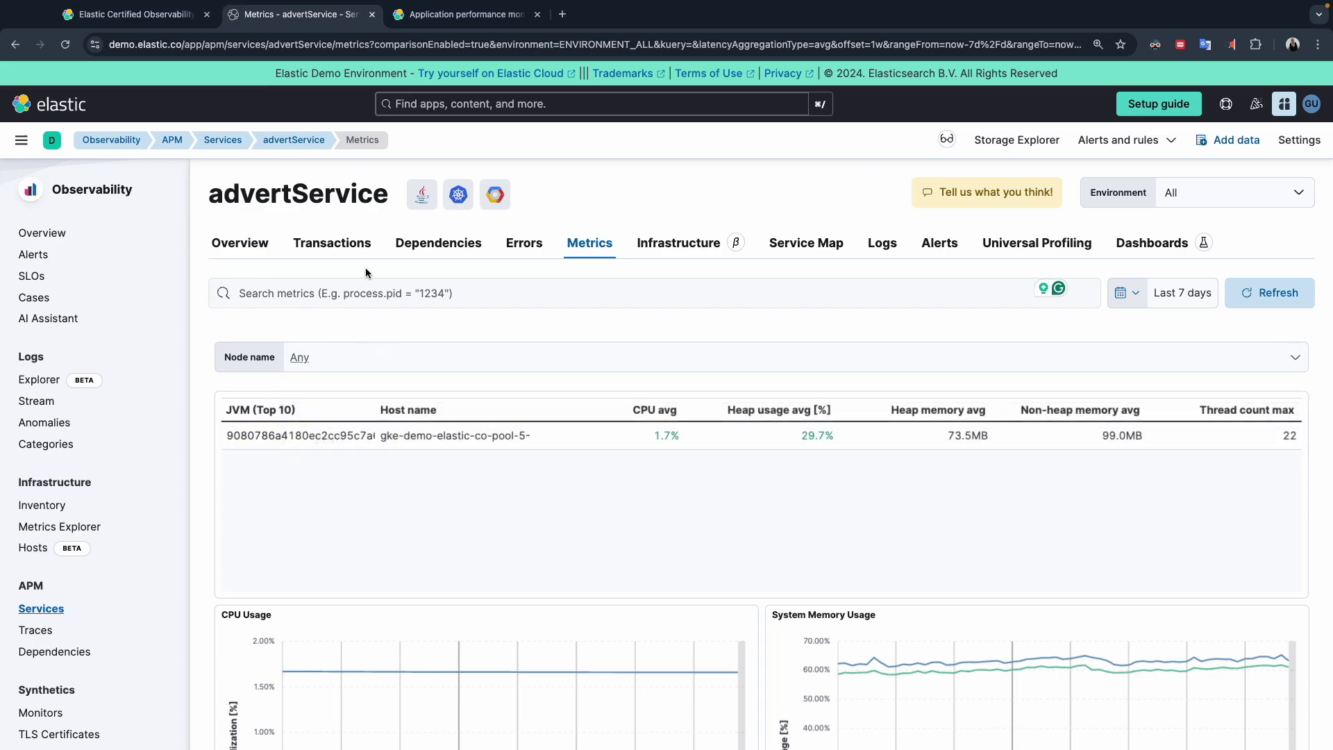
- Look through advertService's infrastructure, service map and log entries
{"action": "left_click", "coordinate": [663, 244]}
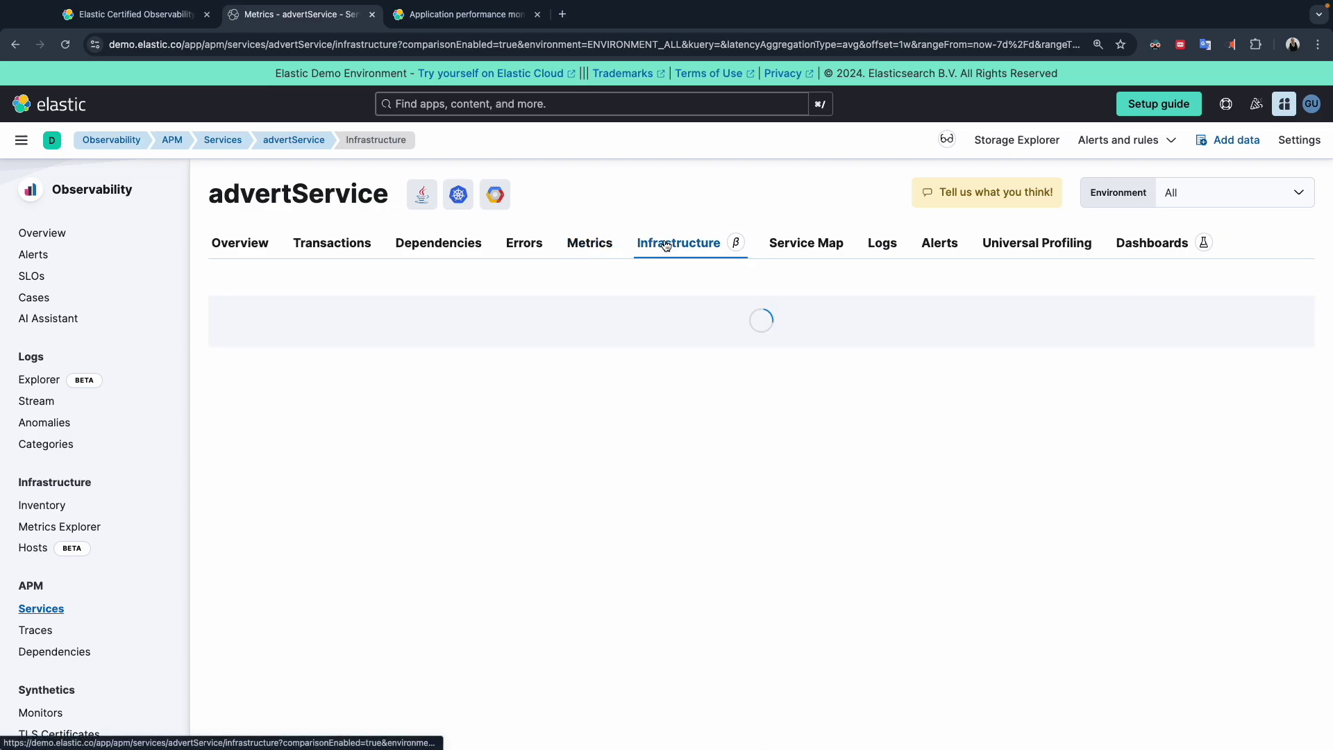
{"action": "left_click", "coordinate": [800, 246]}
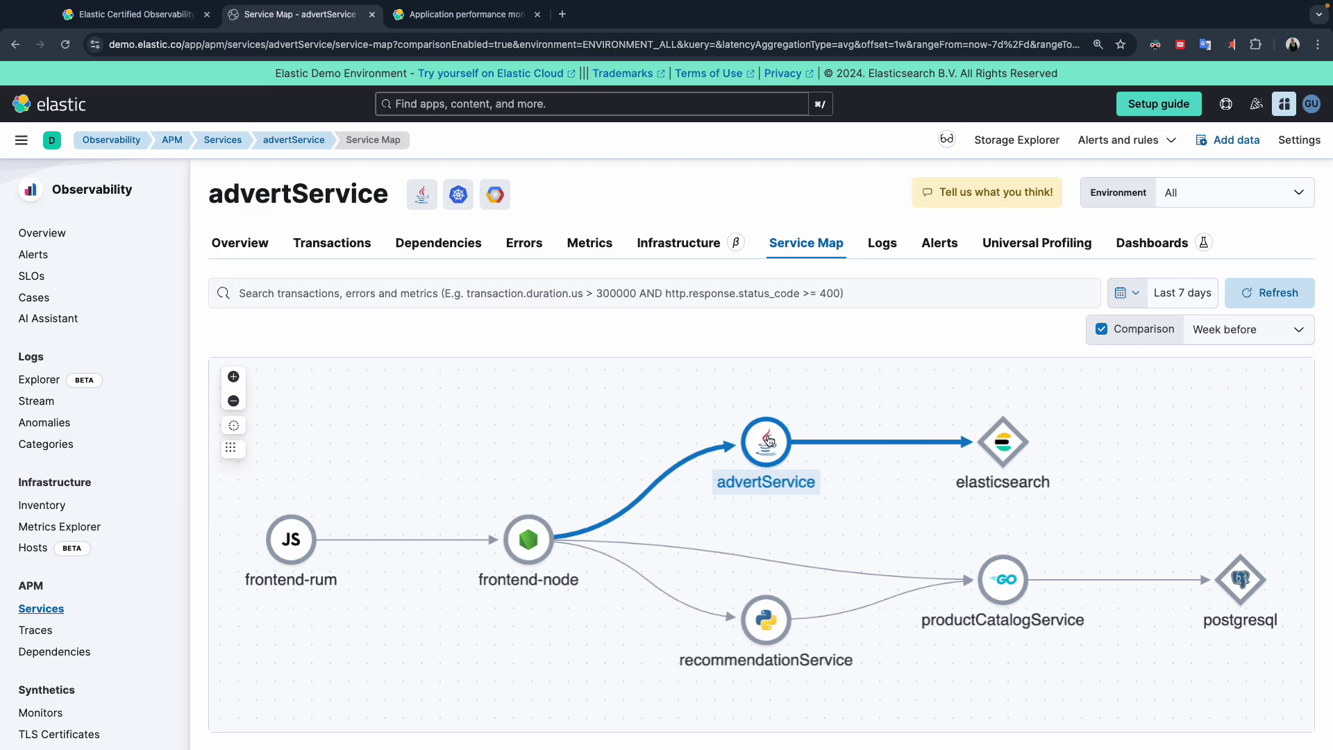
{"action": "left_click", "coordinate": [887, 245]}
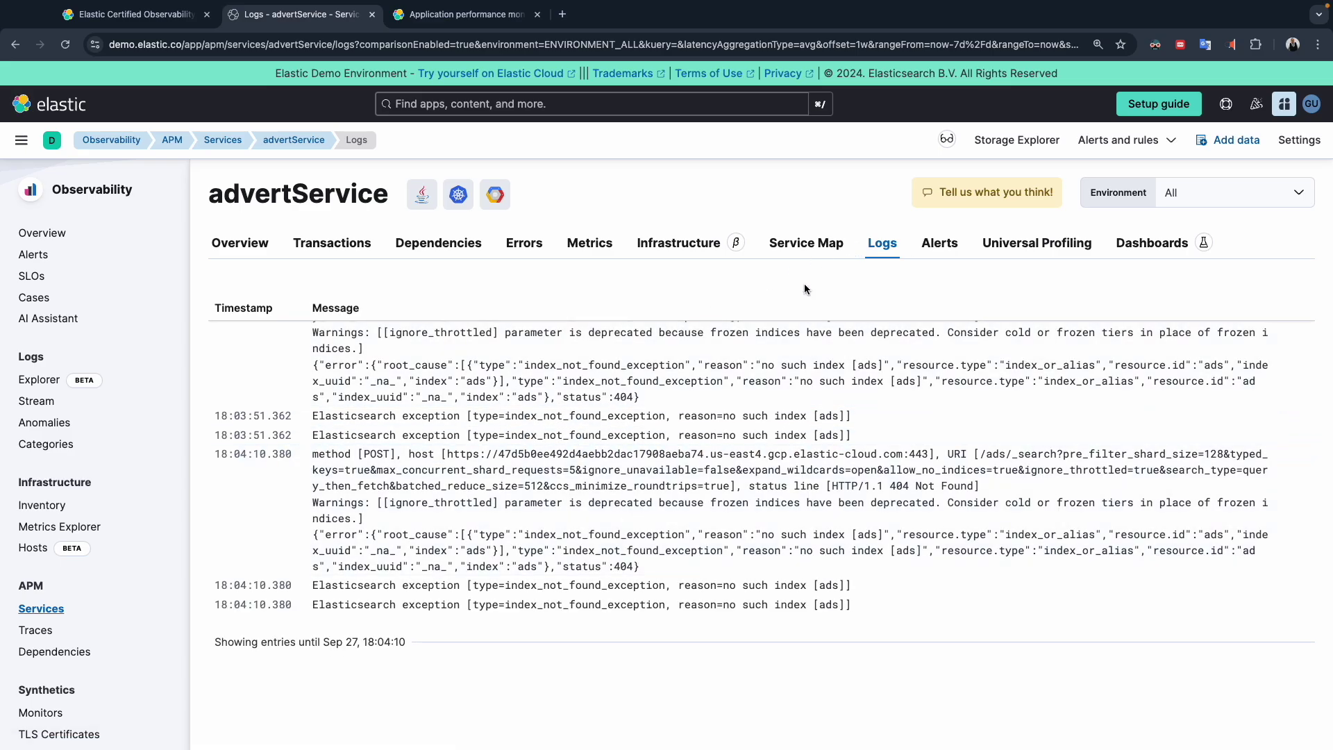
- Look over advertService's alerts, Universal Profiling and dashboards pages
{"action": "left_click", "coordinate": [920, 250]}
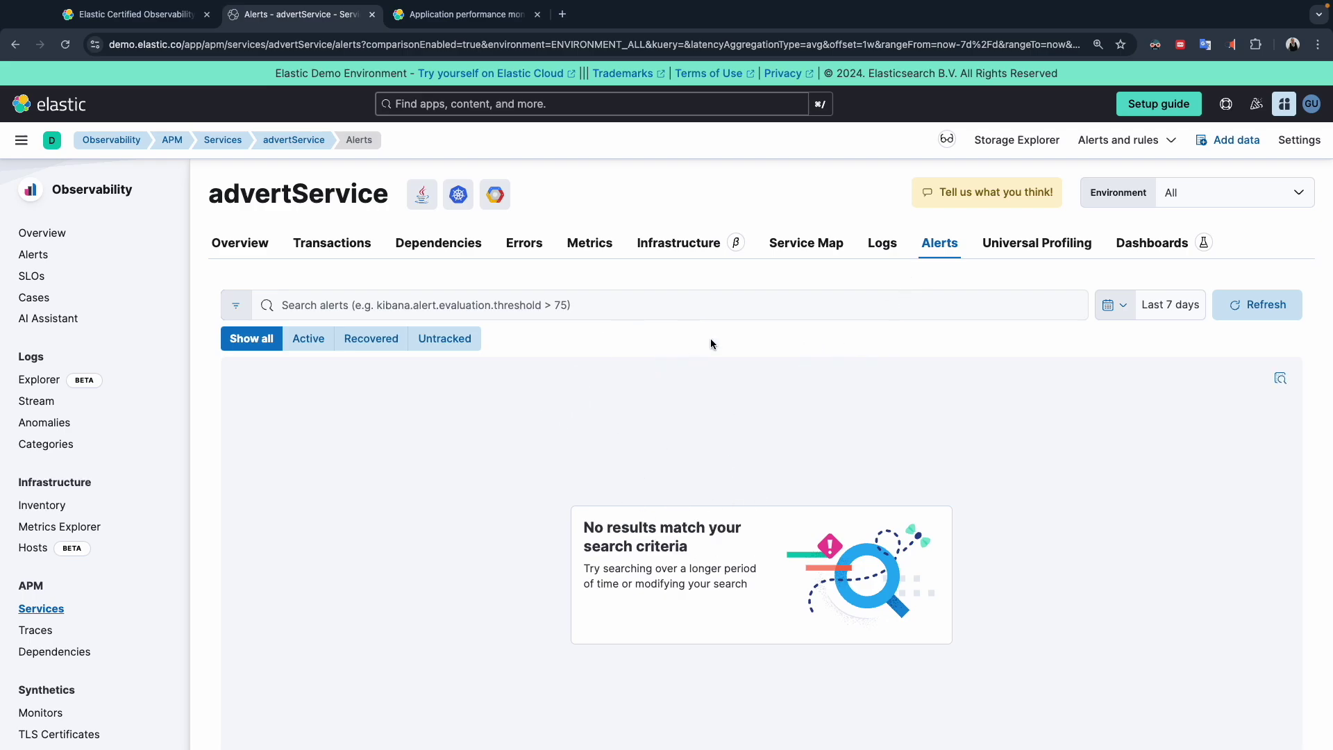
{"action": "left_click", "coordinate": [1002, 251]}
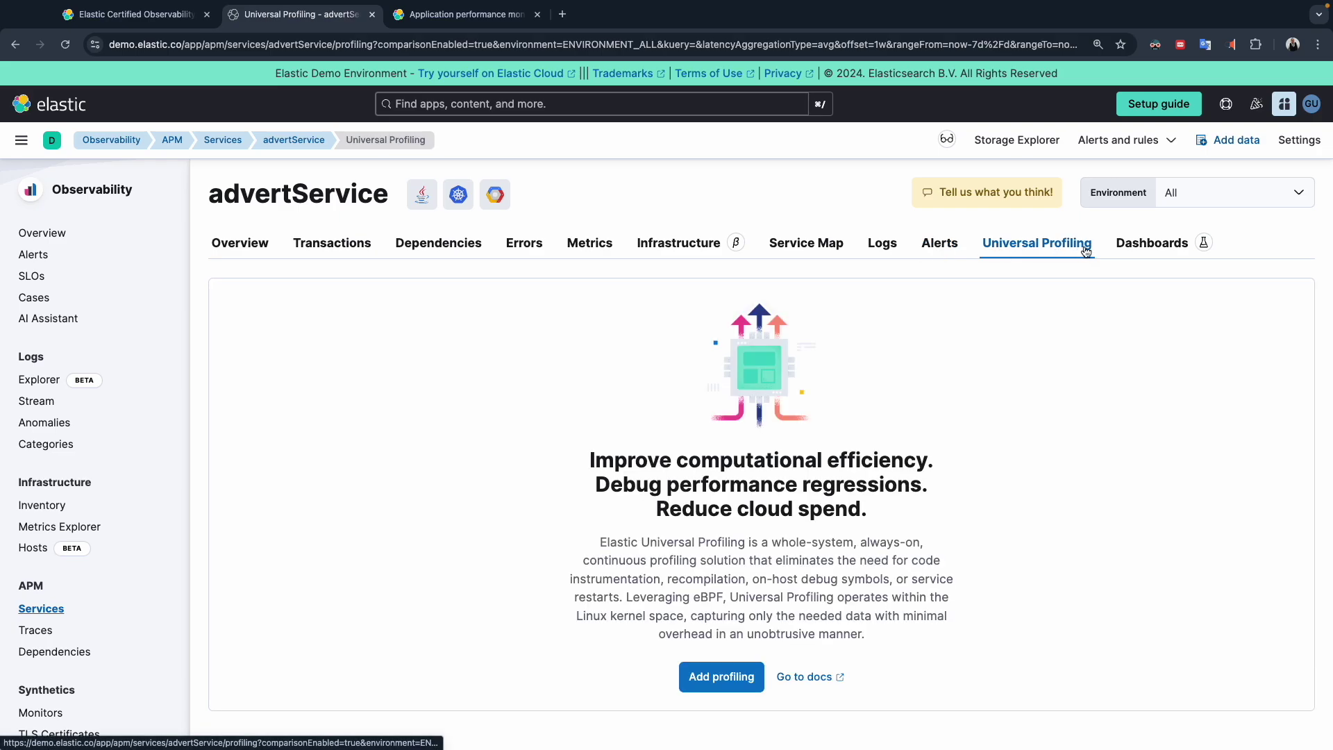
{"action": "left_click", "coordinate": [1173, 244]}
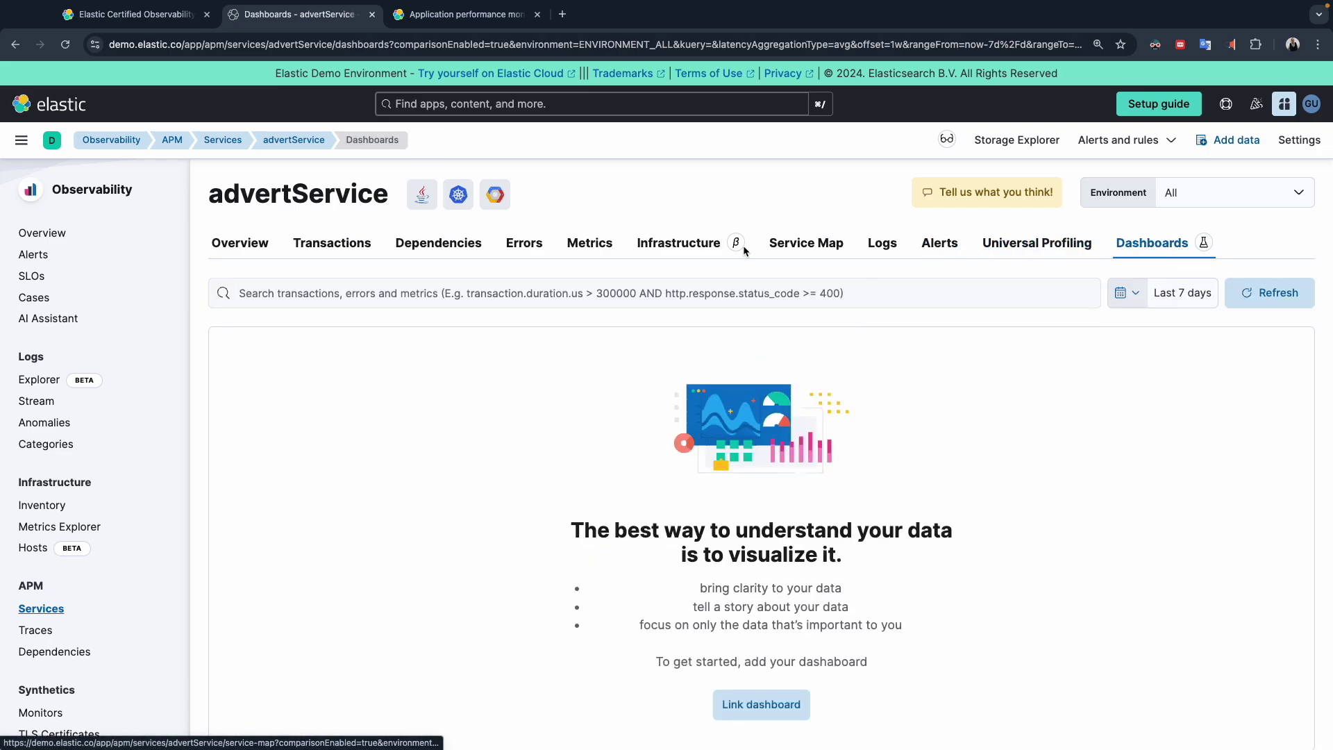